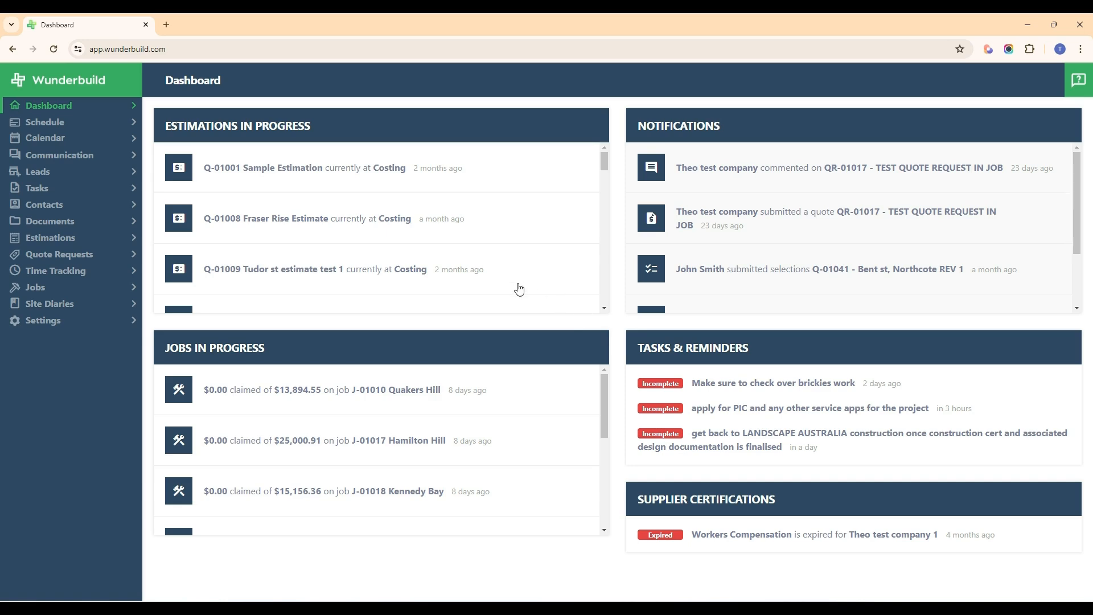
Step: Open the "Bent st, Northcote CONTRACT" estimation and show its quote preview
click(90, 238)
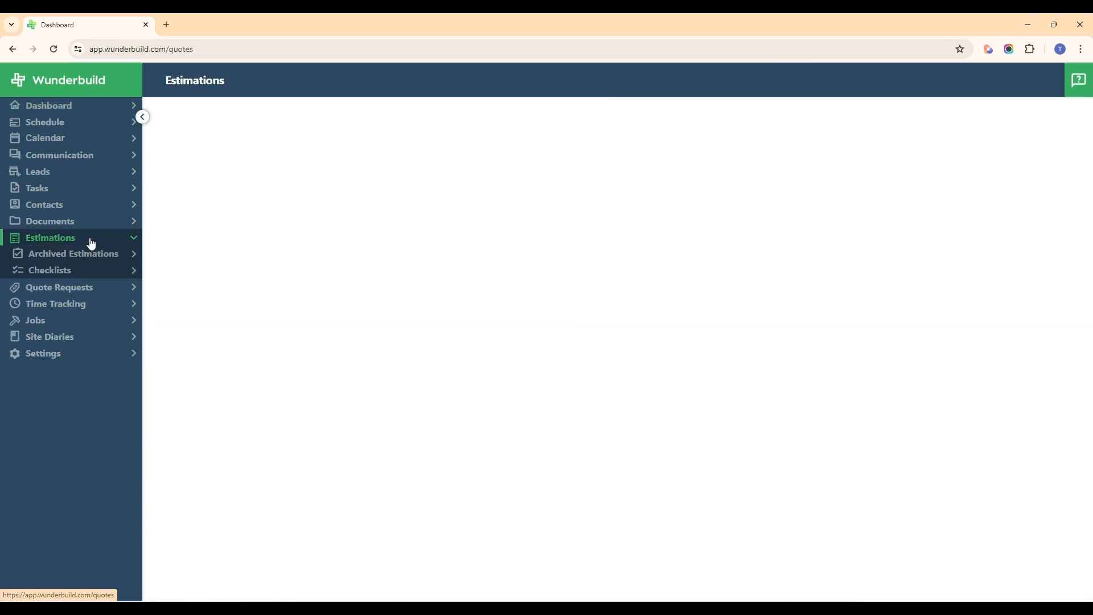
scroll(401, 339, down, 6)
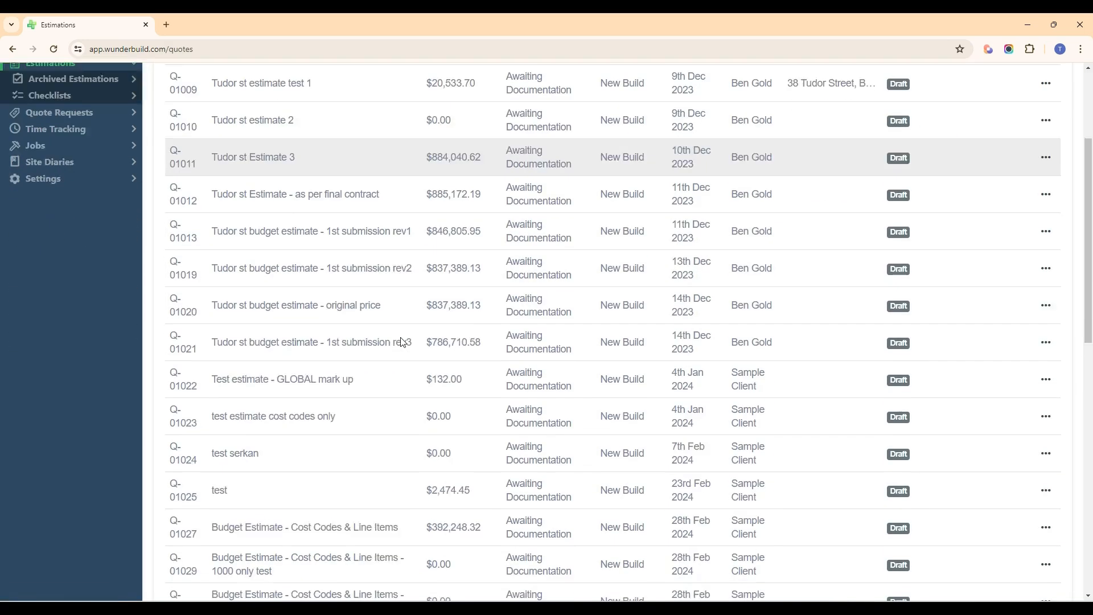
scroll(403, 342, down, 5)
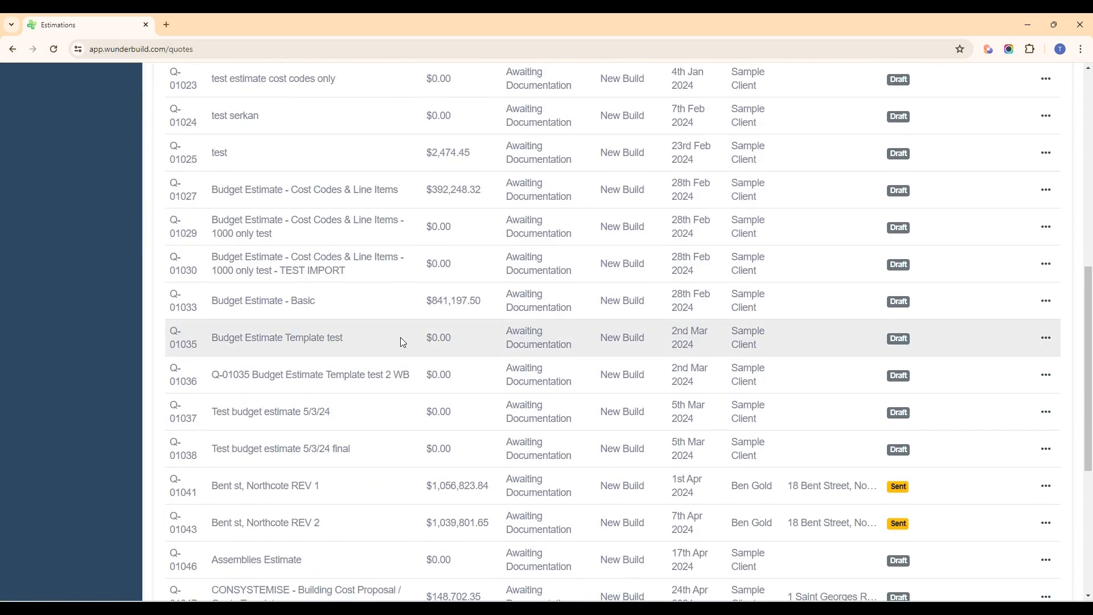
scroll(402, 342, down, 4)
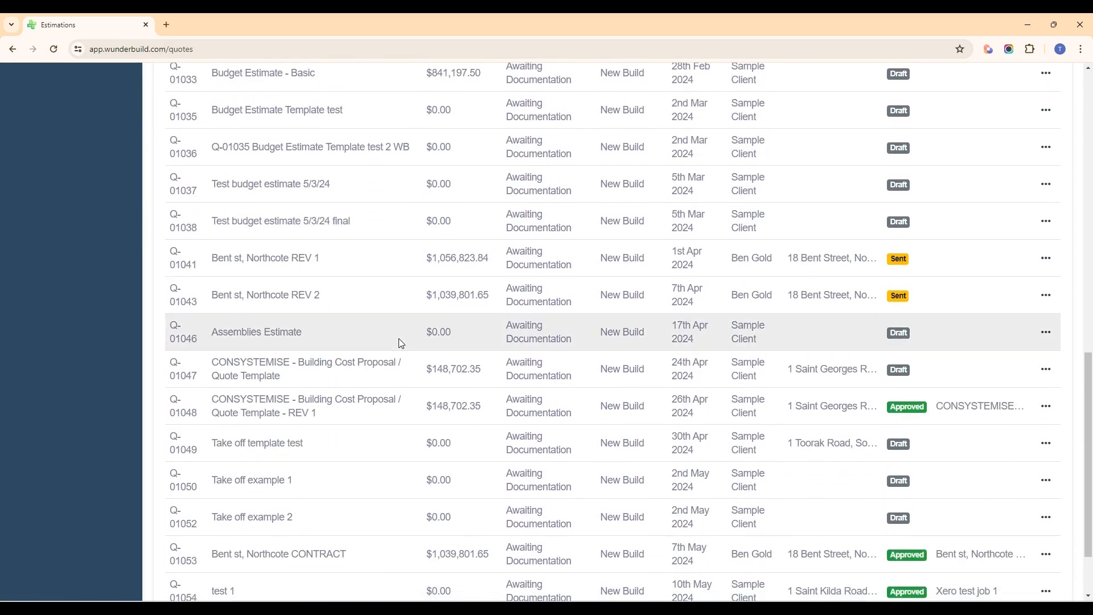
click(273, 465)
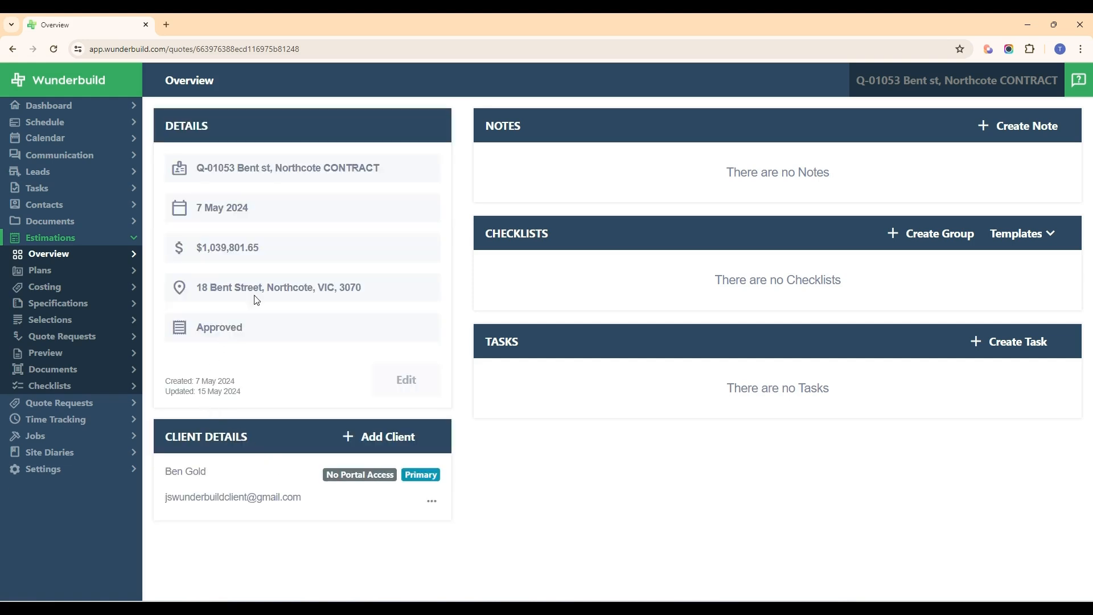
click(79, 354)
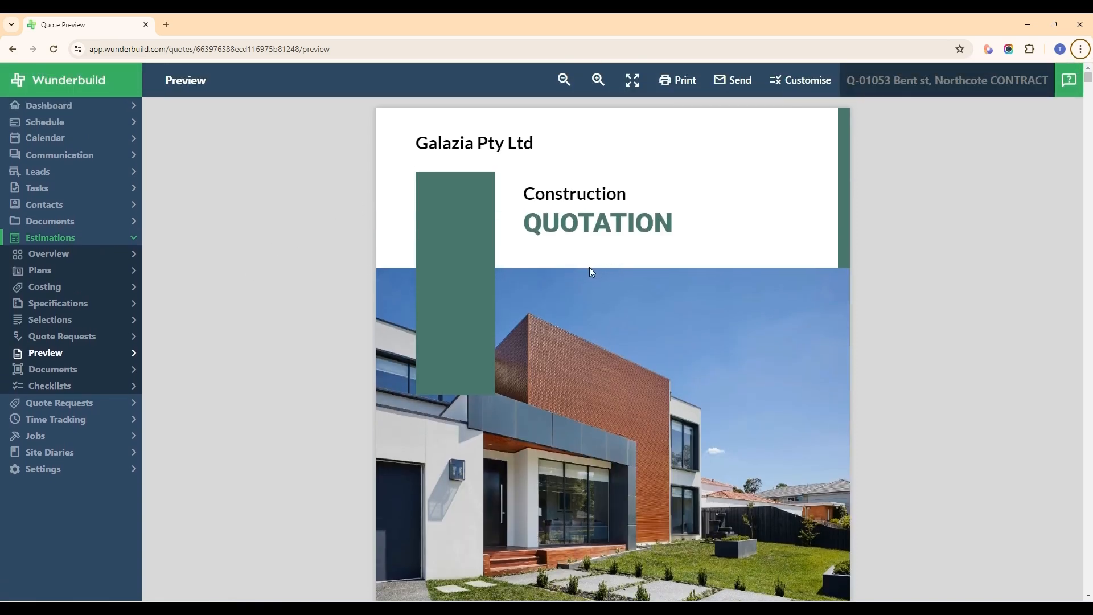
Step: Examine the quotation's cover page with its title, photo and client details, and read the introductory letter
scroll(589, 267, down, 2)
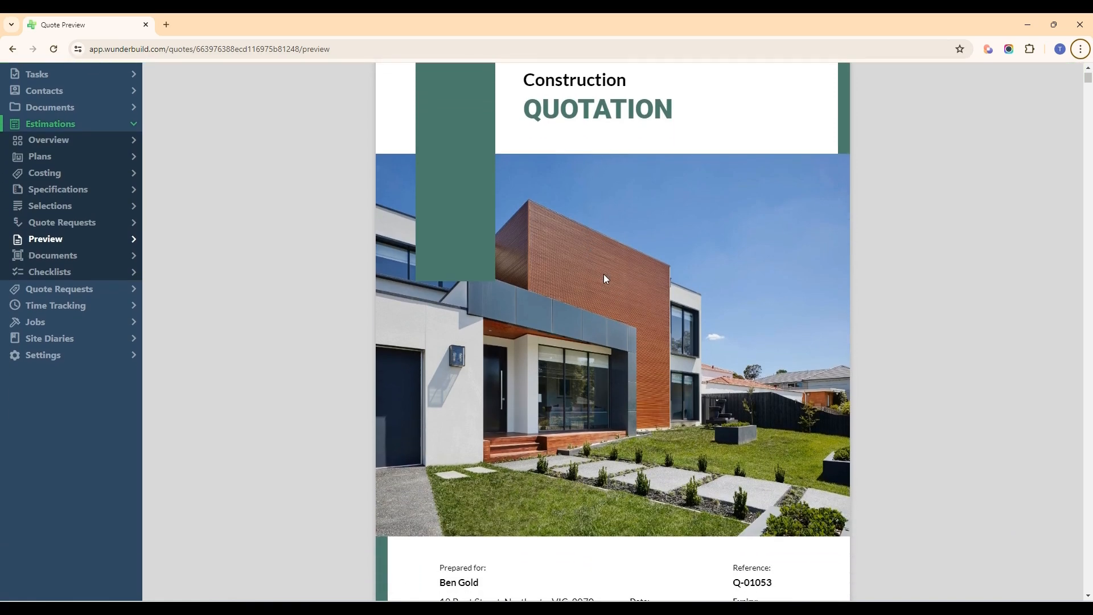
scroll(603, 276, up, 1)
scroll(601, 278, down, 1)
scroll(601, 279, down, 1)
scroll(601, 279, up, 3)
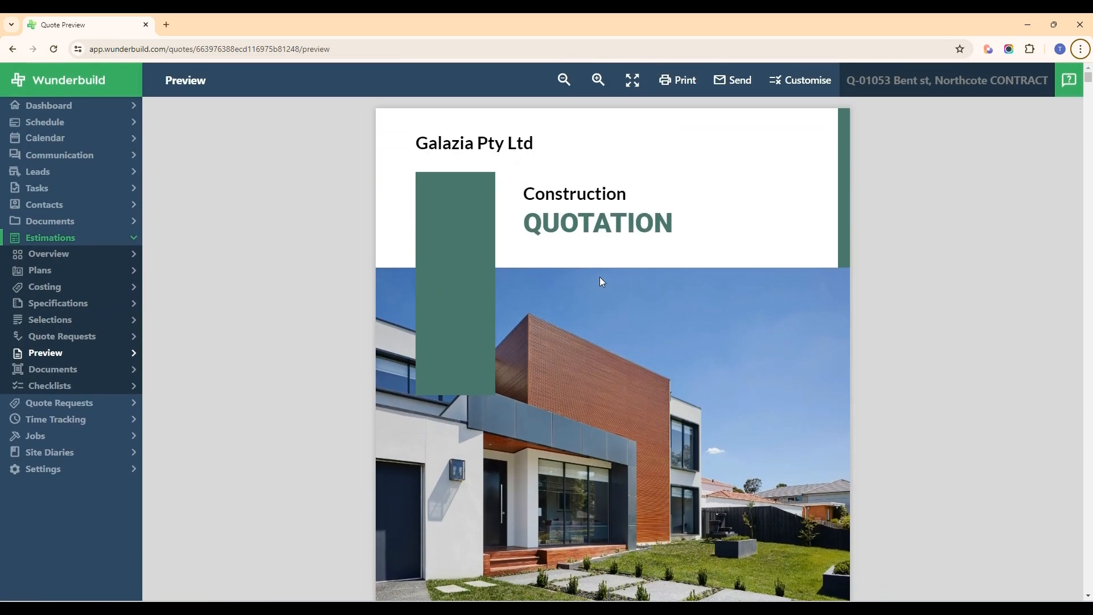
scroll(601, 279, down, 1)
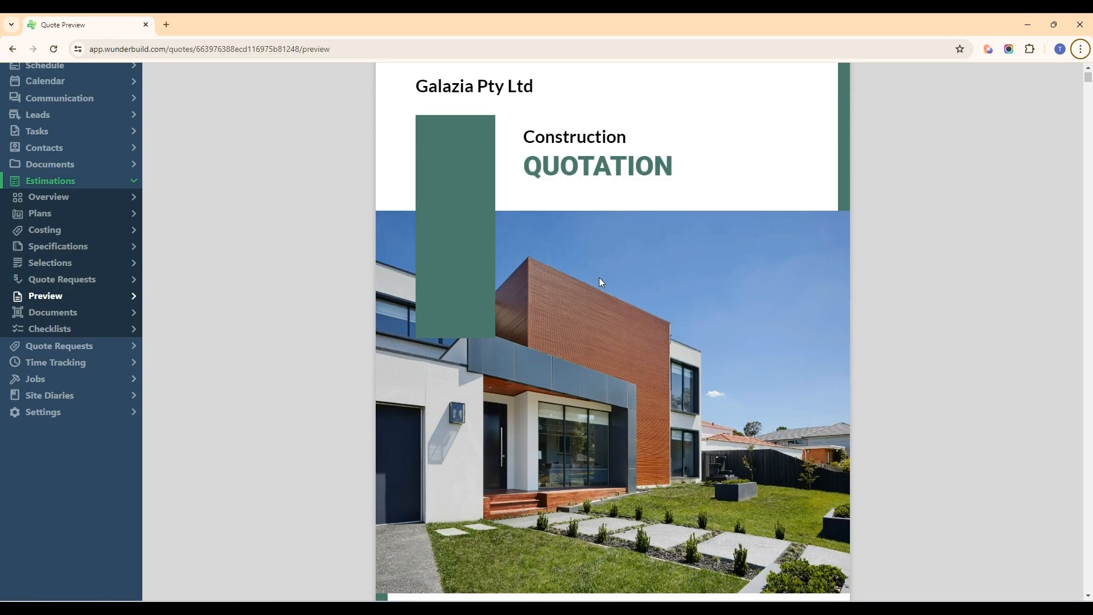
scroll(597, 285, up, 1)
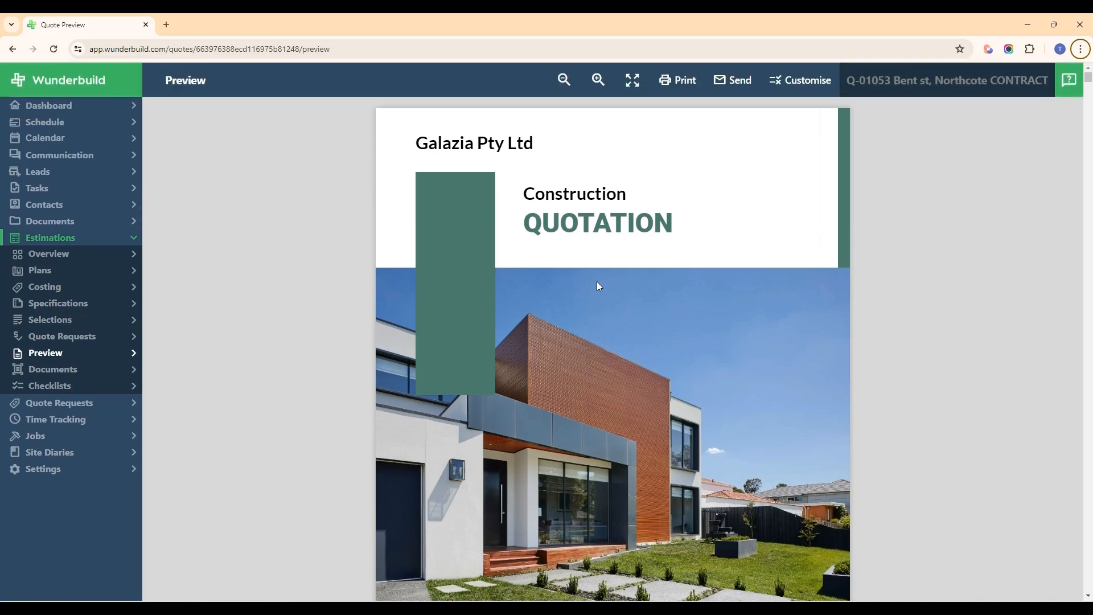
scroll(578, 263, down, 1)
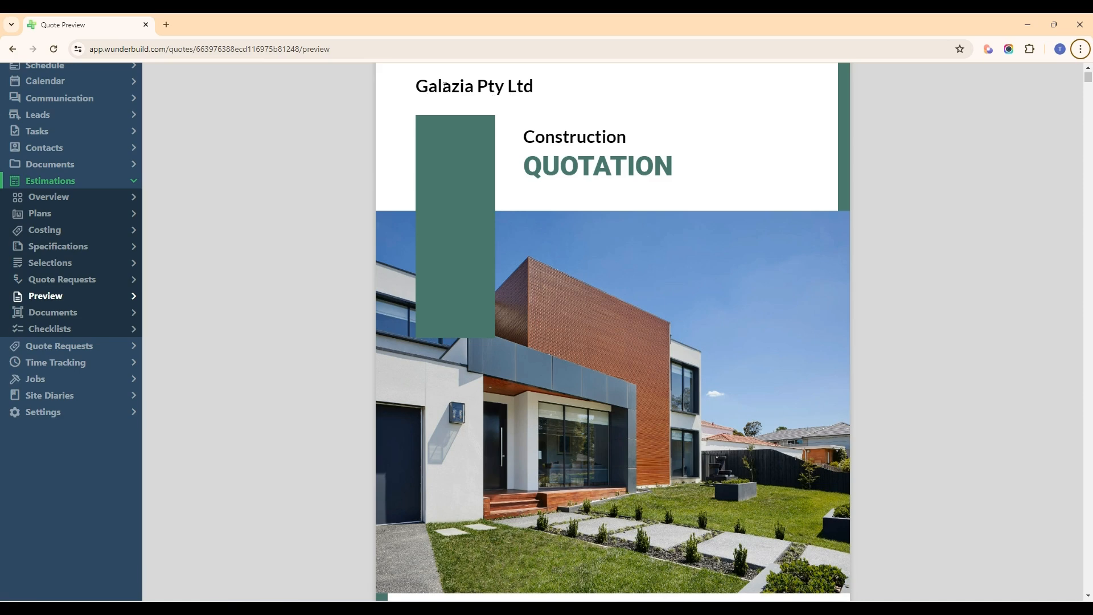
scroll(654, 237, down, 3)
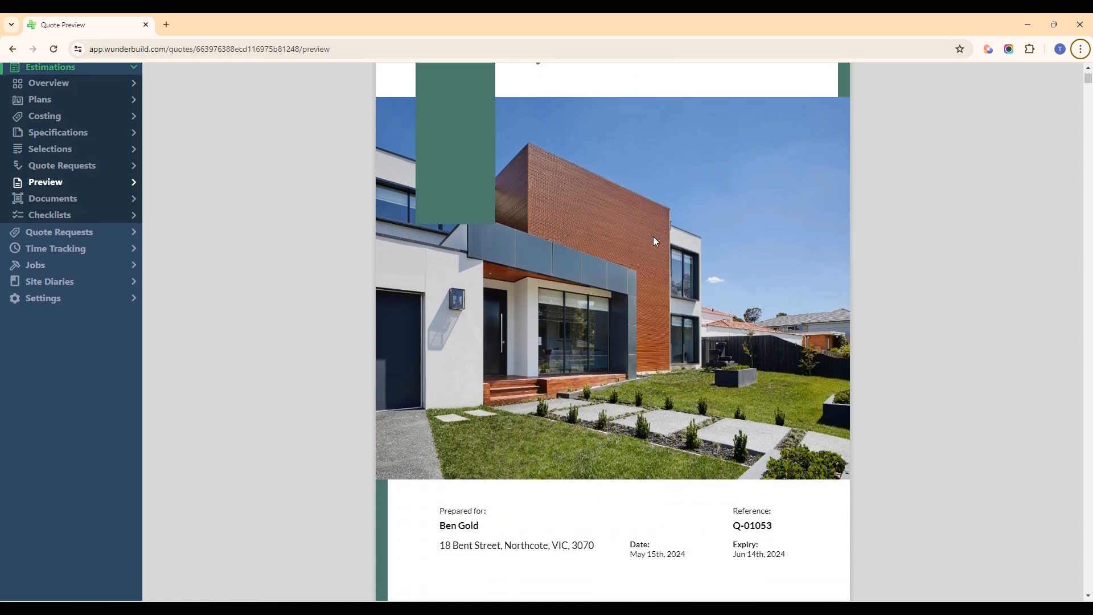
scroll(625, 481, down, 3)
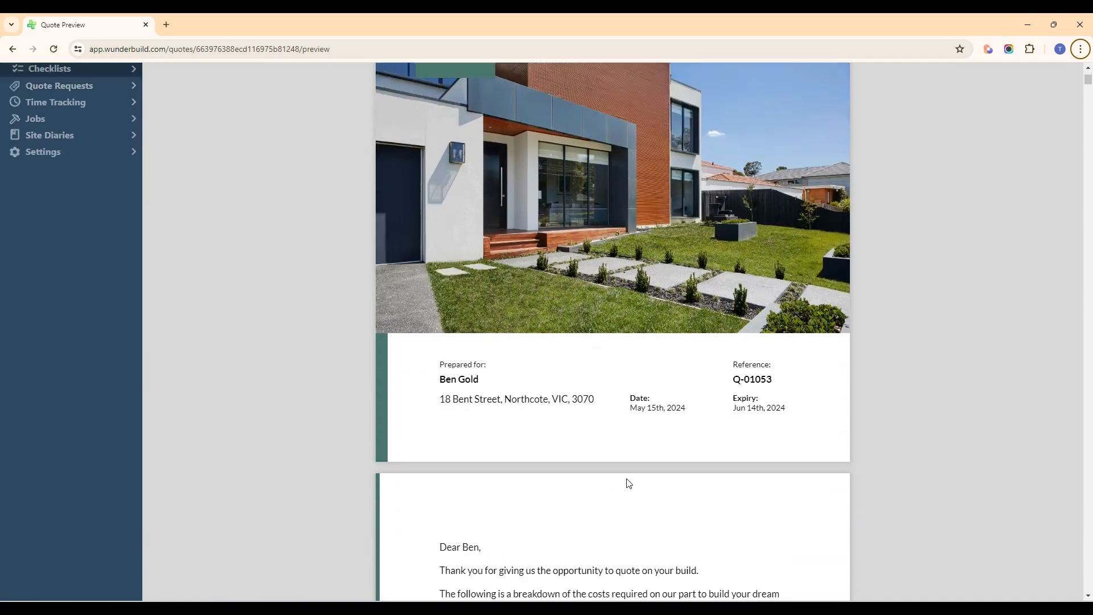
scroll(647, 428, down, 3)
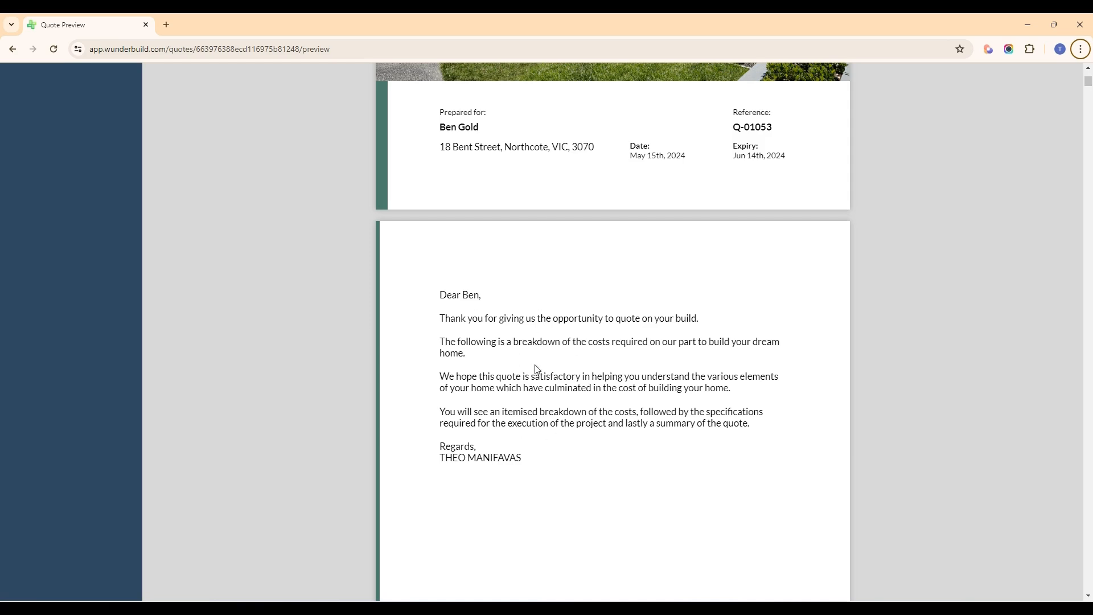
scroll(512, 275, down, 2)
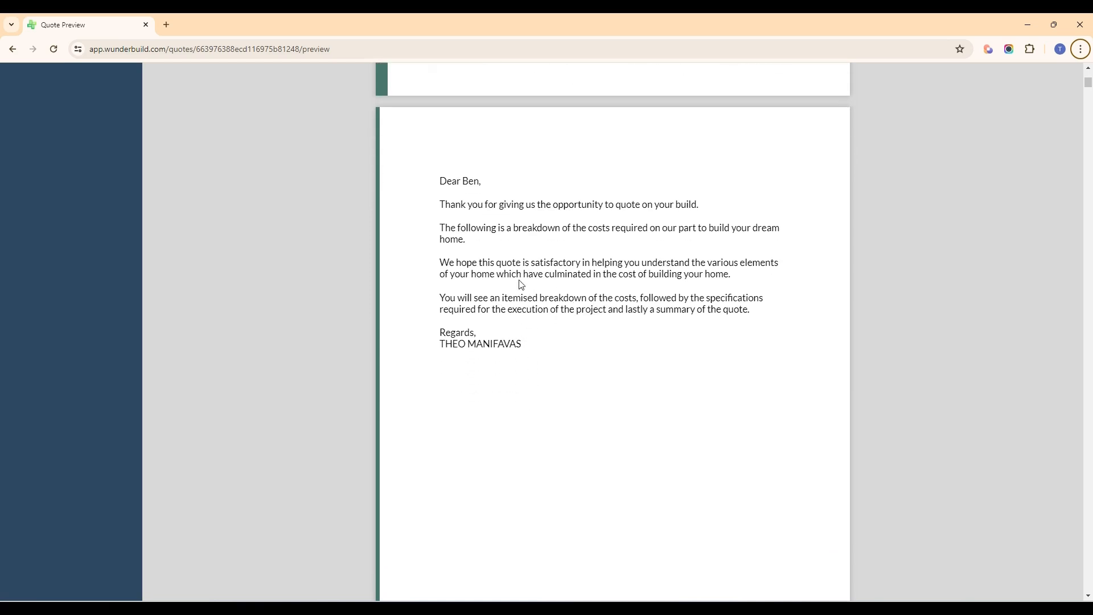
Step: Review the quotation's Costings section, checking the items, quantities, costs and totals from Design & Documentation through the brick categories
scroll(519, 289, down, 8)
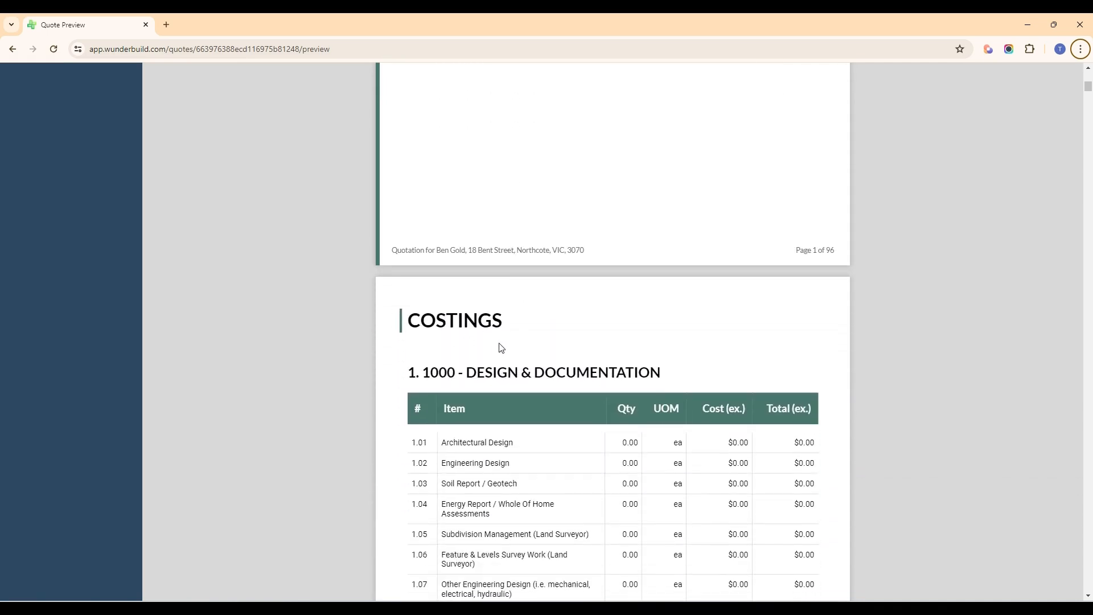
scroll(507, 343, down, 2)
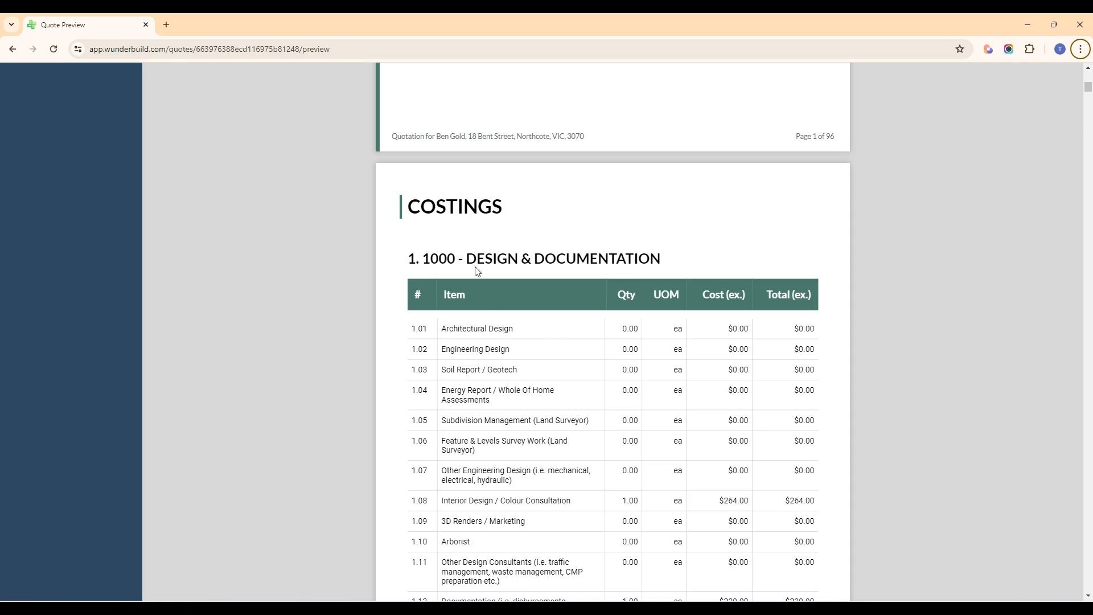
scroll(528, 294, up, 1)
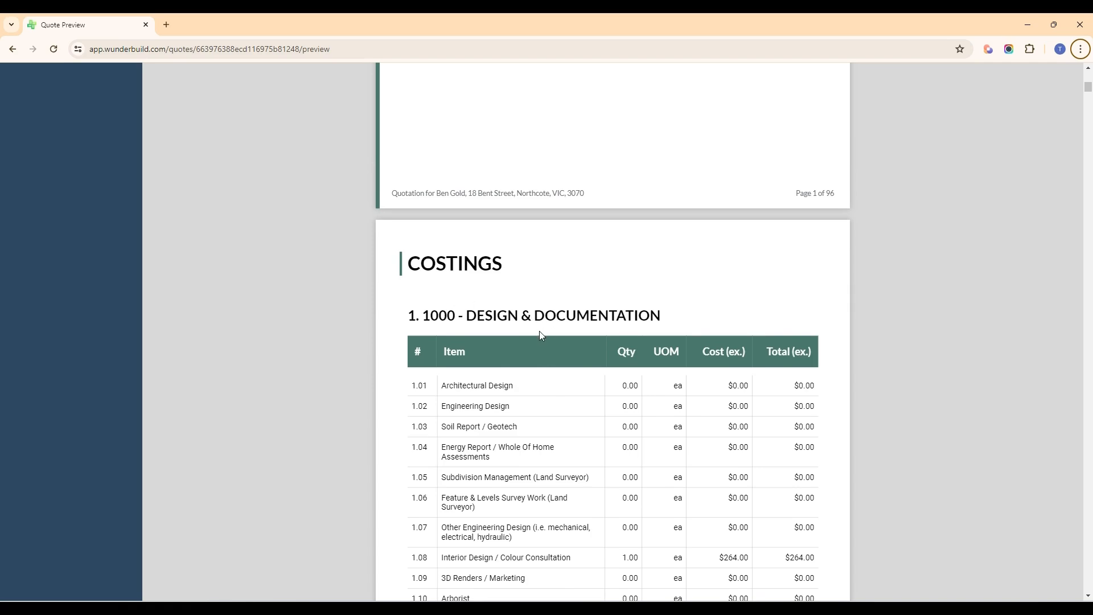
scroll(540, 334, down, 4)
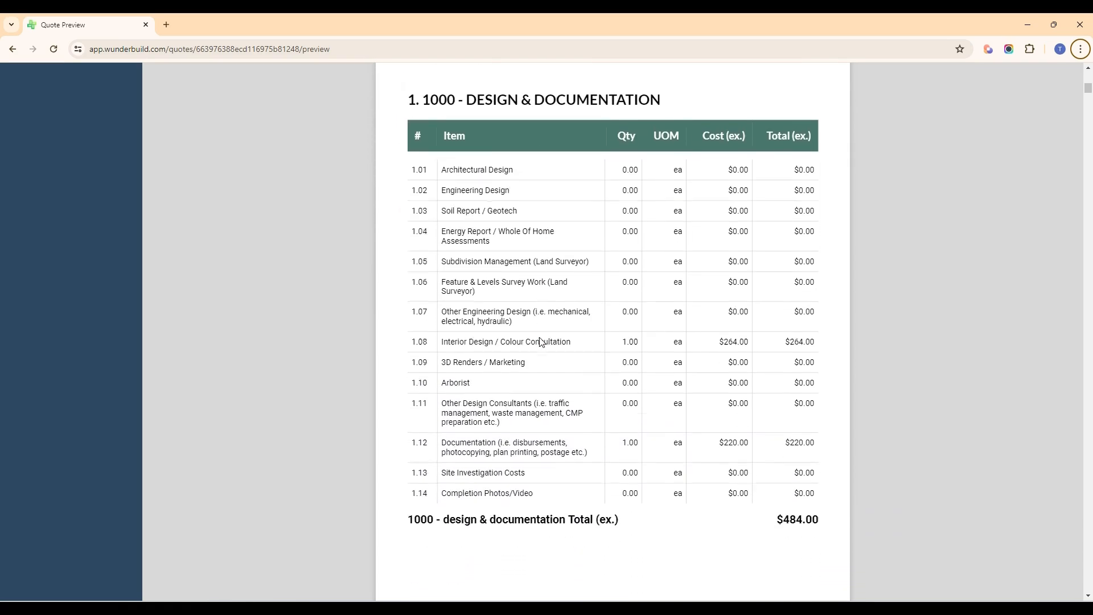
scroll(540, 342, down, 10)
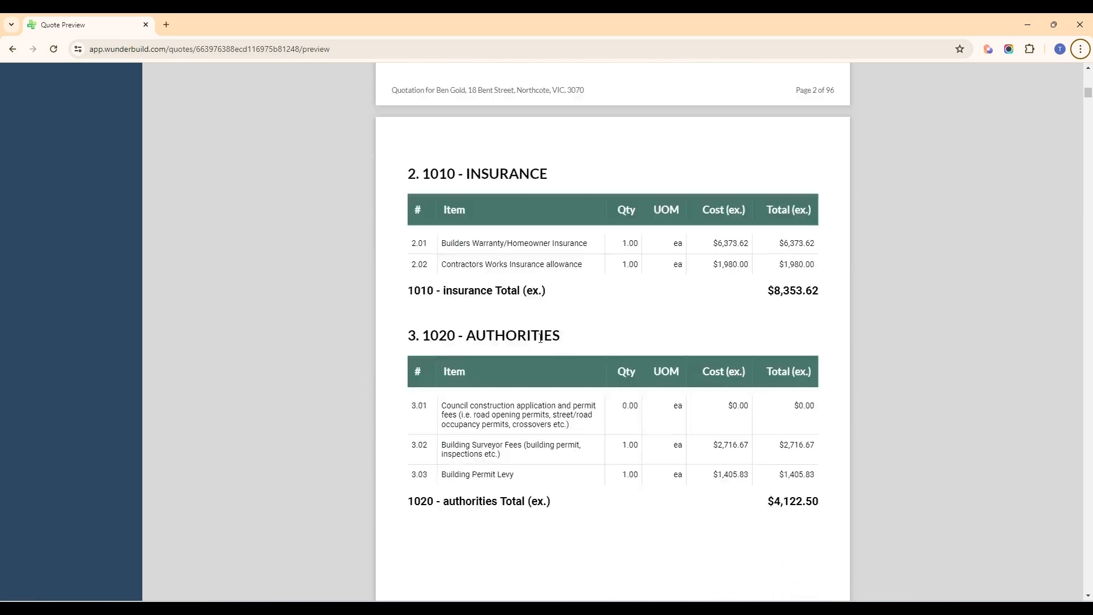
scroll(540, 339, down, 4)
scroll(541, 339, up, 5)
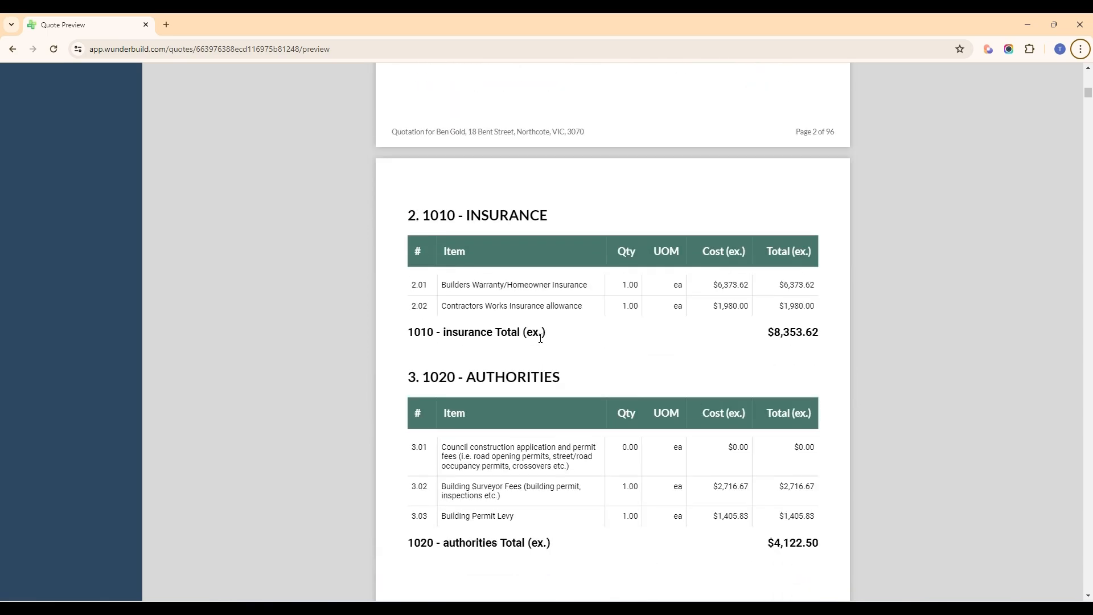
scroll(541, 339, down, 20)
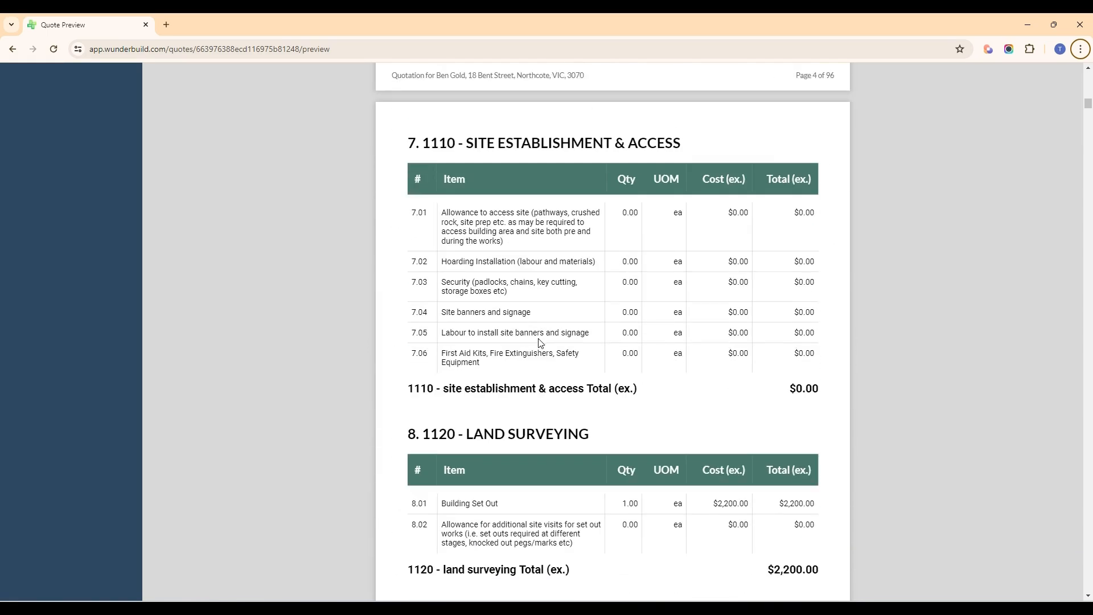
scroll(540, 341, down, 20)
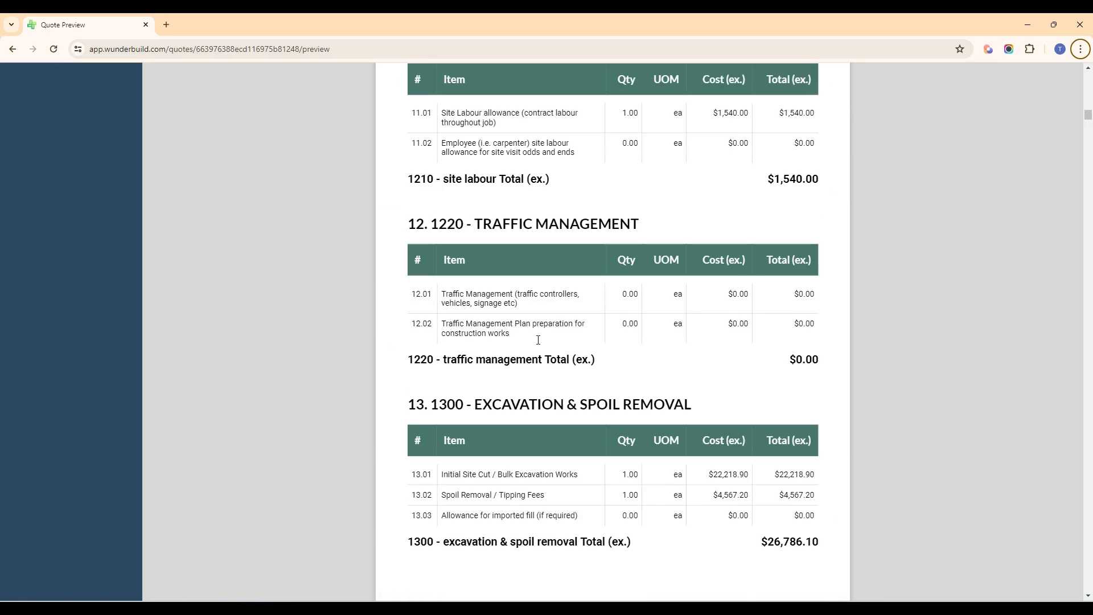
scroll(539, 340, down, 20)
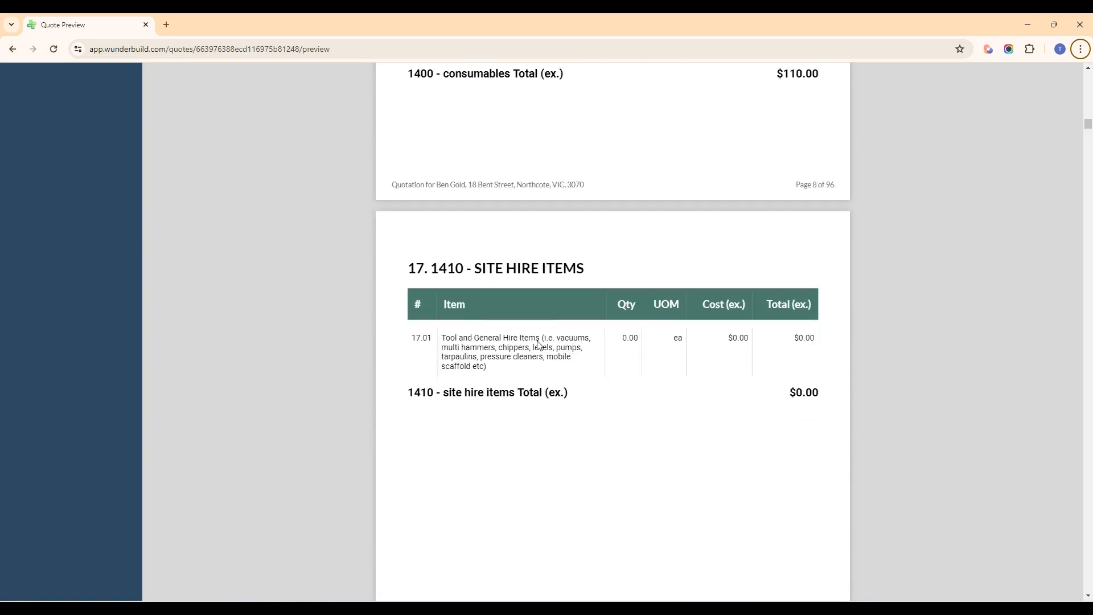
scroll(538, 344, down, 20)
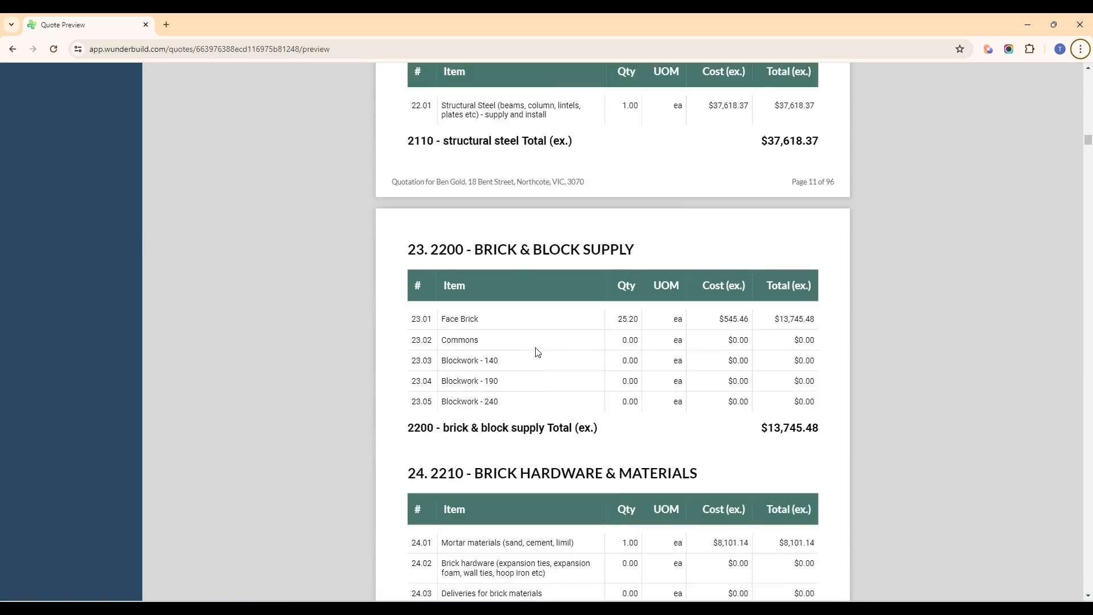
scroll(538, 353, down, 10)
Step: Examine the quotation's Specifications section, reading what is allowed for and not allowed for under each cost category
drag(1088, 141, 1089, 343)
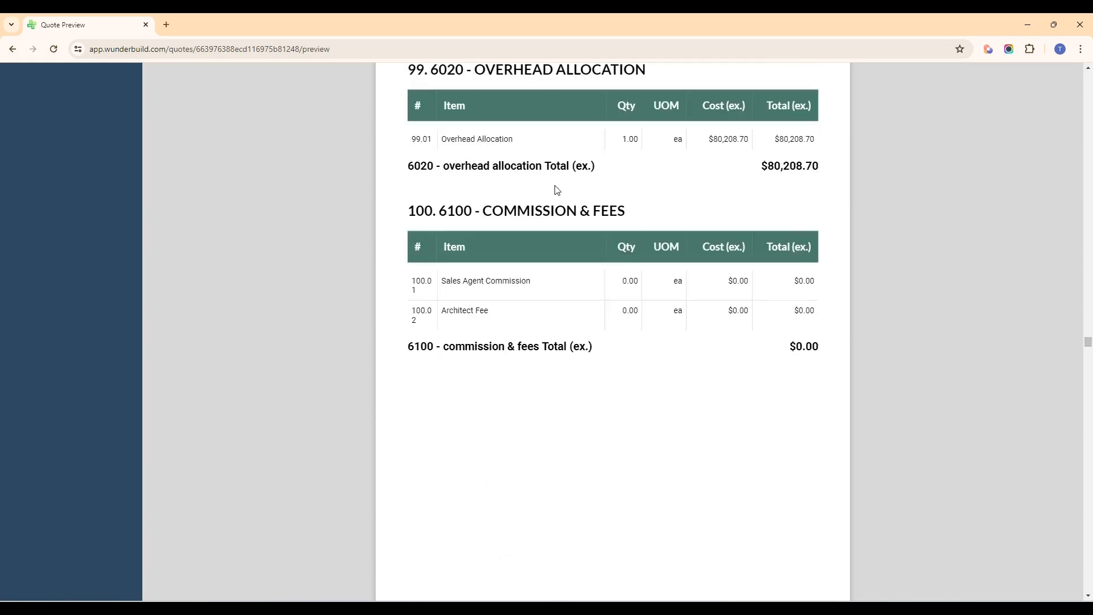
scroll(562, 216, down, 4)
scroll(565, 220, down, 4)
scroll(517, 306, down, 6)
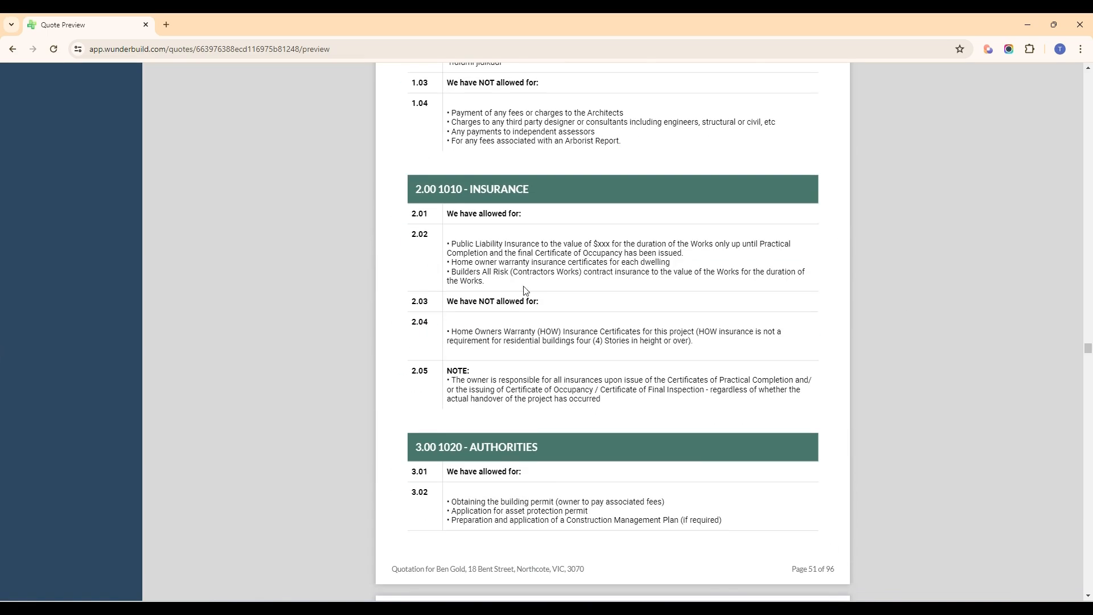
scroll(527, 249, up, 3)
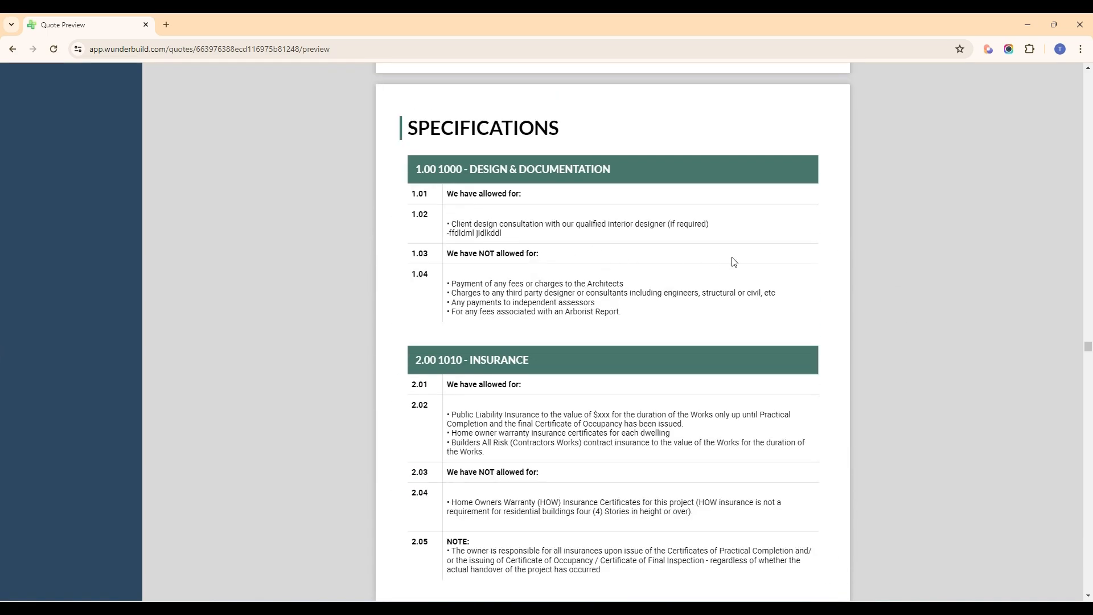
scroll(660, 270, down, 3)
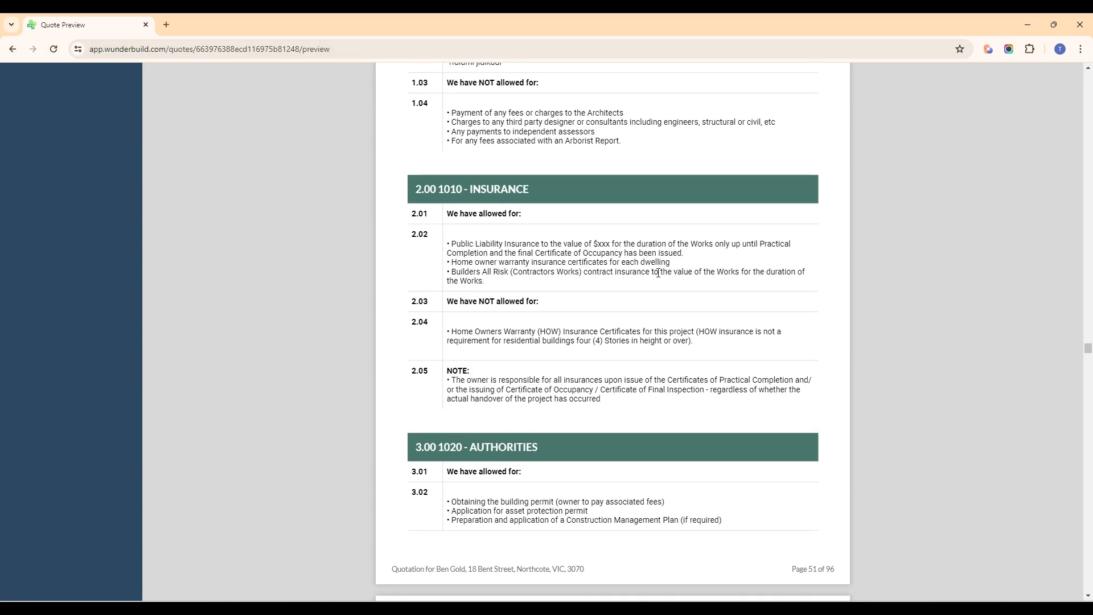
scroll(983, 380, down, 4)
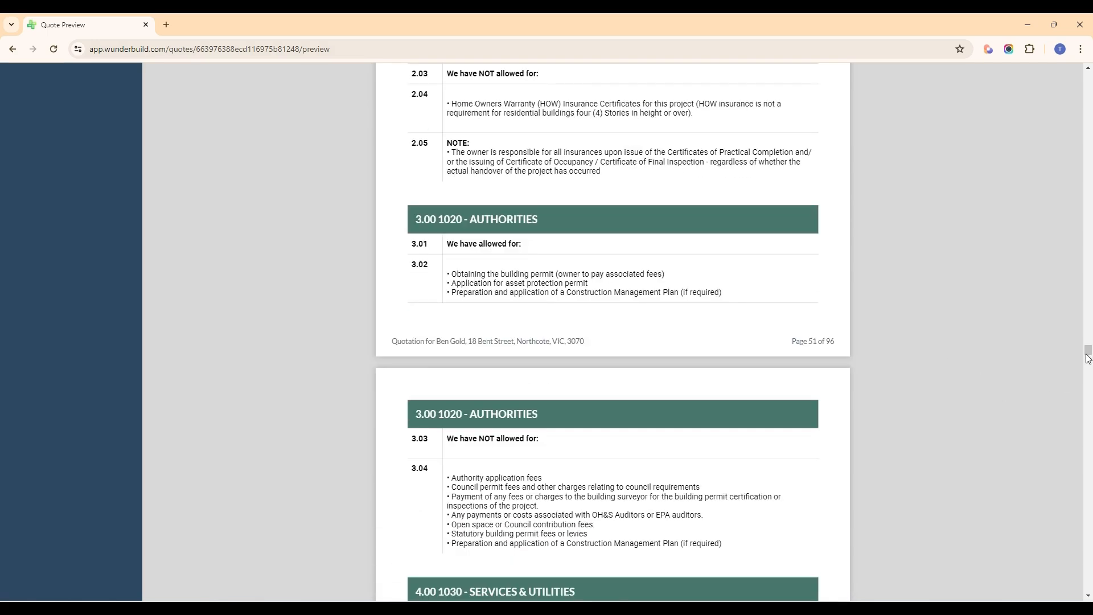
drag(1088, 357, 1077, 505)
scroll(1077, 505, down, 13)
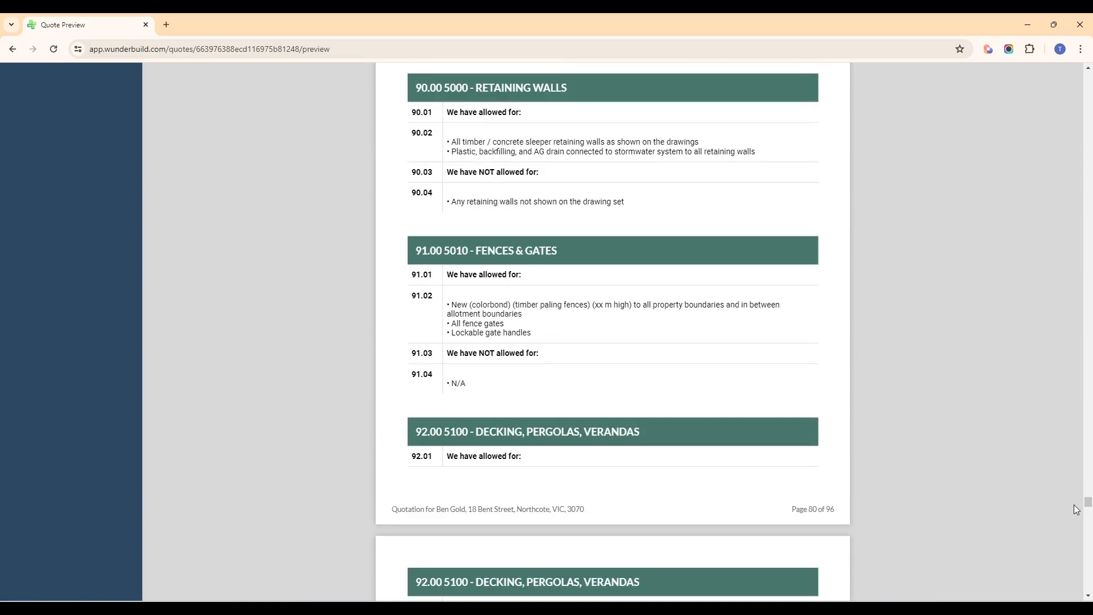
Step: Review the quotation's Allowances section, including Services & Utilities, Brick & Block Supply and Windows
drag(1089, 509, 1089, 519)
scroll(841, 427, down, 3)
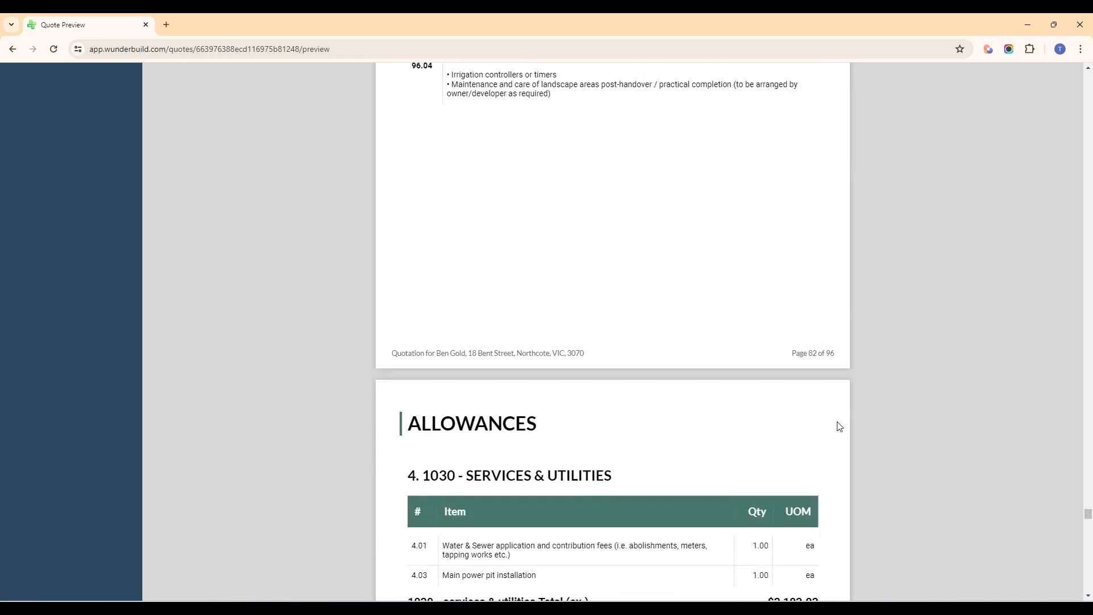
scroll(469, 341, down, 2)
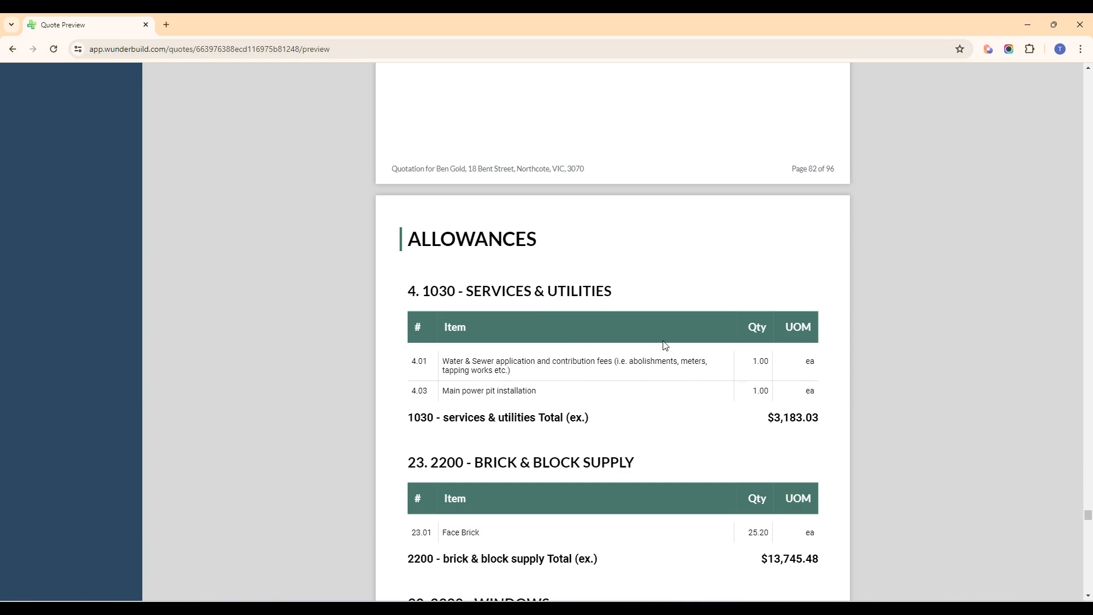
scroll(664, 350, down, 2)
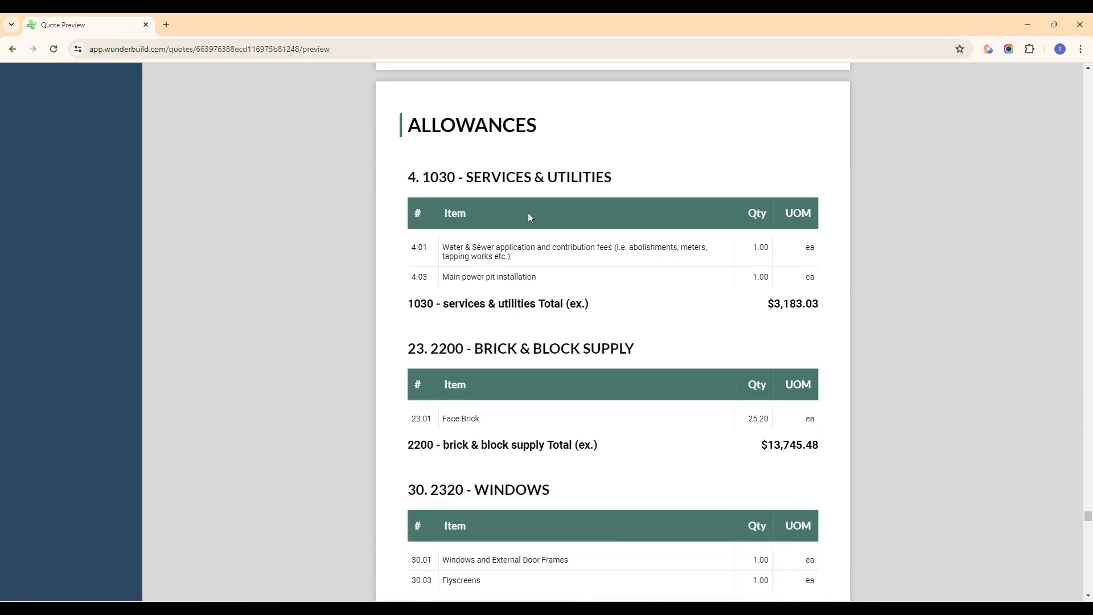
scroll(529, 217, down, 2)
scroll(531, 239, up, 4)
scroll(518, 256, down, 2)
scroll(711, 336, down, 5)
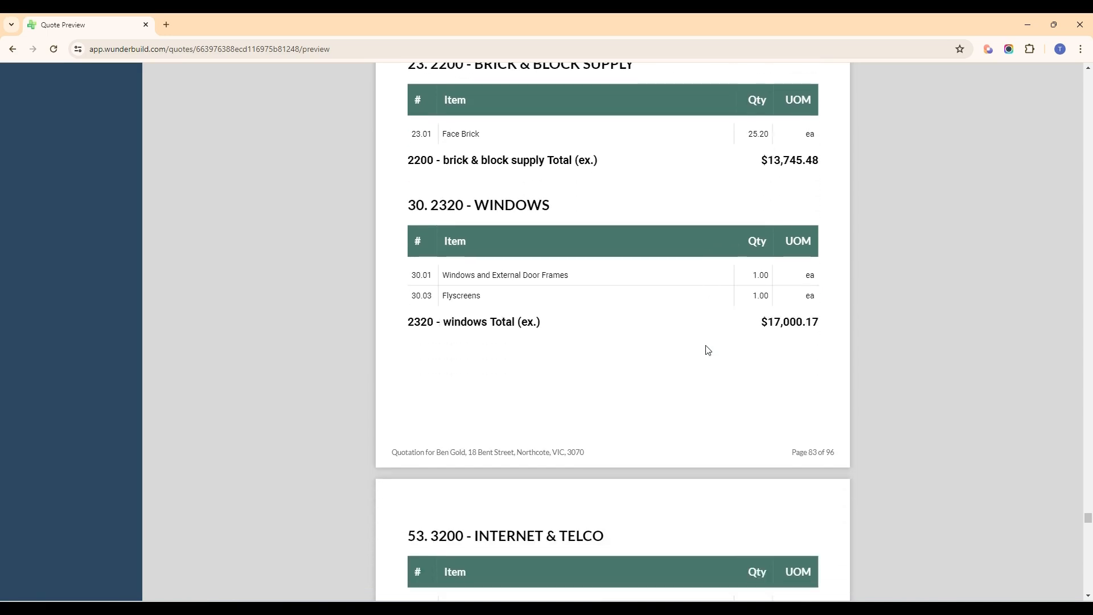
Step: Review the remaining categories in the quotation's Allowances section, from Internet & Telco through Insulation and Joinery
scroll(709, 350, down, 2)
scroll(708, 350, down, 10)
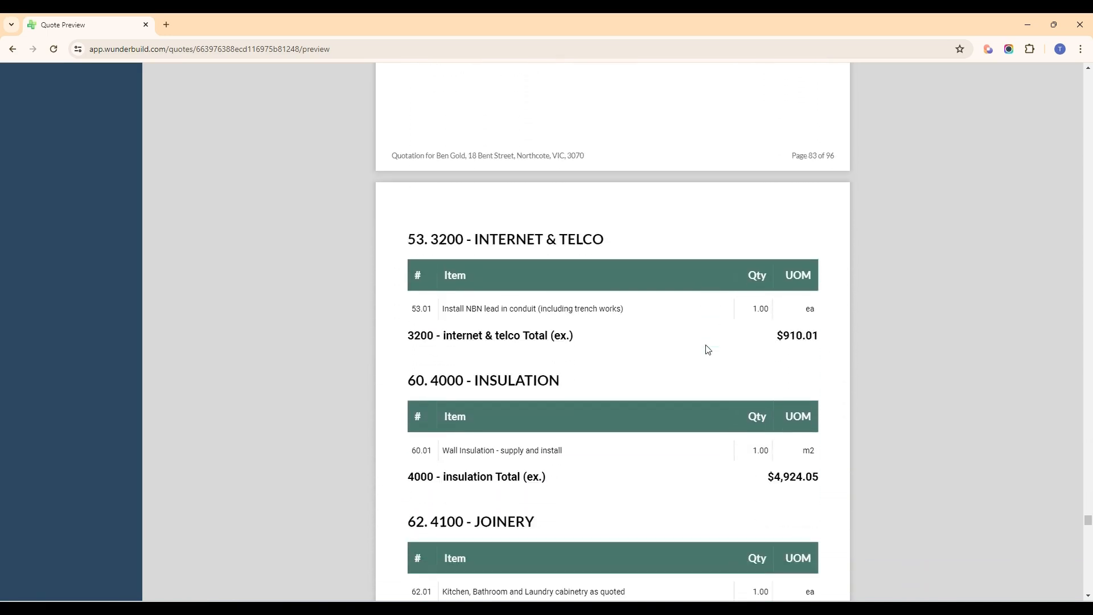
scroll(705, 348, down, 20)
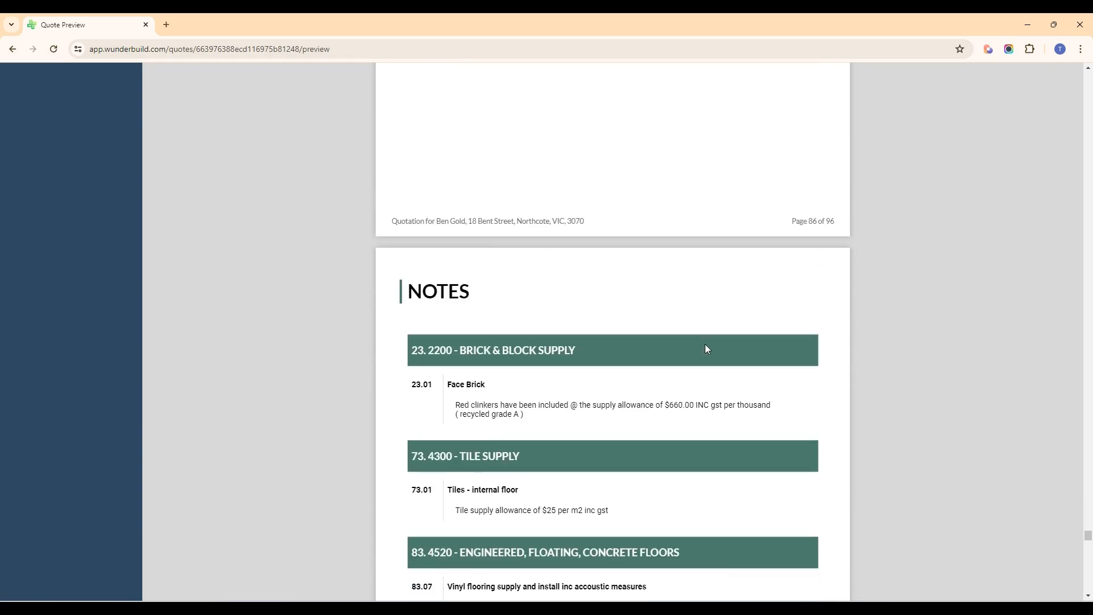
Step: Examine the quotation's Notes section, from Brick & Block Supply through Builders Contingency, Maintenance Warranty and Overhead Allocation to Commission & Fees
scroll(464, 319, down, 3)
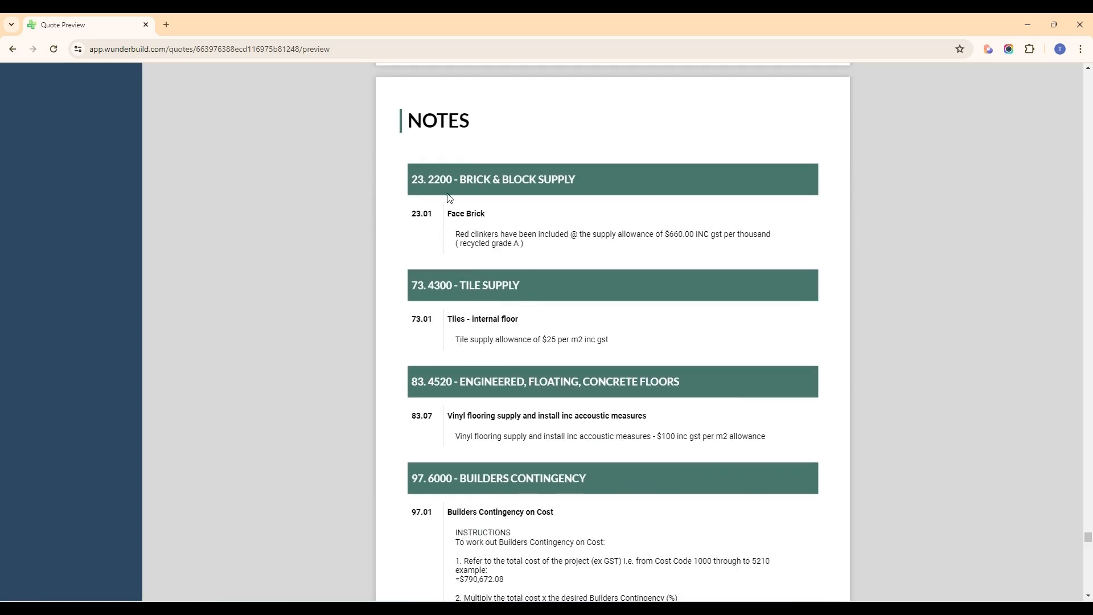
scroll(607, 383, down, 5)
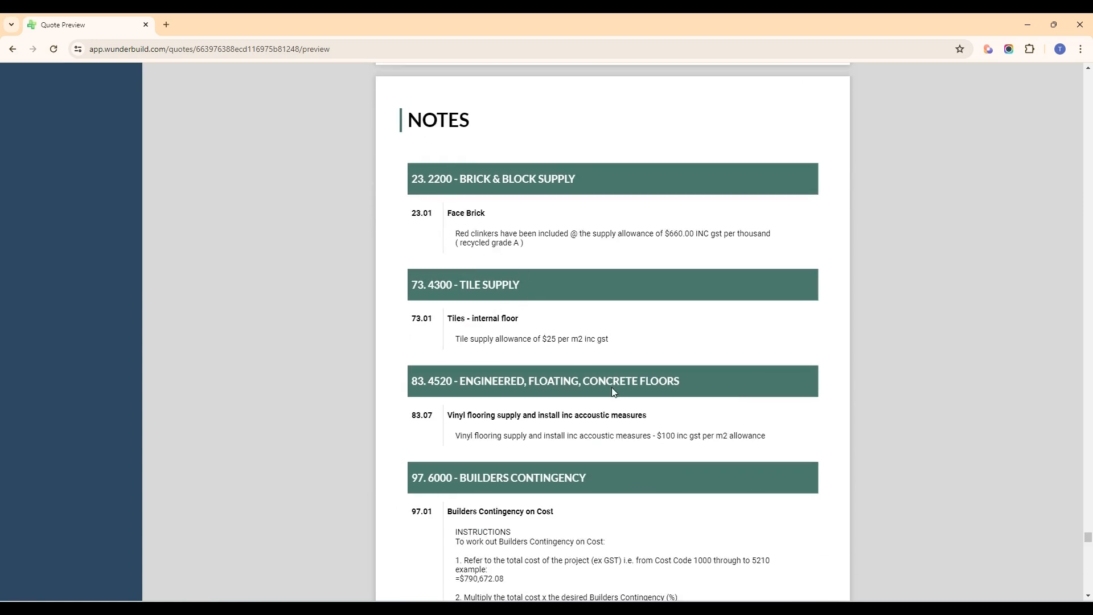
scroll(565, 358, down, 4)
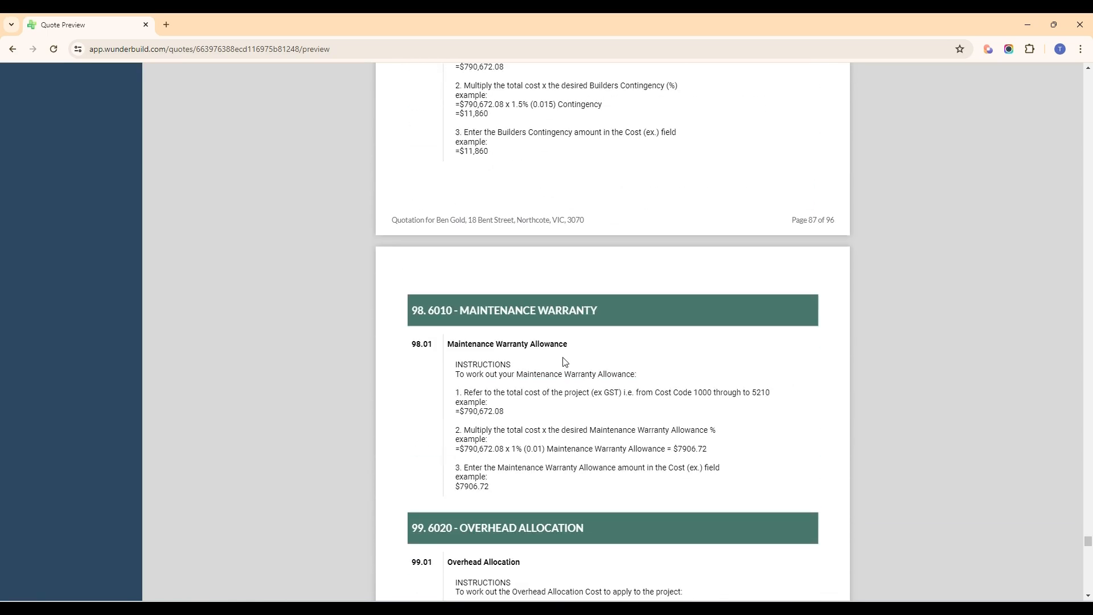
scroll(565, 362, down, 2)
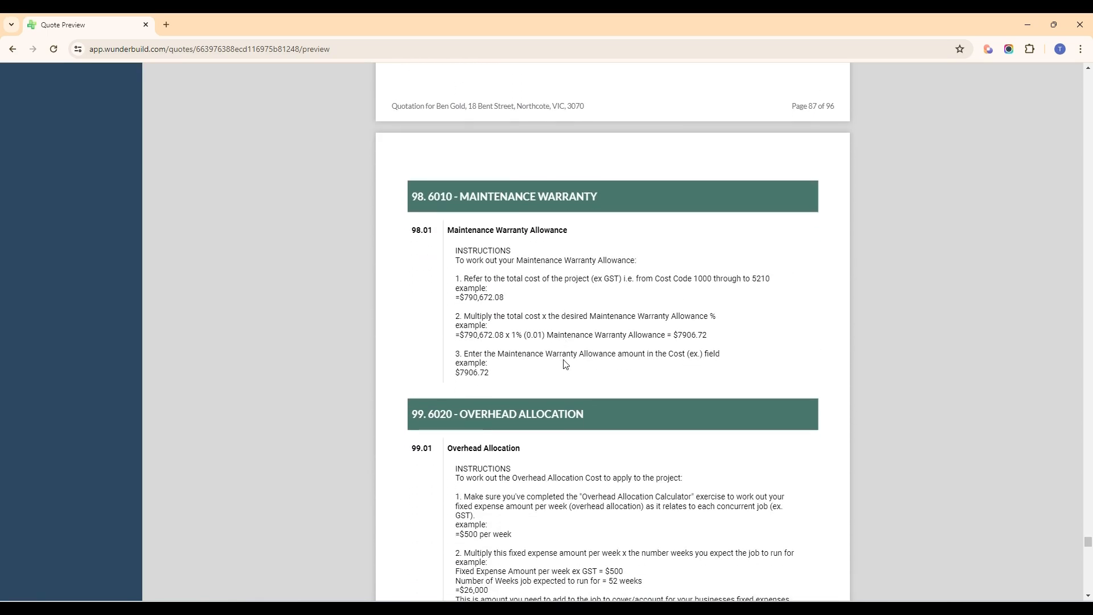
scroll(566, 359, down, 3)
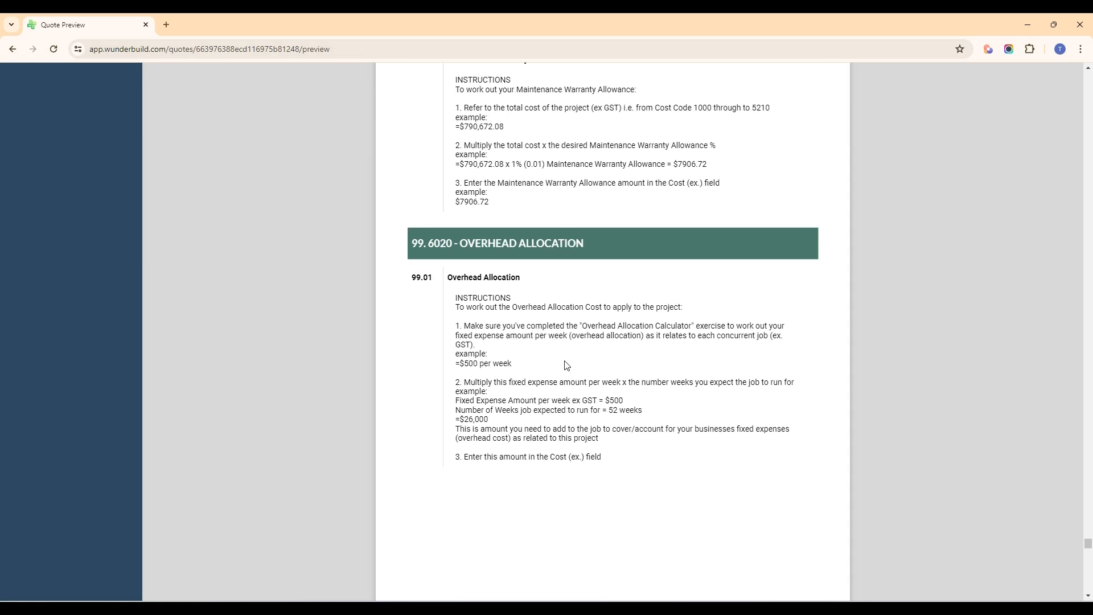
scroll(567, 366, down, 3)
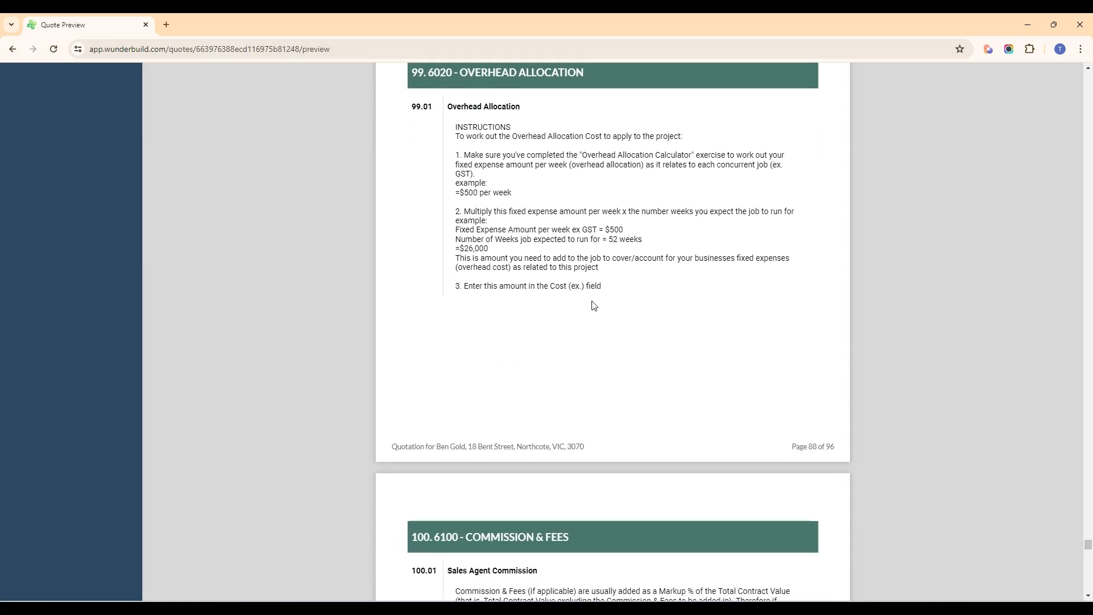
scroll(594, 305, down, 2)
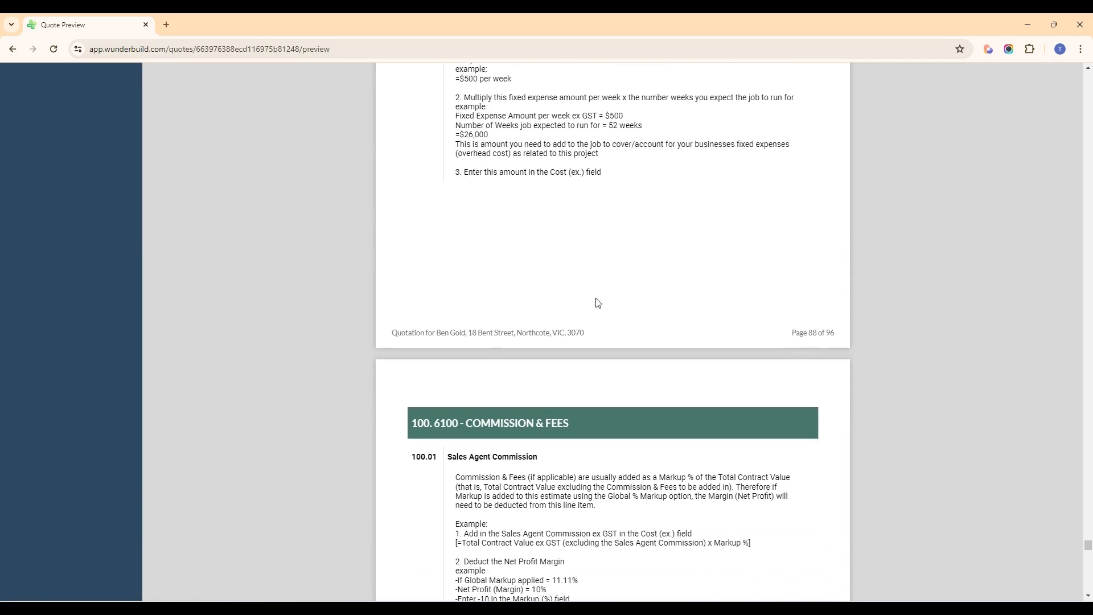
scroll(598, 302, down, 10)
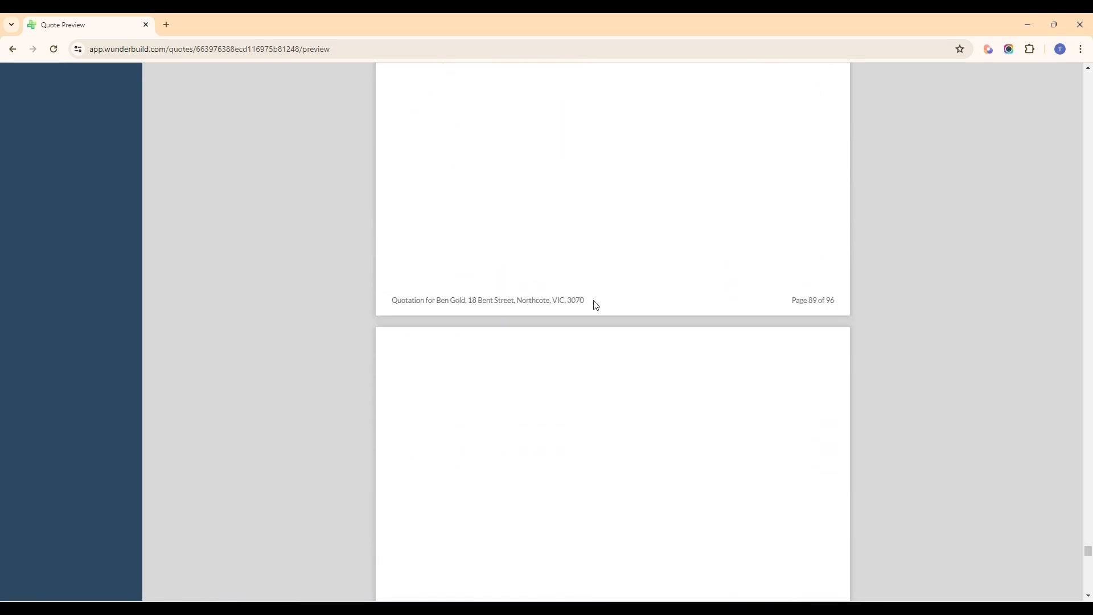
Step: Review the quotation's Summary section, checking each cost category's total and the subtotal, GST and overall total
scroll(596, 306, down, 9)
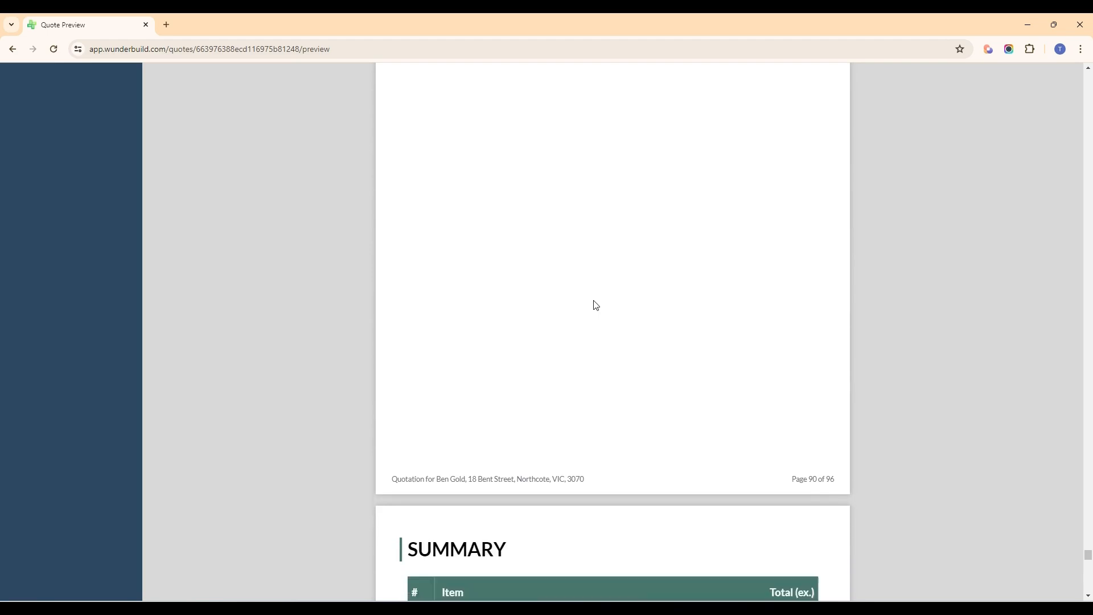
scroll(596, 306, down, 4)
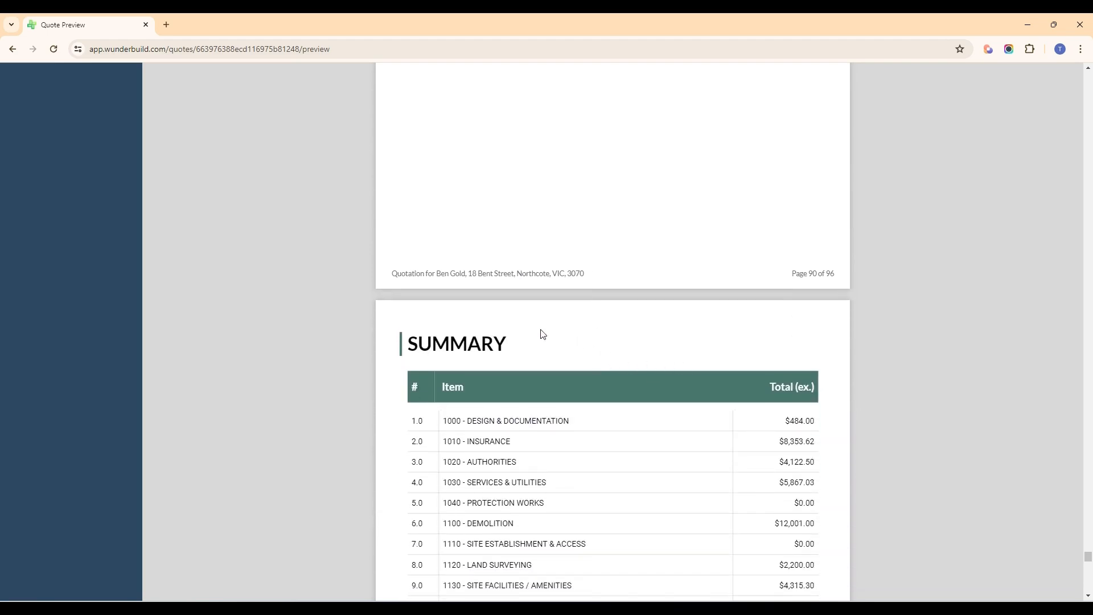
scroll(539, 334, down, 3)
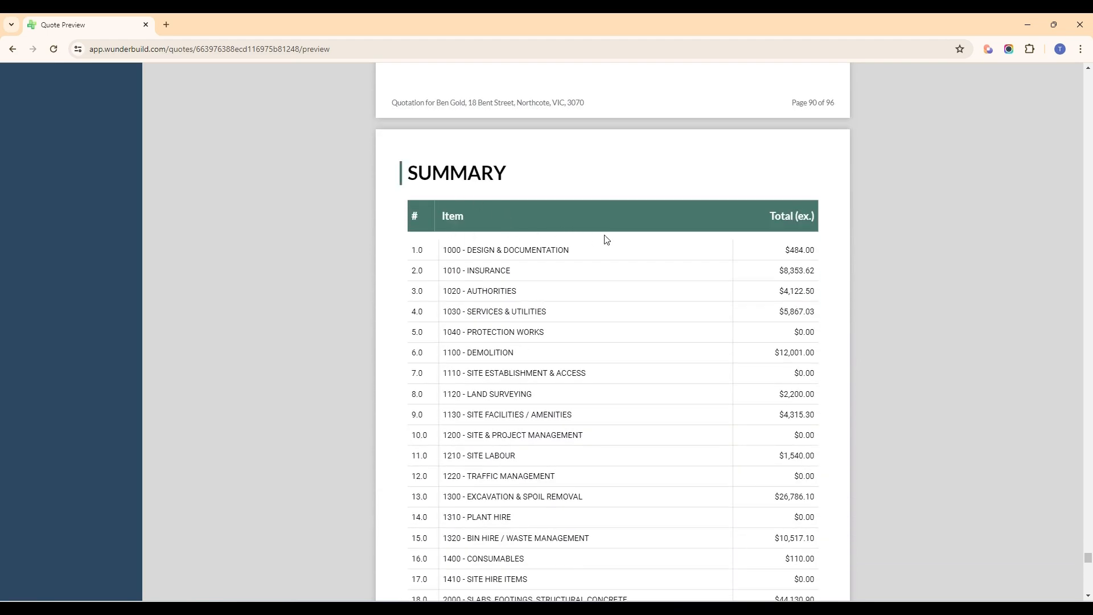
scroll(529, 251, down, 2)
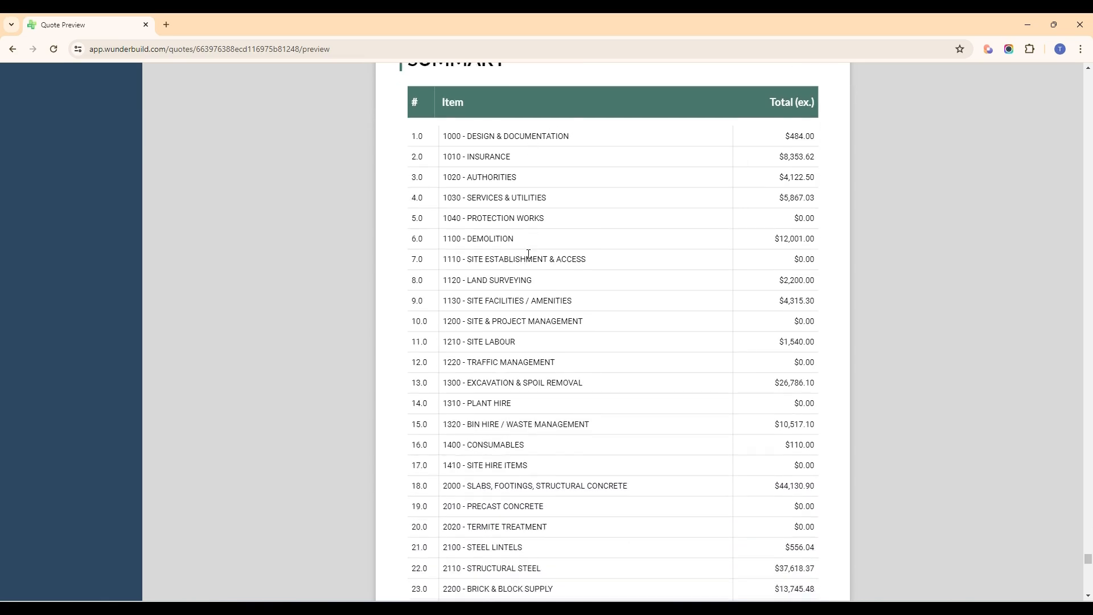
scroll(526, 256, up, 1)
scroll(521, 260, down, 1)
scroll(626, 296, down, 7)
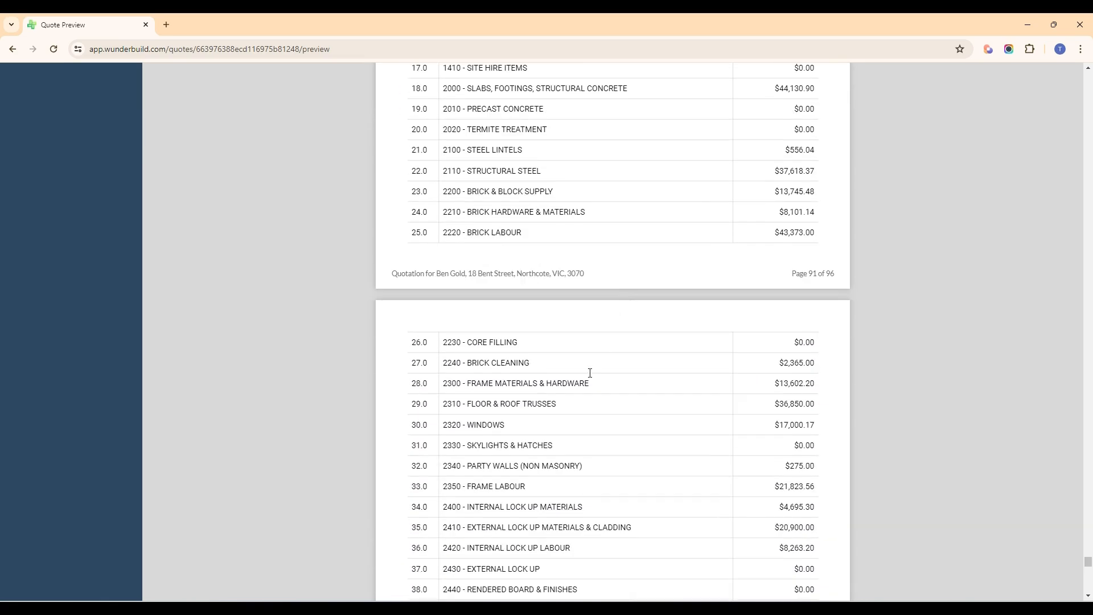
scroll(590, 373, up, 8)
scroll(591, 374, down, 4)
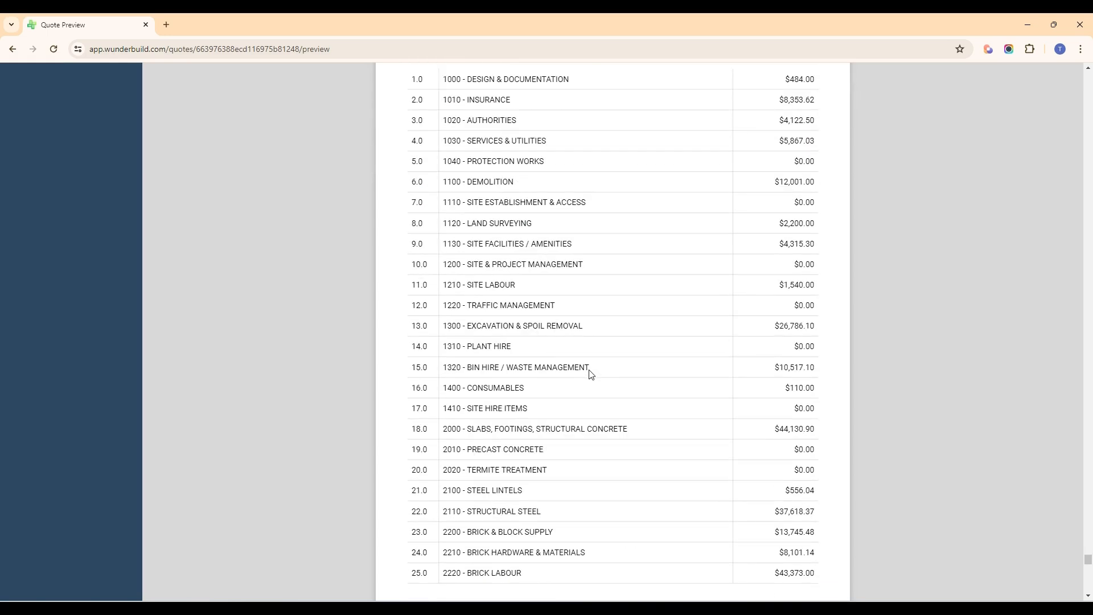
scroll(614, 367, down, 10)
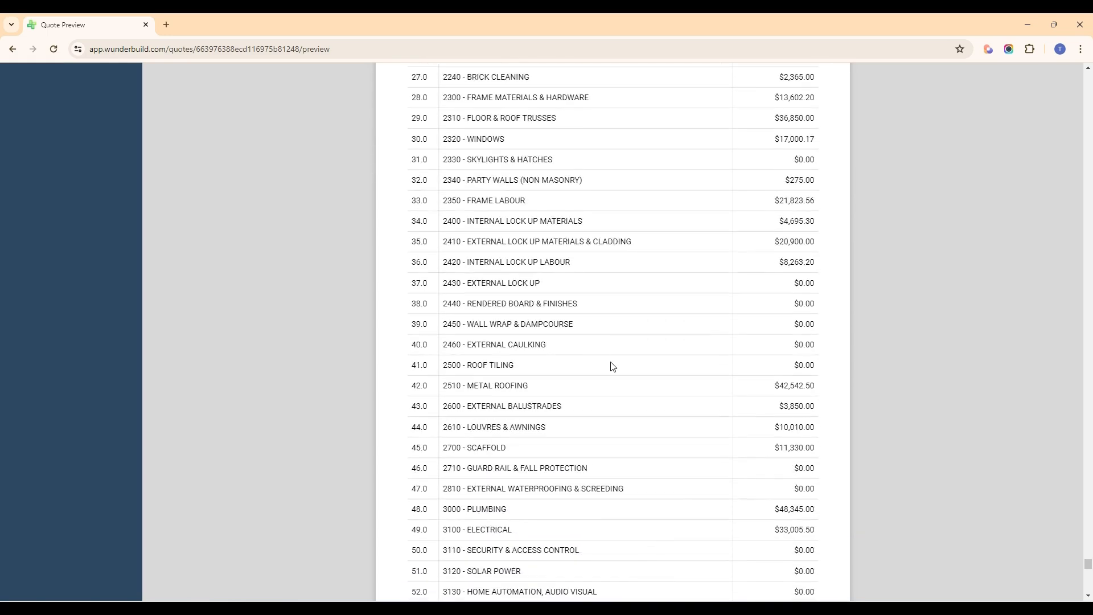
scroll(616, 352, down, 8)
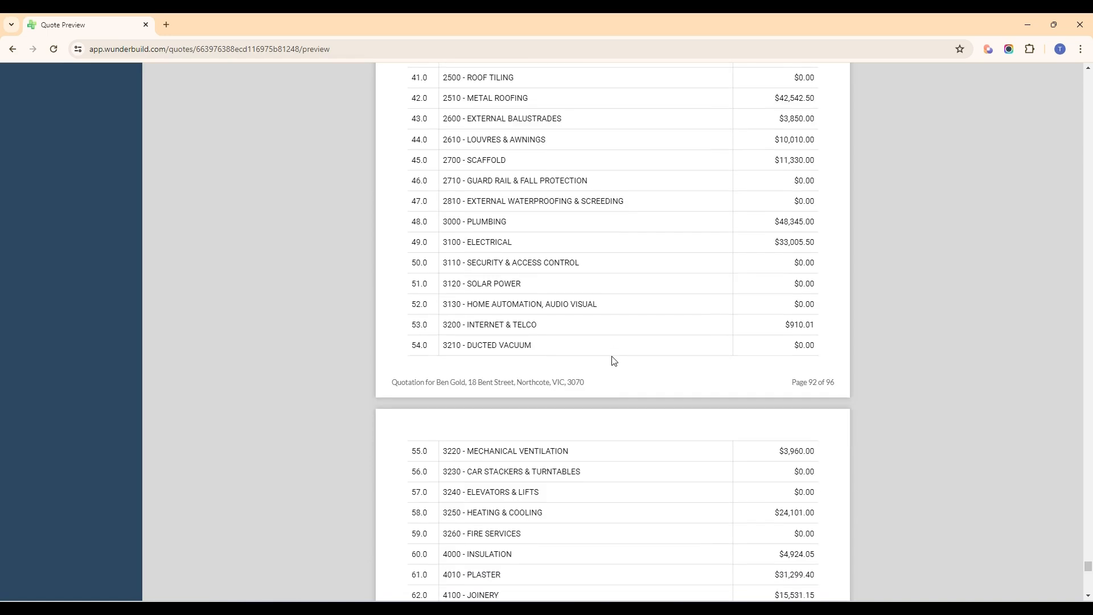
scroll(614, 360, down, 13)
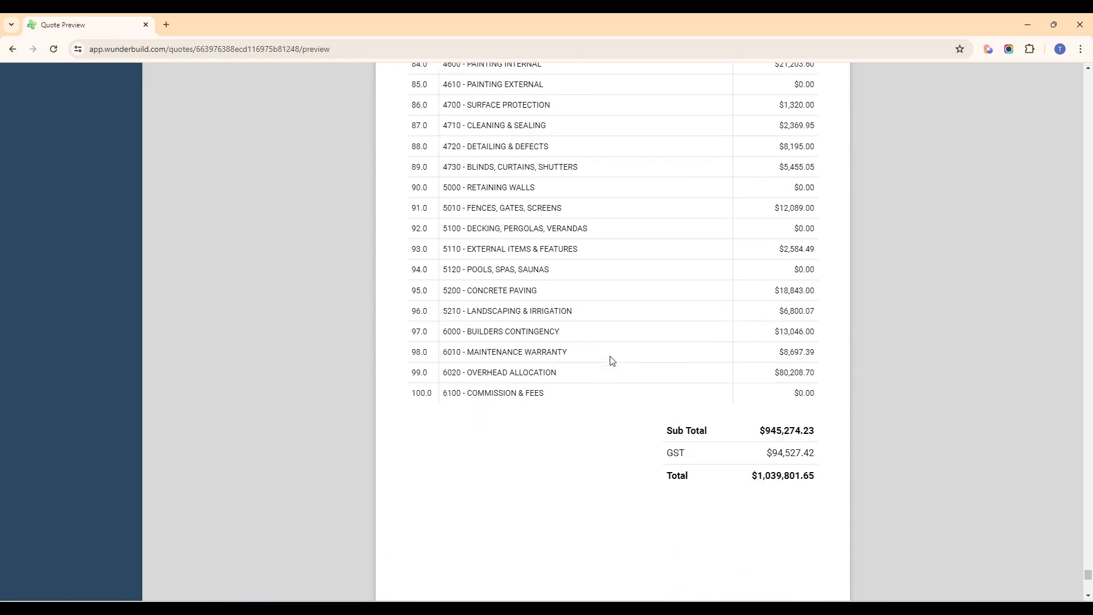
scroll(611, 361, down, 1)
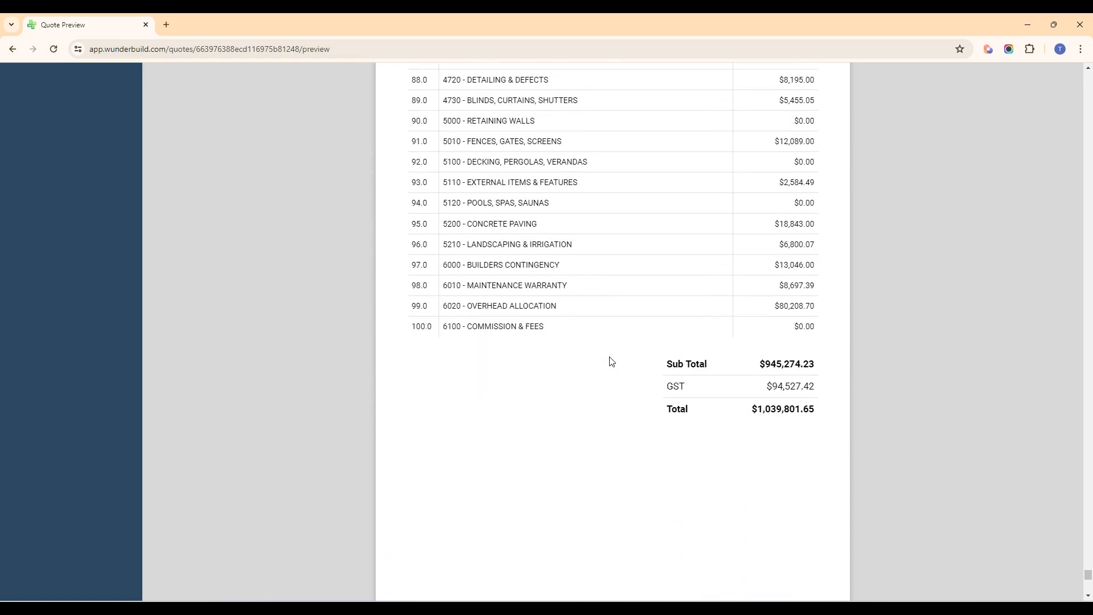
Step: Read the quotation's Terms & Conditions and examine the signature and date fields of the Quote Acceptance page
scroll(610, 361, down, 6)
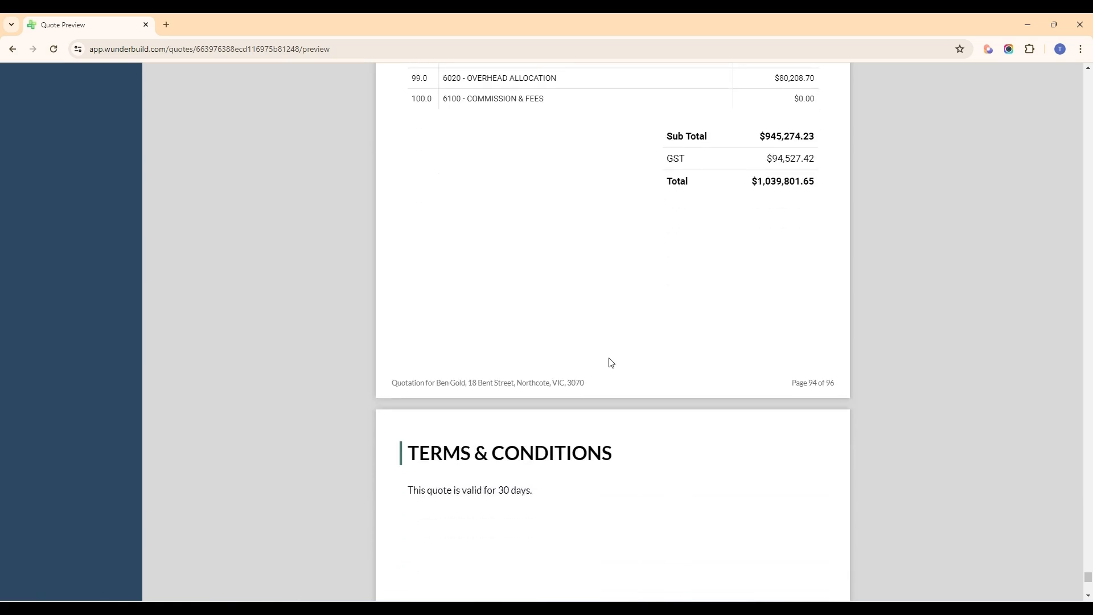
scroll(530, 355, down, 3)
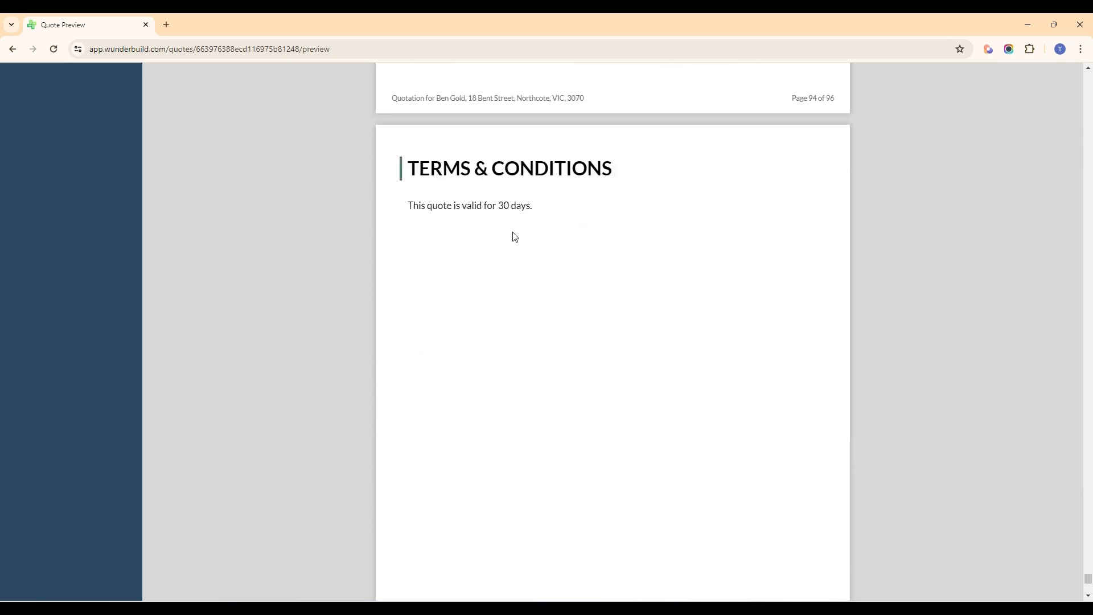
scroll(488, 276, down, 7)
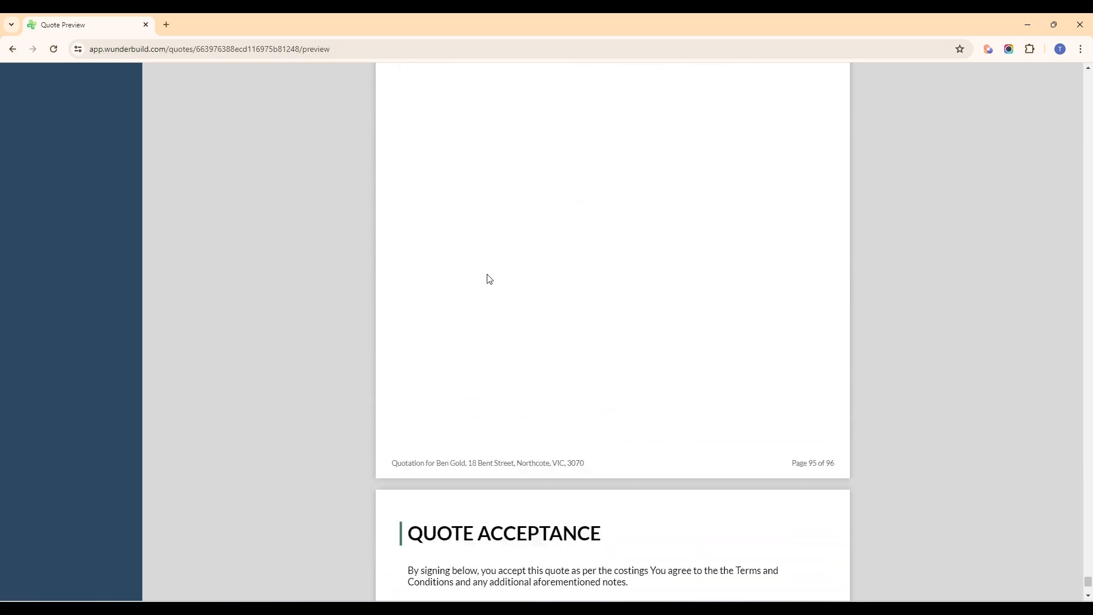
scroll(575, 374, down, 7)
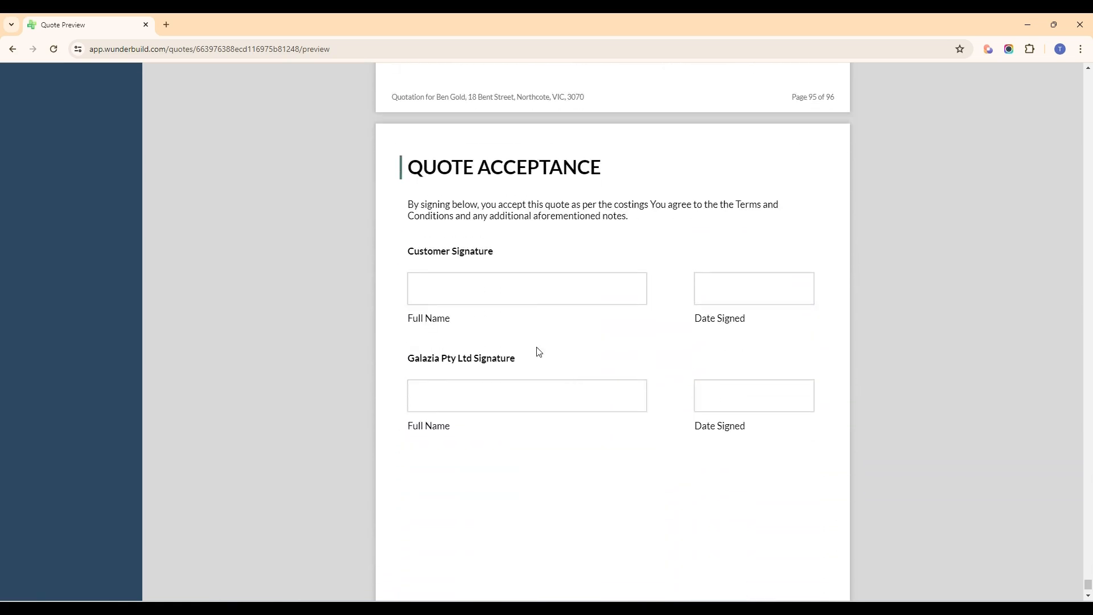
scroll(524, 318, down, 1)
scroll(522, 317, up, 4)
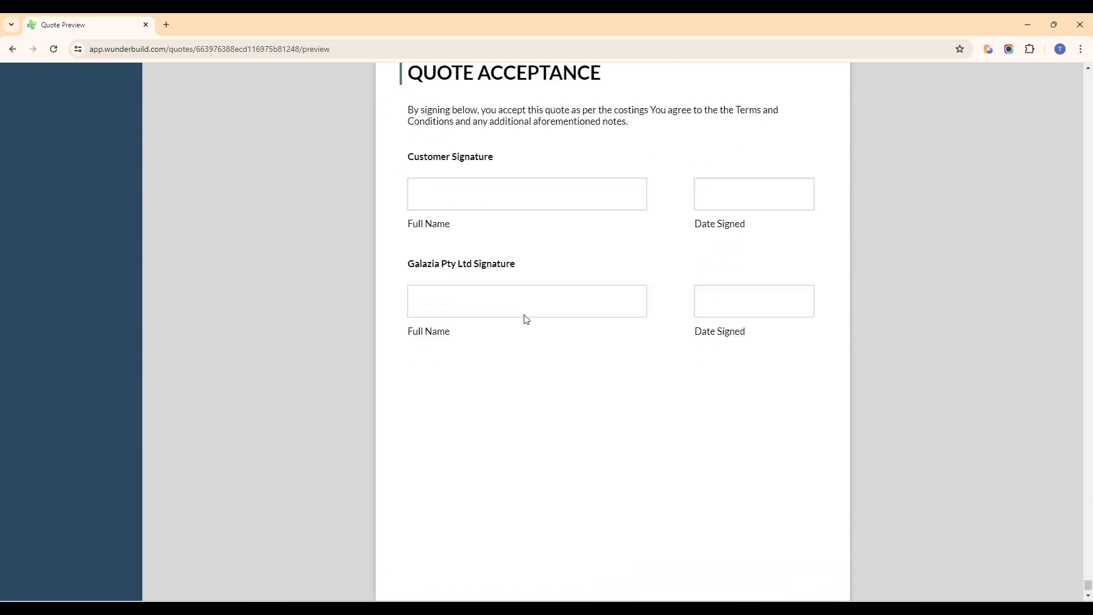
Step: Return to the start of the quotation, open its customisation settings and show the Theme section
drag(1088, 586, 1066, 276)
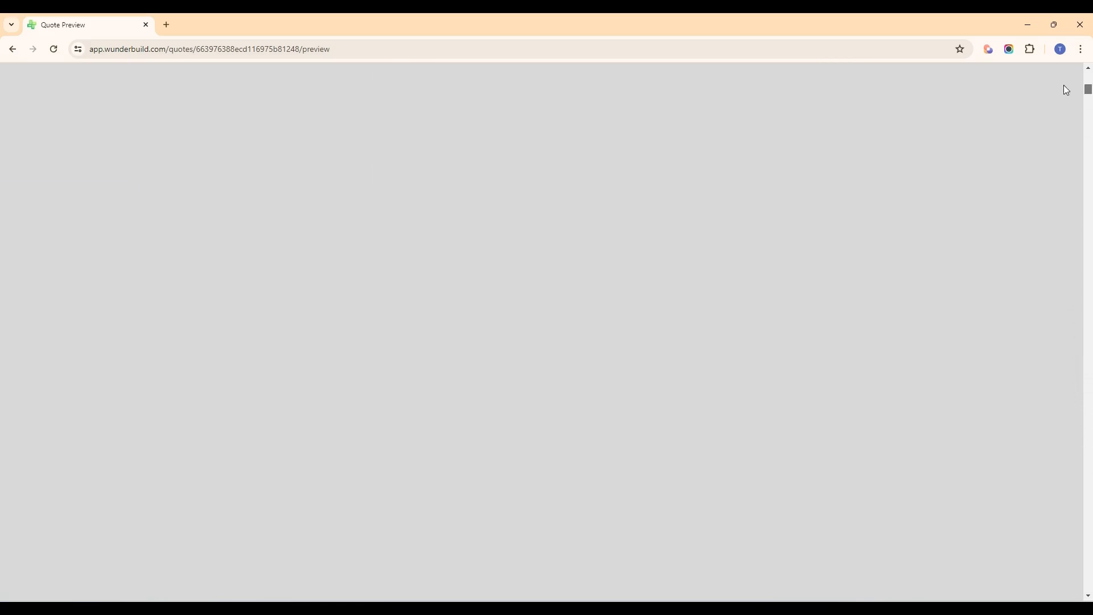
drag(1064, 86, 1063, 74)
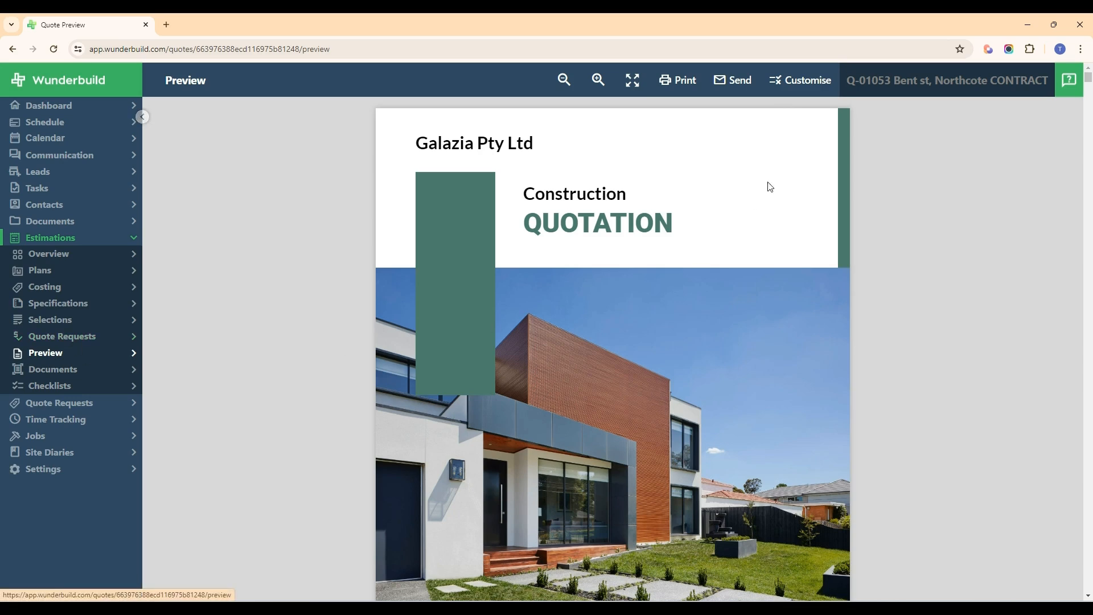
click(798, 81)
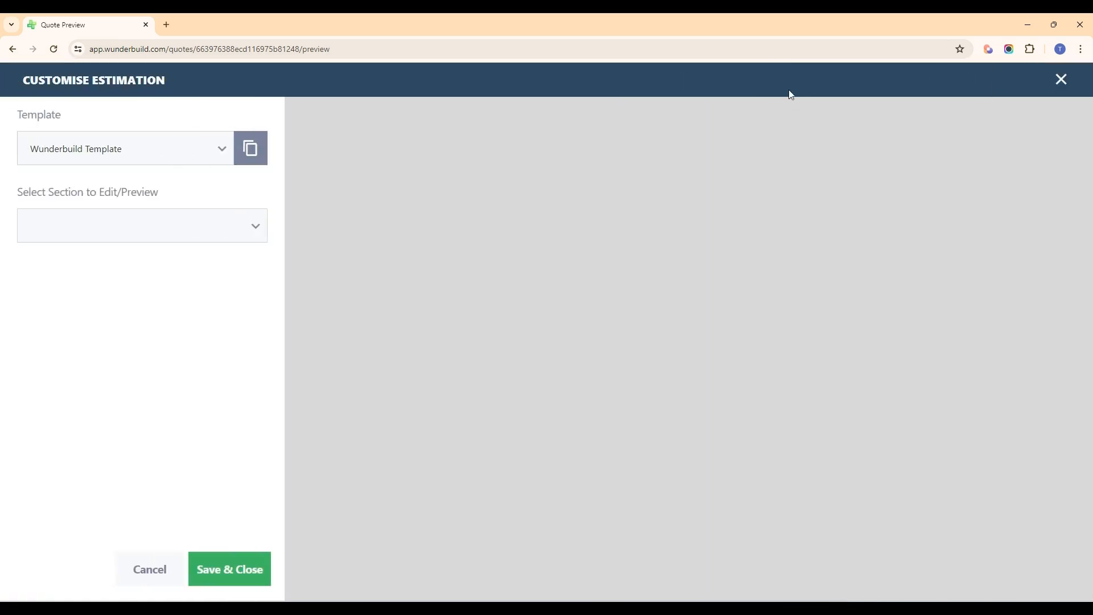
click(253, 230)
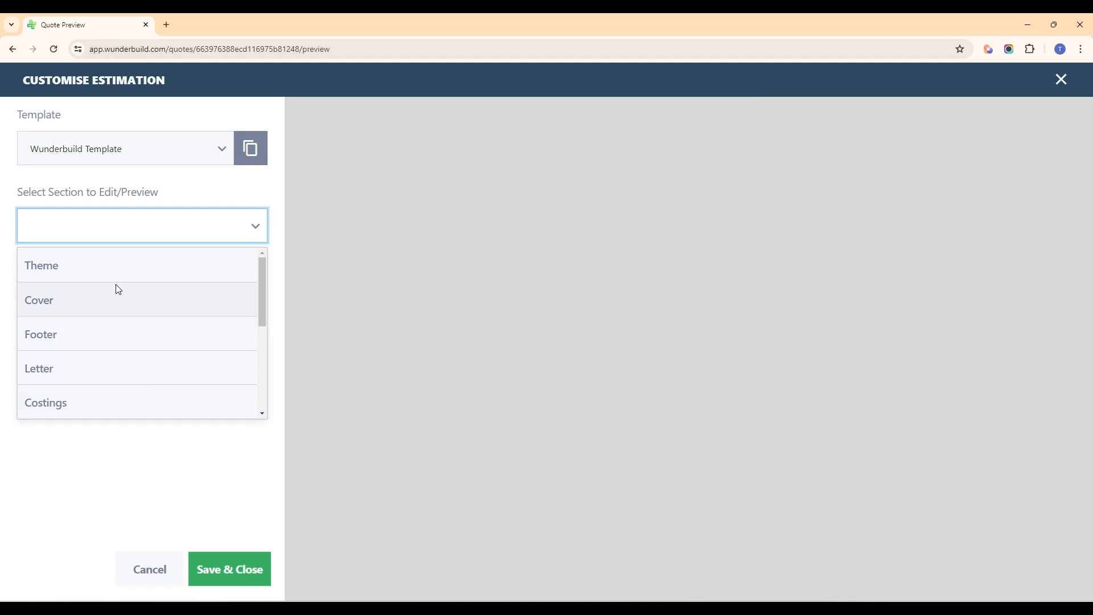
click(128, 271)
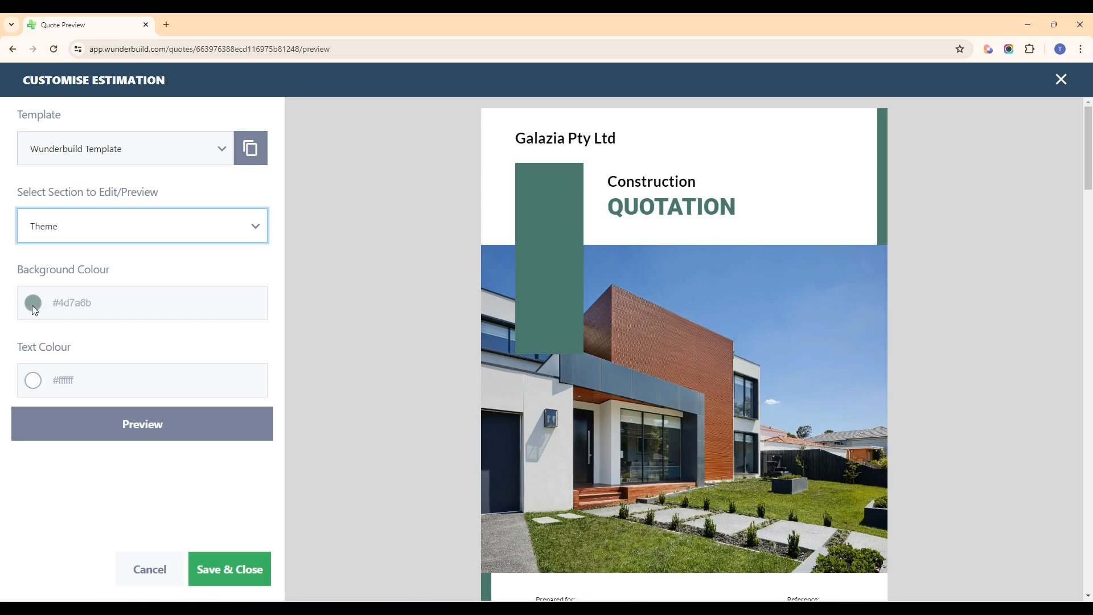
Step: Switch the customisation settings to the Cover section and try to open its cover style options
click(136, 226)
click(112, 301)
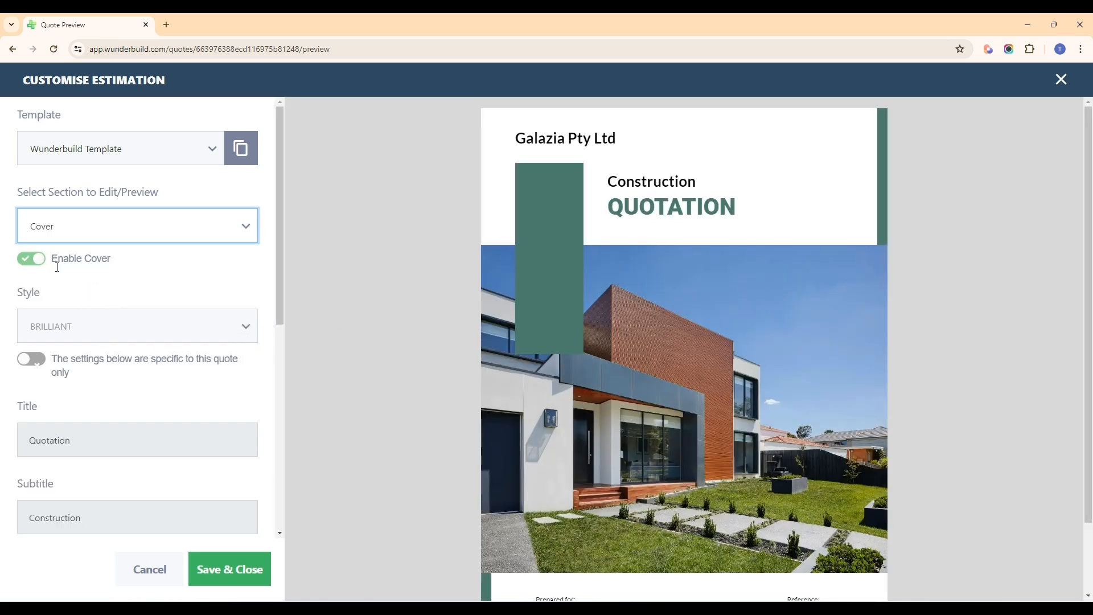
click(244, 333)
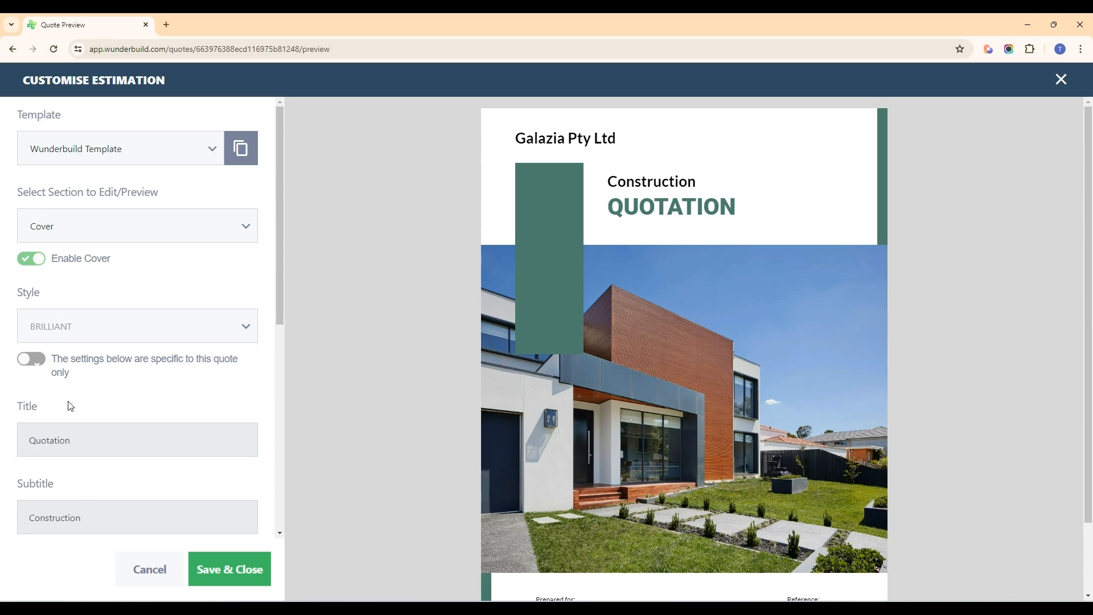
Step: Look through the available quotation templates without changing the current one, and examine the cover page preview
click(211, 163)
scroll(124, 300, down, 1)
scroll(124, 299, down, 1)
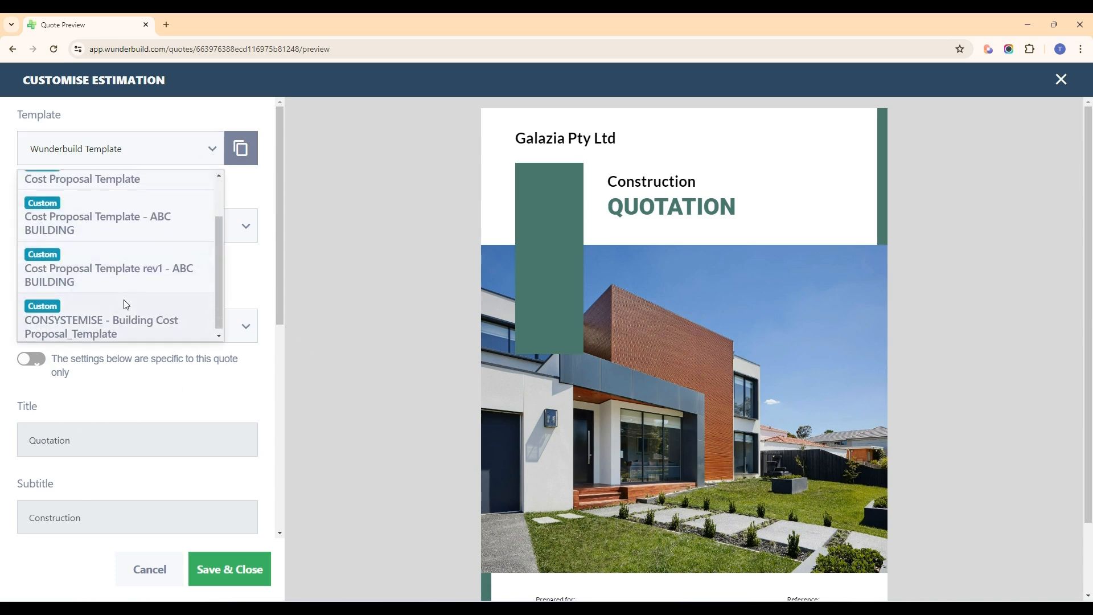
scroll(123, 302, up, 3)
click(216, 154)
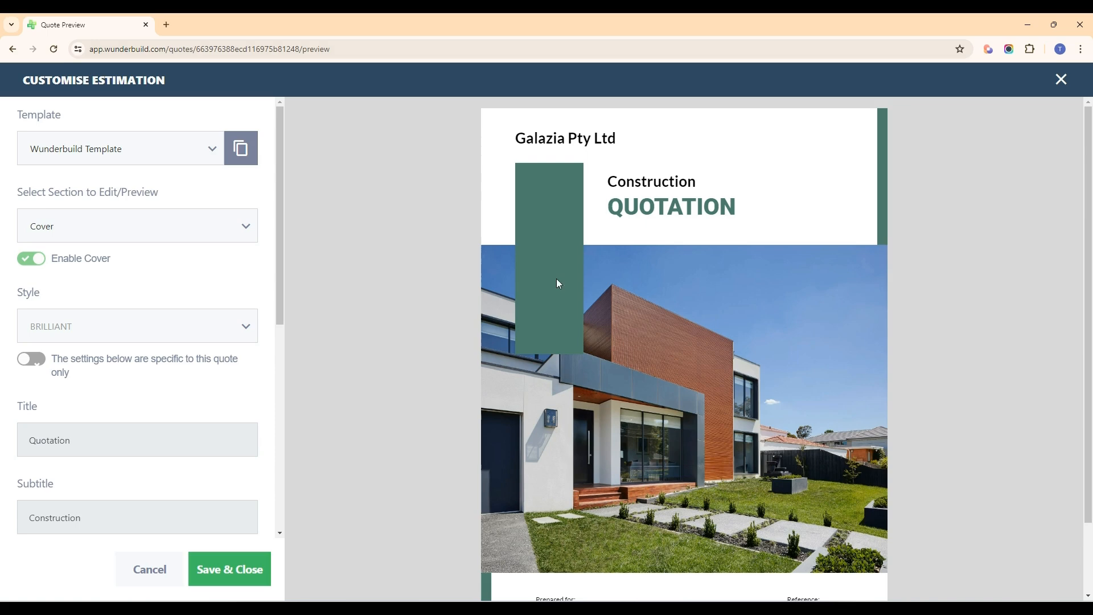
scroll(577, 387, down, 1)
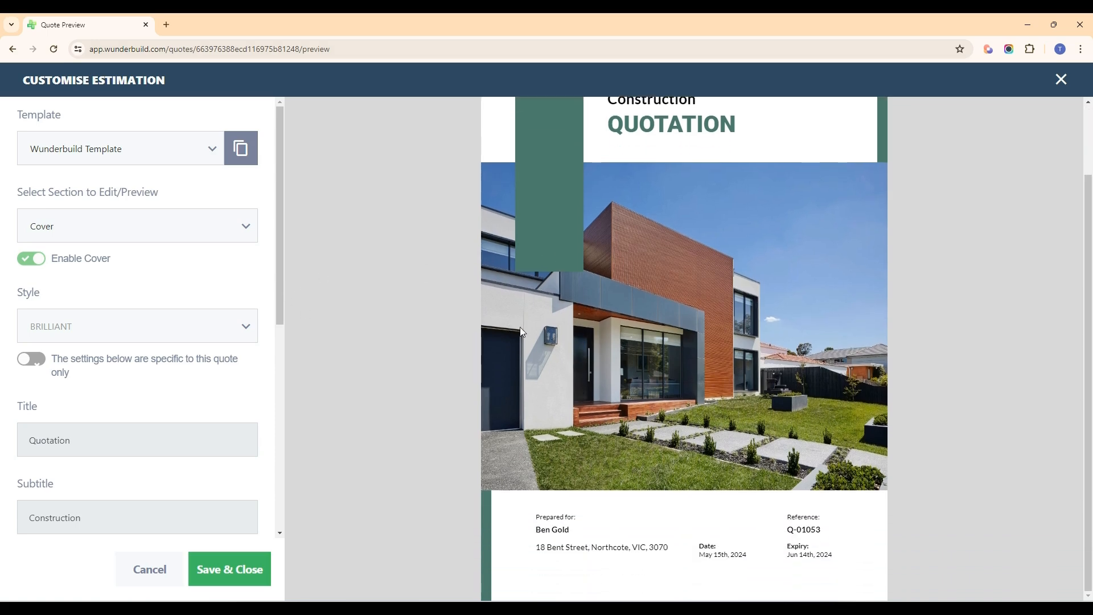
Step: Examine the Cover section's title, subtitle, quote expiry days, feature image and logo image settings
scroll(166, 336, down, 3)
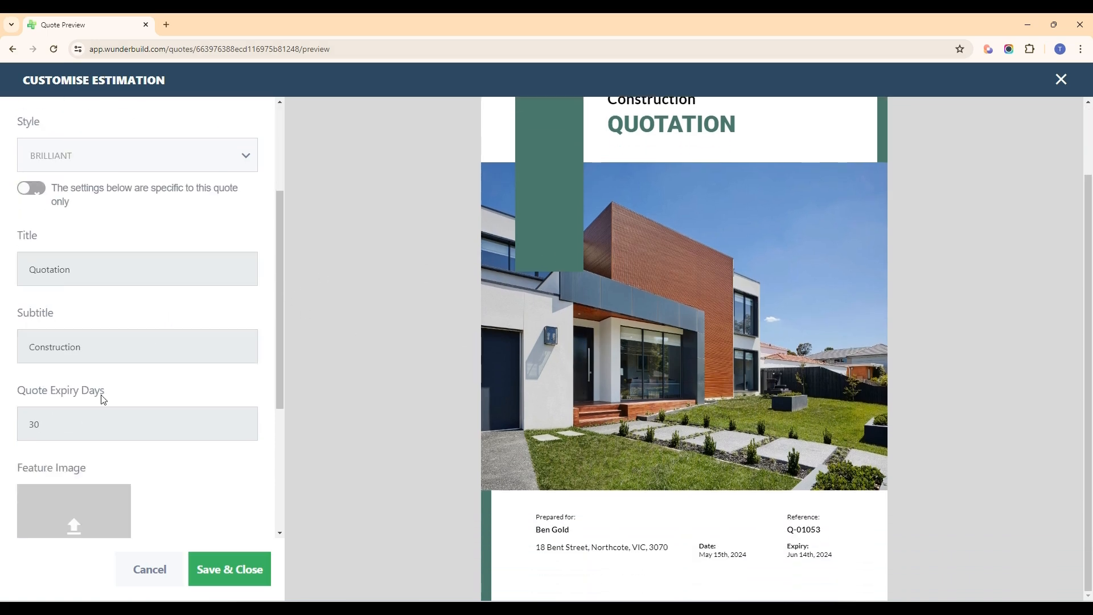
click(62, 275)
click(56, 351)
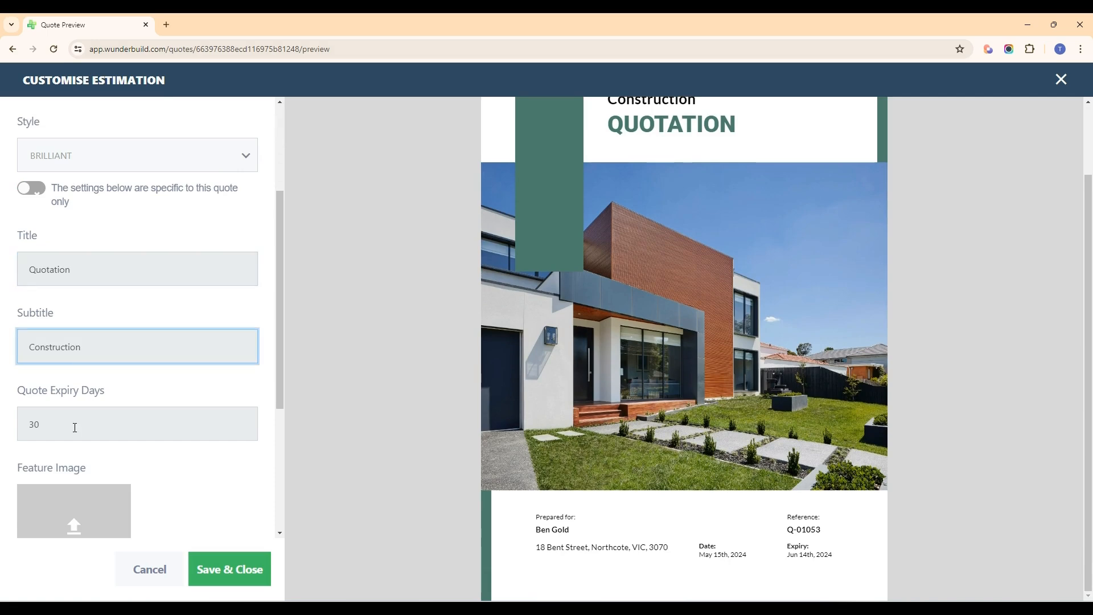
scroll(75, 427, down, 3)
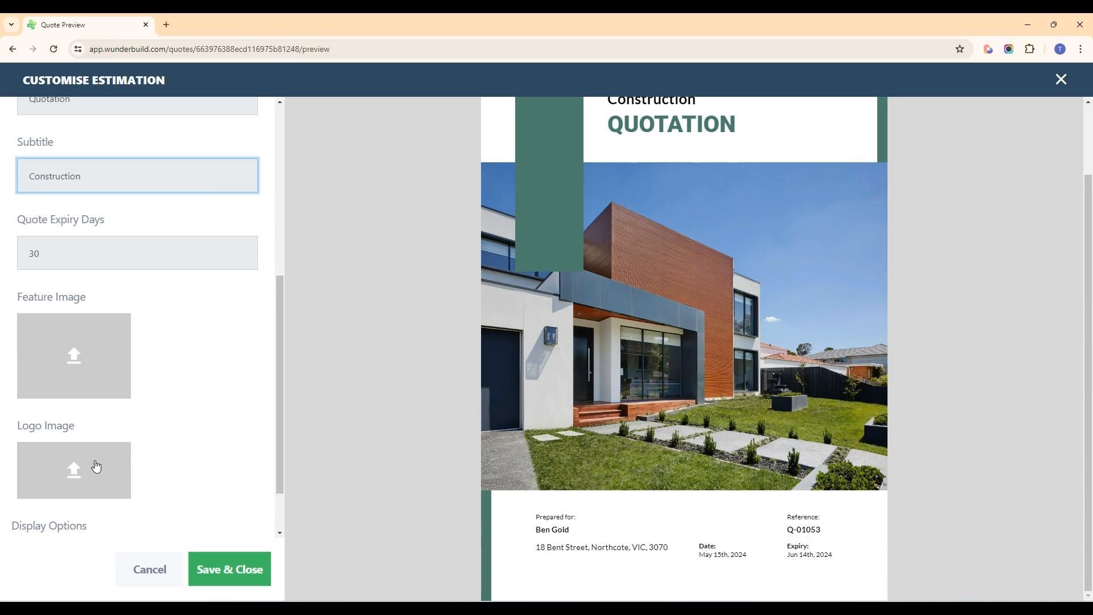
scroll(634, 438, up, 3)
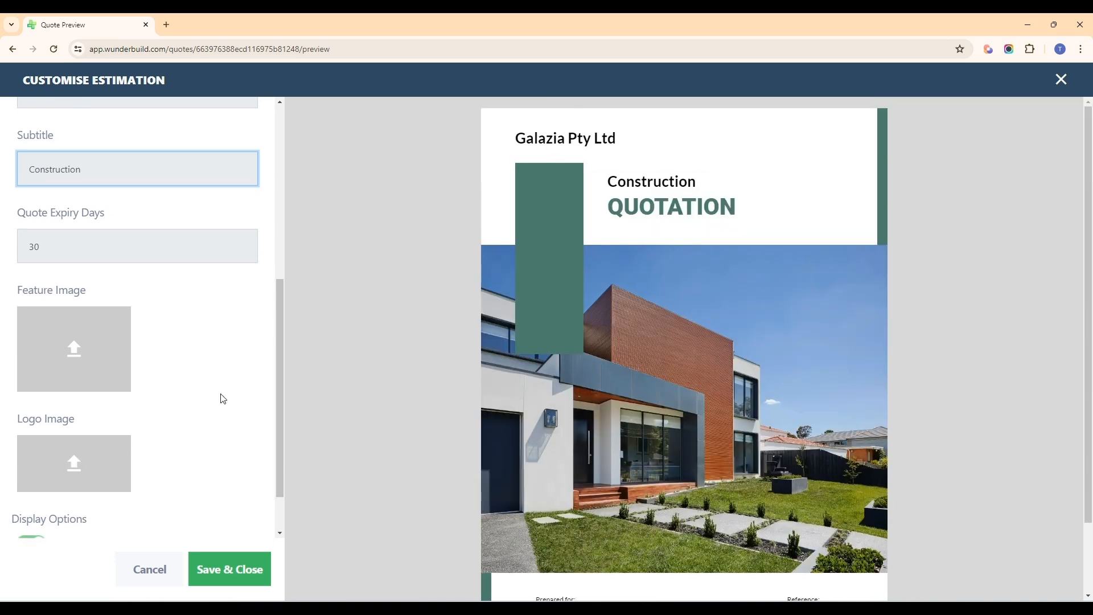
Step: Switch the customisation settings to the Footer section to view its text and page number options
scroll(211, 396, up, 6)
click(144, 229)
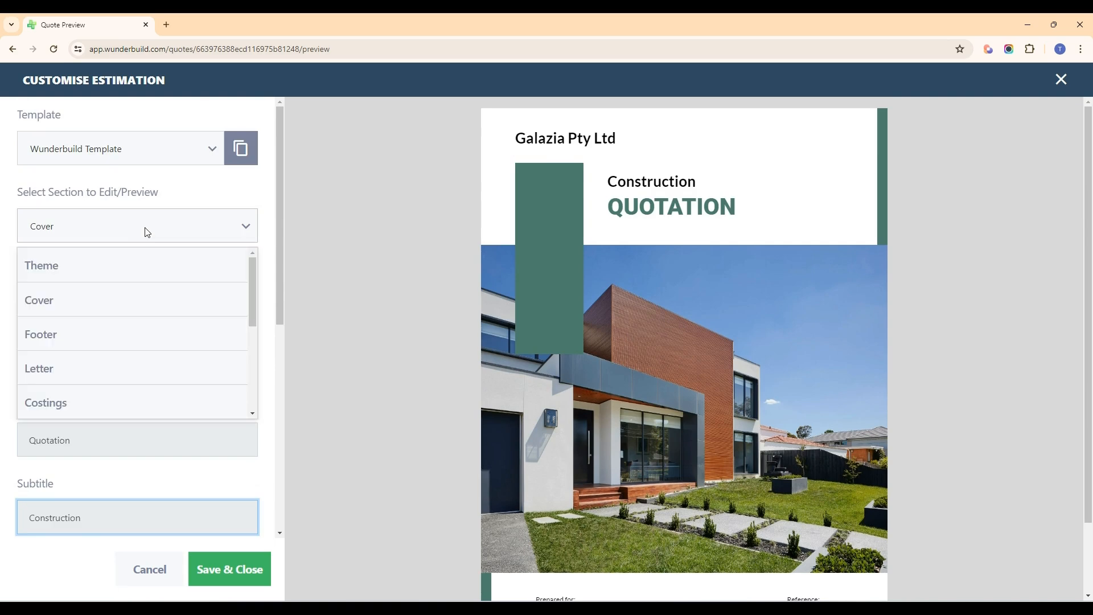
click(104, 338)
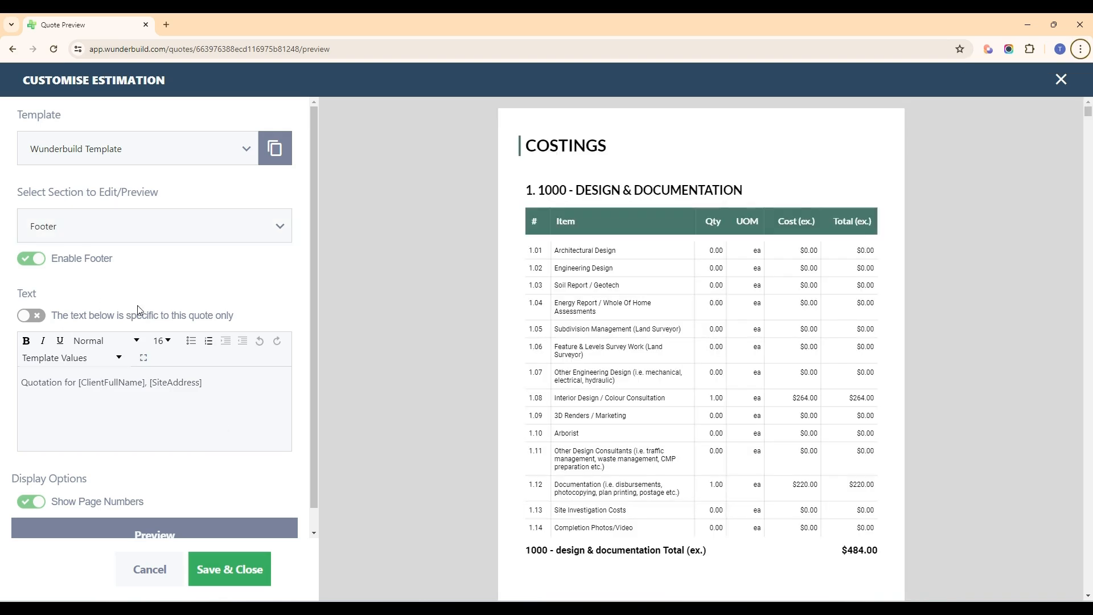
Step: Switch the customisation settings to the Letter section and view its text alongside the letter preview
click(214, 218)
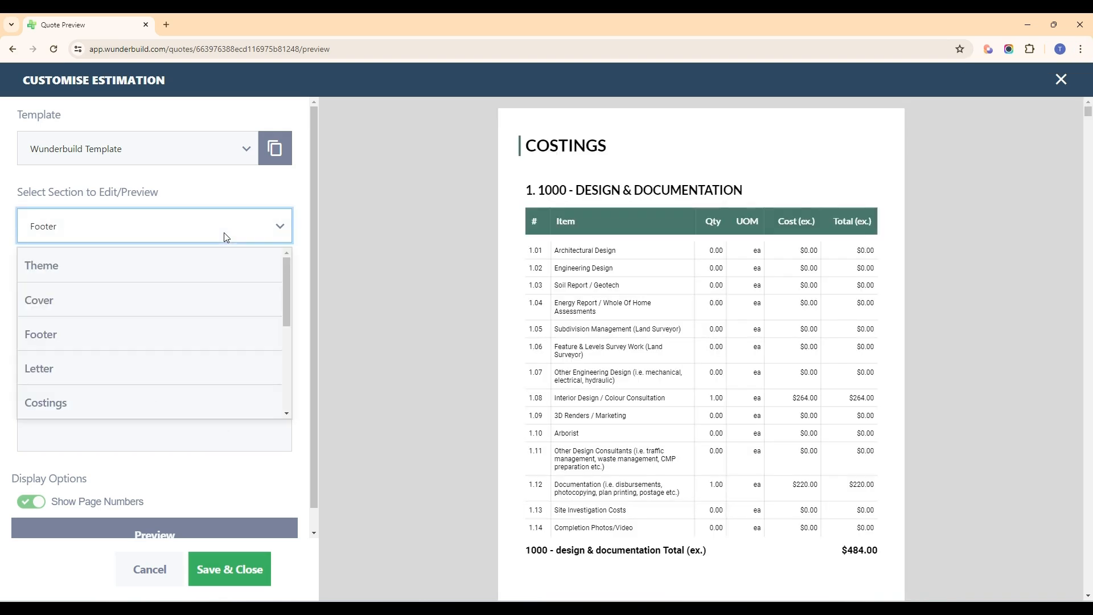
scroll(154, 310, down, 1)
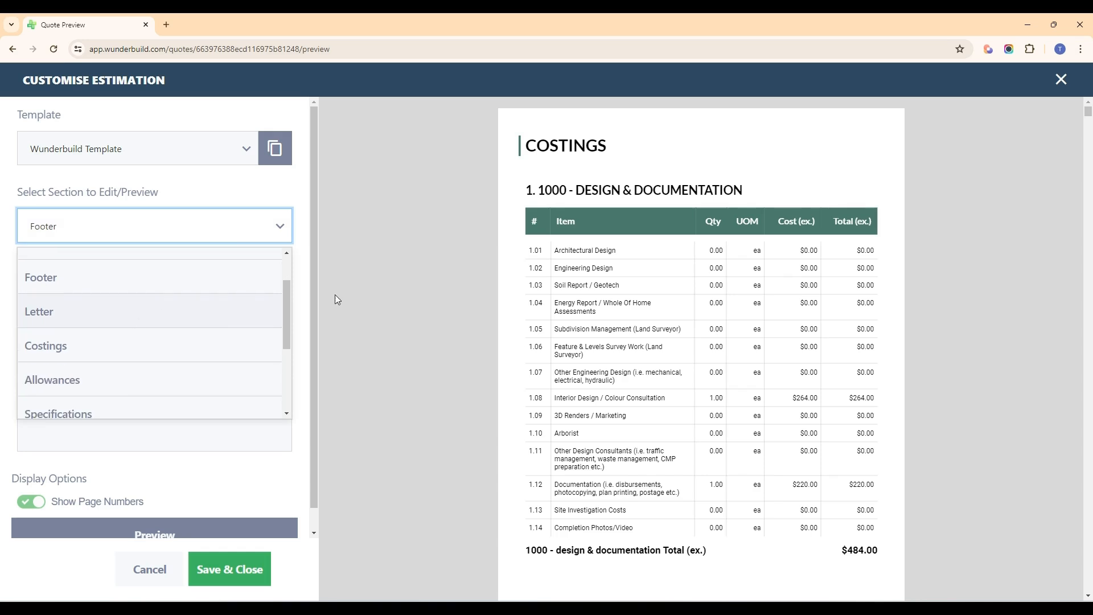
key(Return)
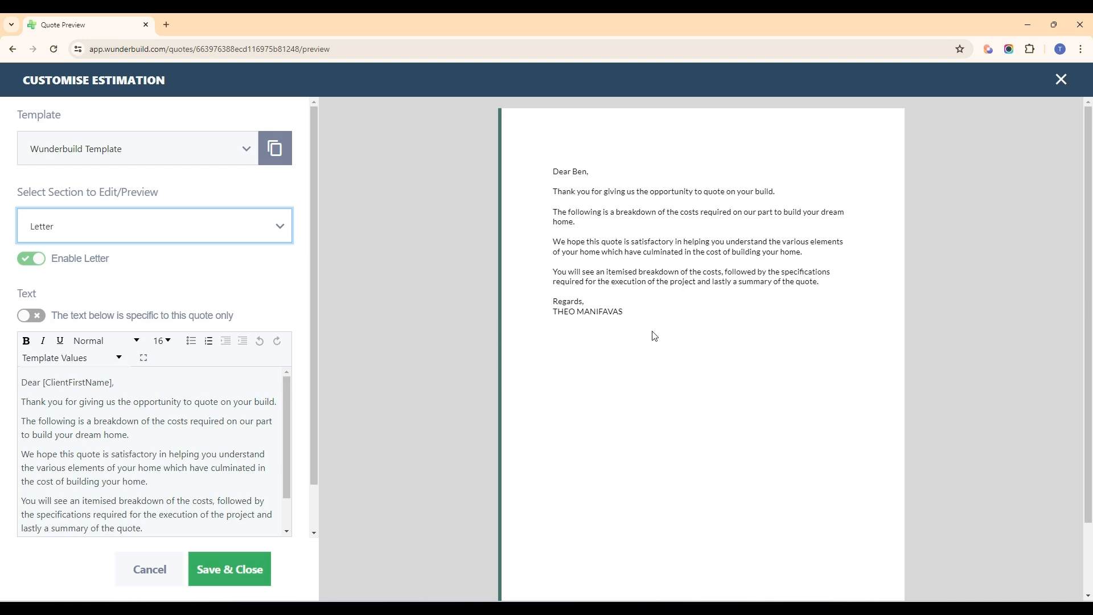
click(88, 412)
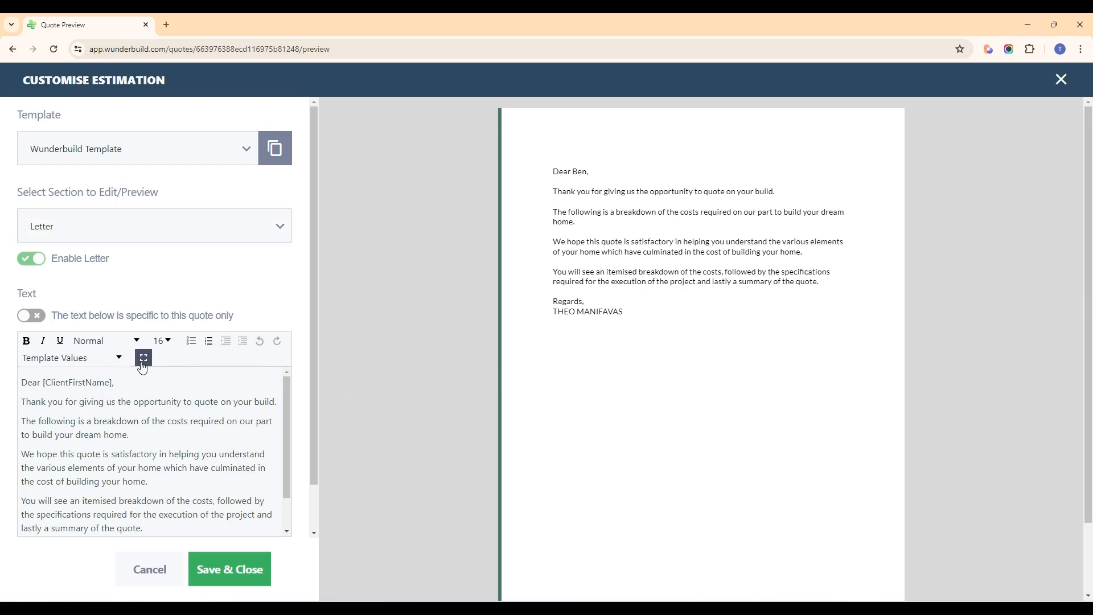
Step: Expand the letter text editor to full screen, look through the available template values, and return to the customisation settings
click(143, 358)
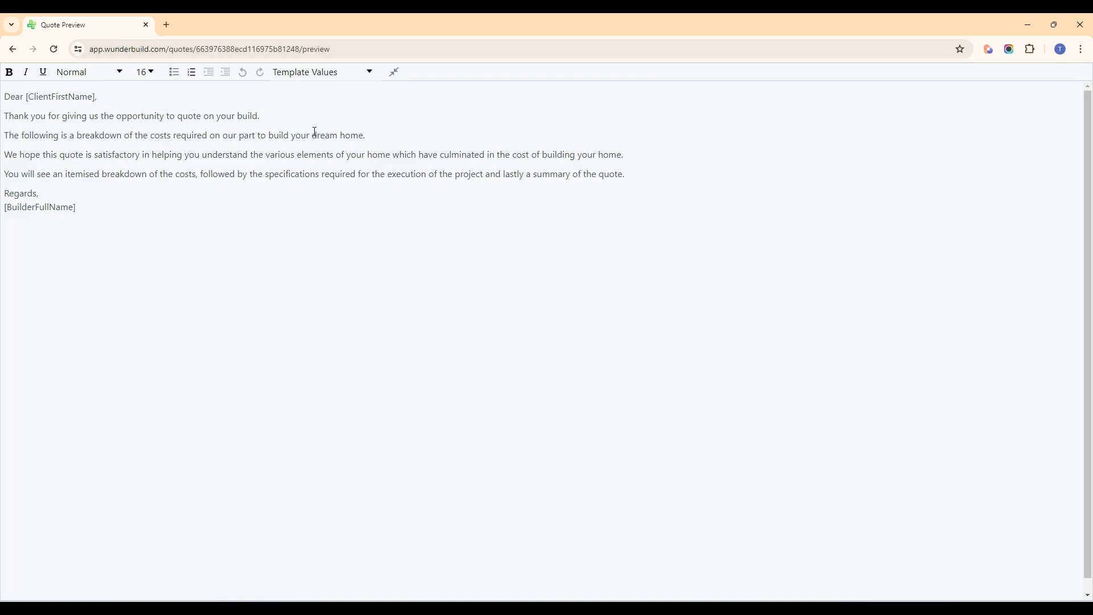
click(346, 78)
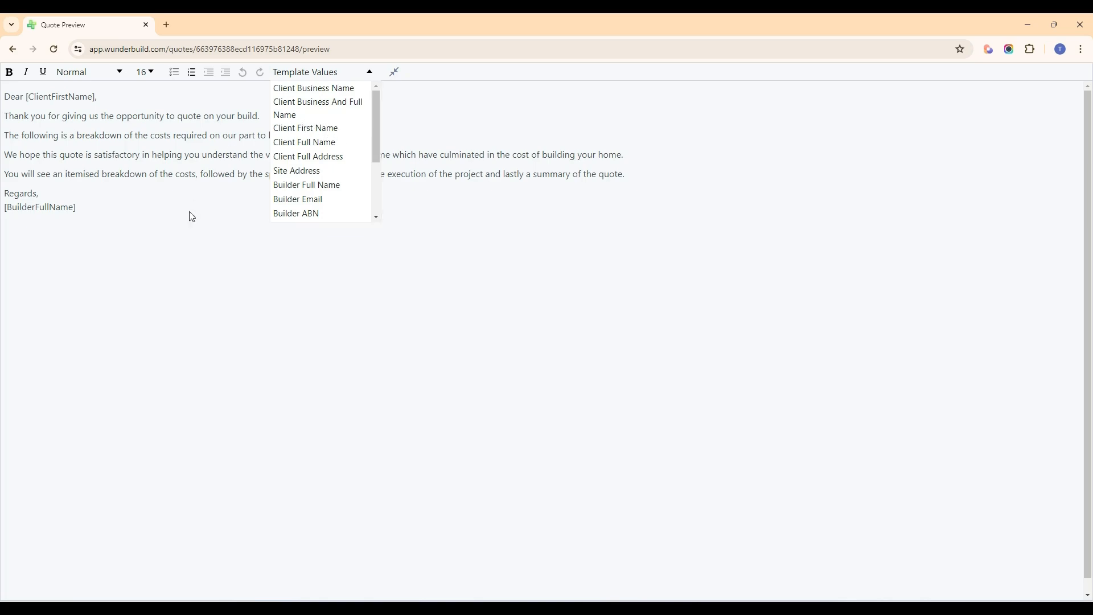
click(370, 73)
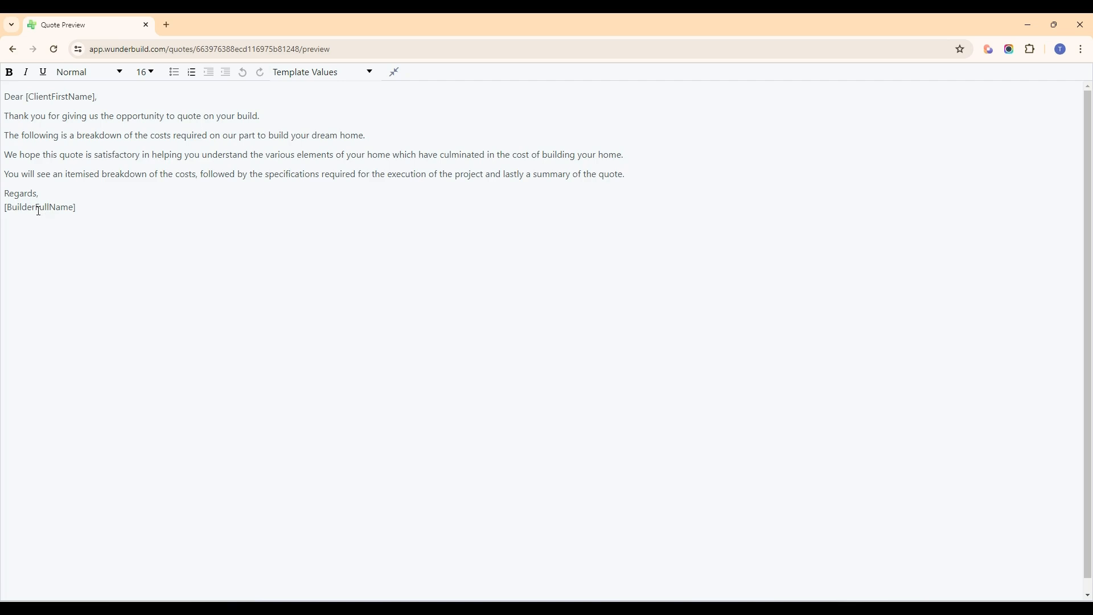
click(394, 72)
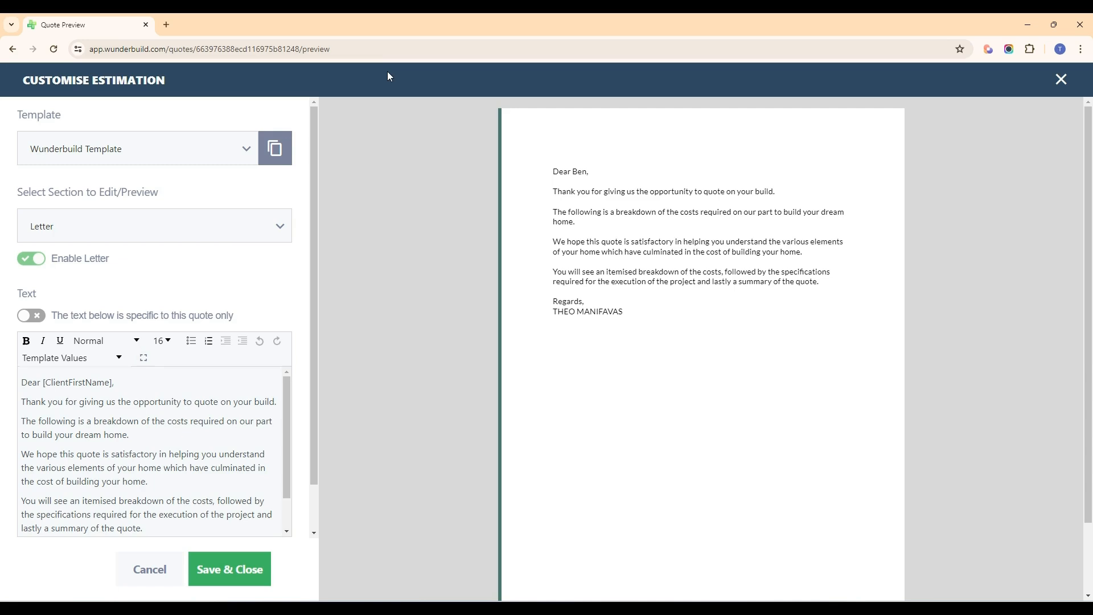
Step: Switch the customisation settings to the Costings section and examine its title, text and display options
click(130, 226)
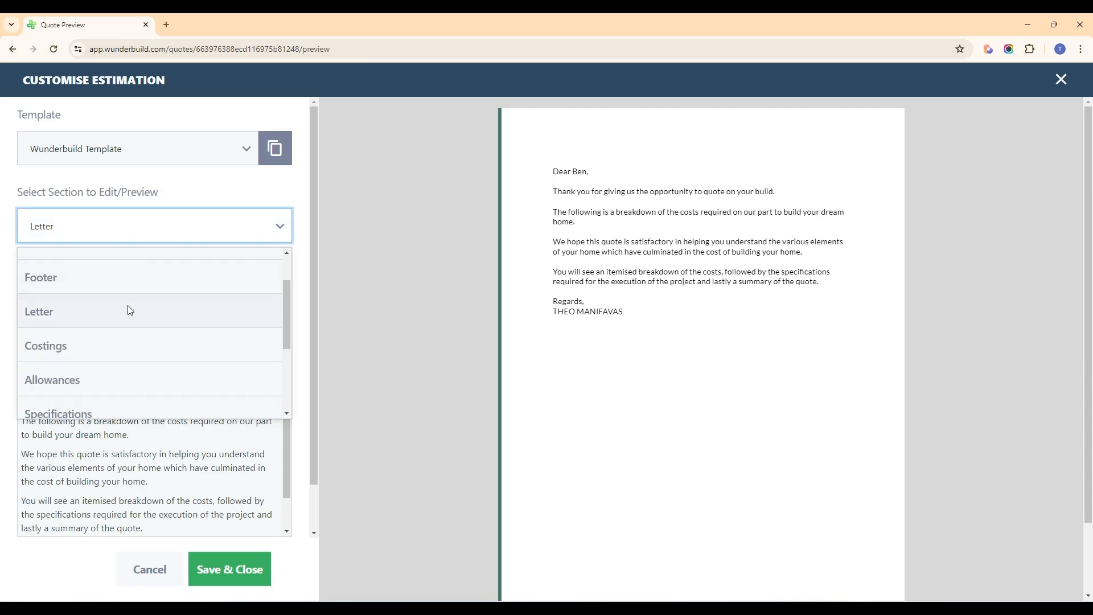
click(116, 345)
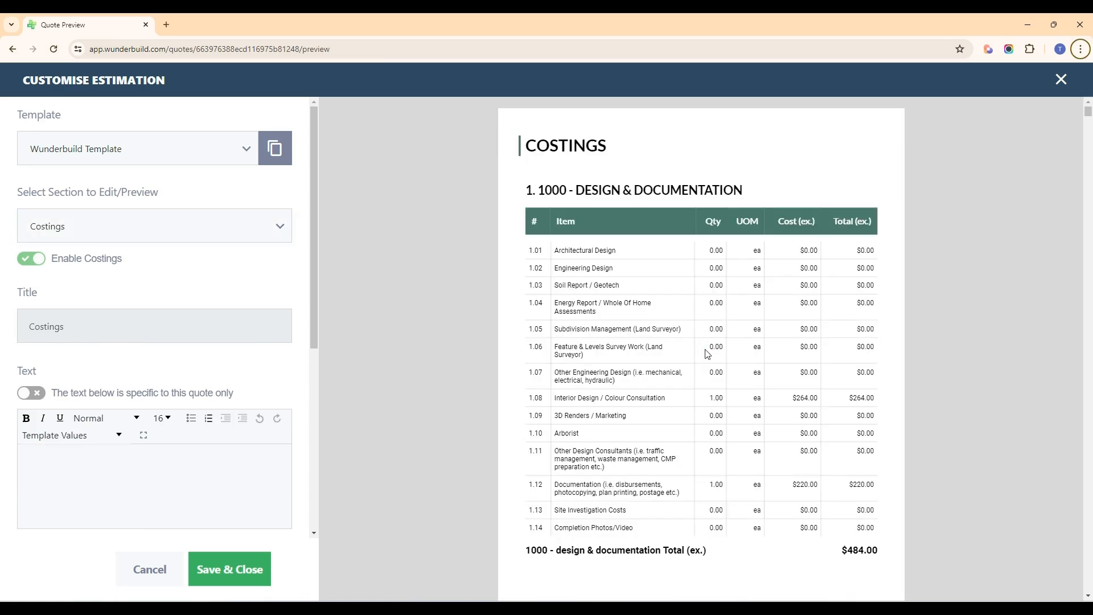
scroll(174, 359, down, 4)
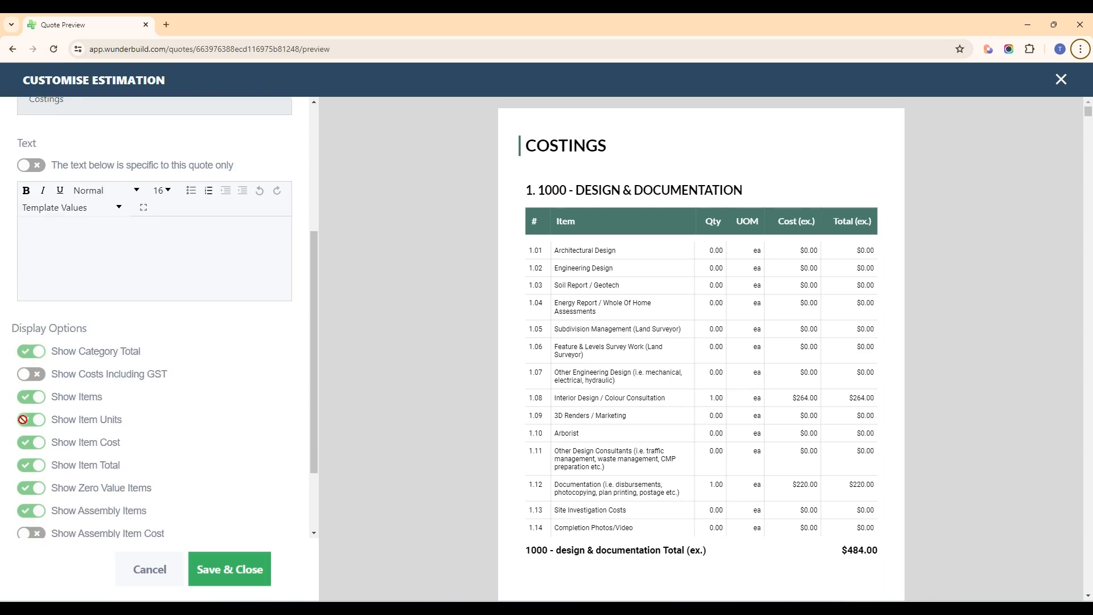
scroll(26, 373, down, 1)
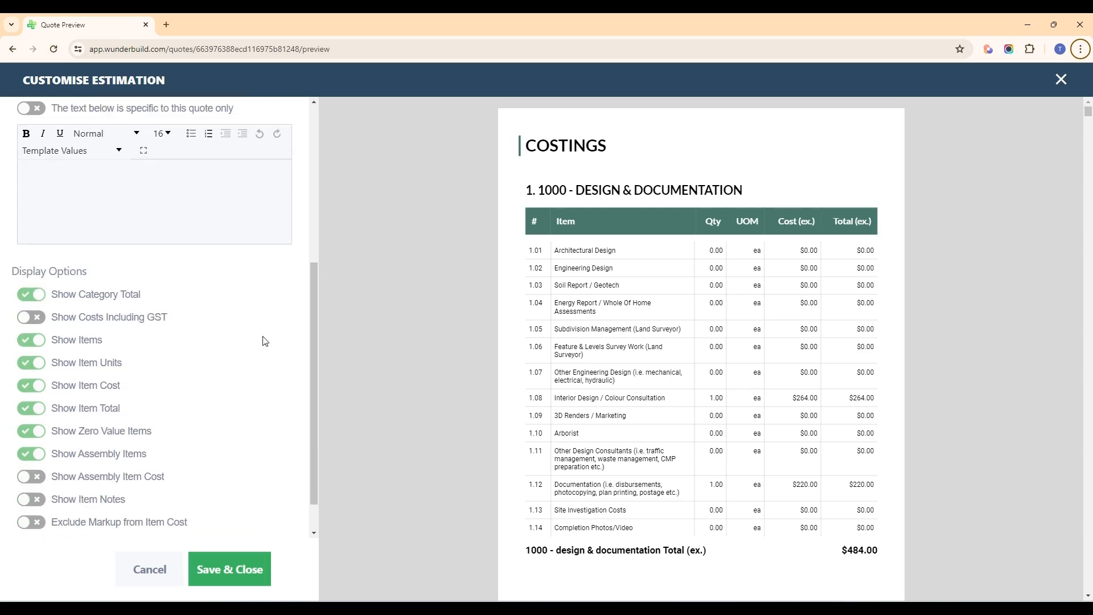
scroll(63, 370, down, 1)
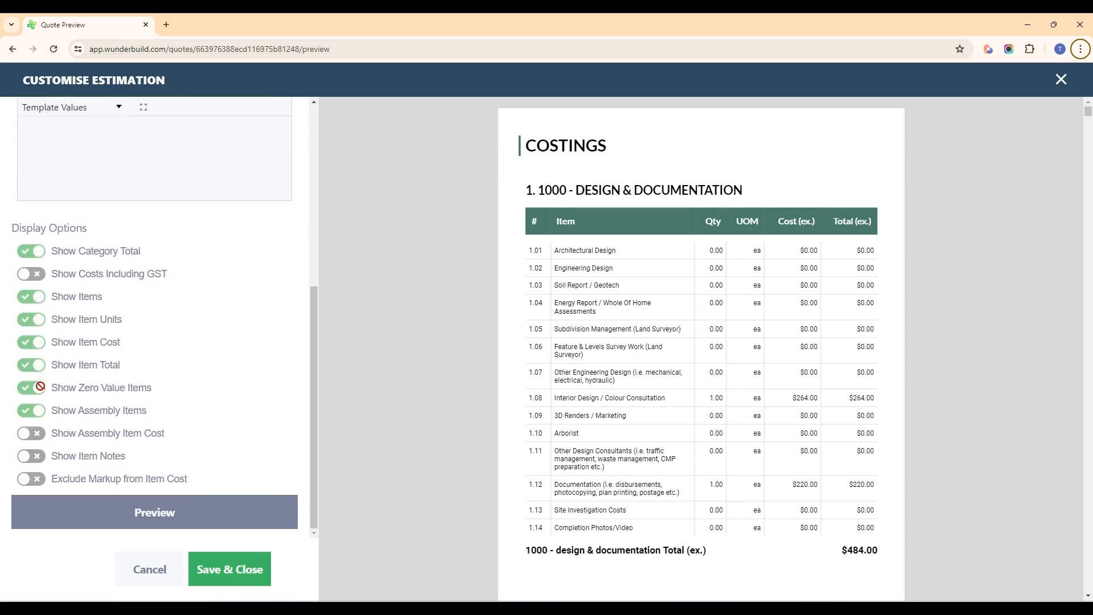
scroll(61, 406, up, 3)
scroll(61, 406, up, 2)
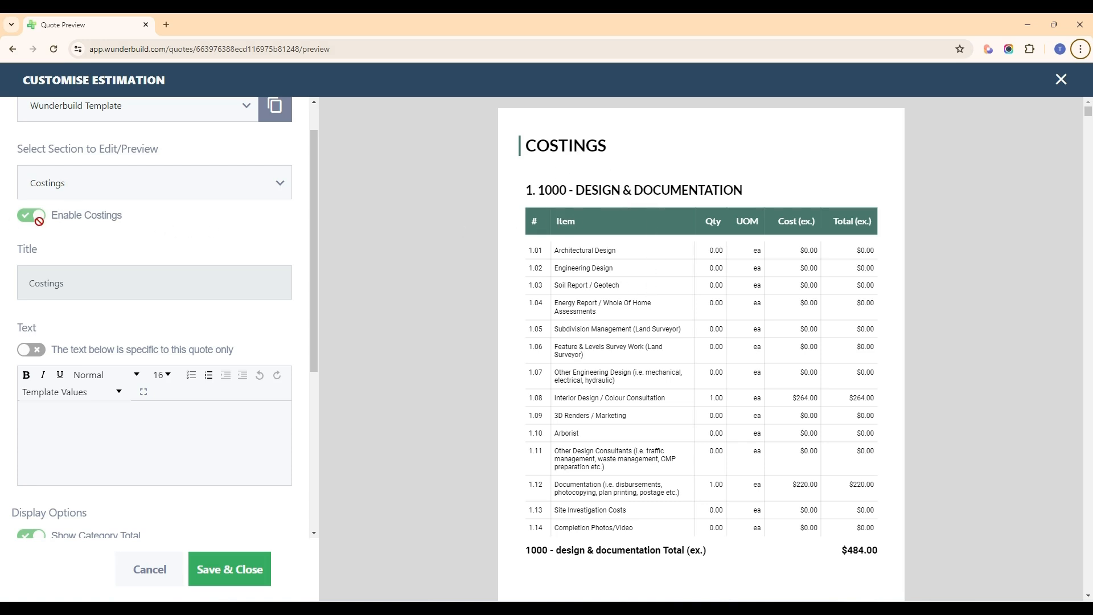
scroll(179, 306, down, 3)
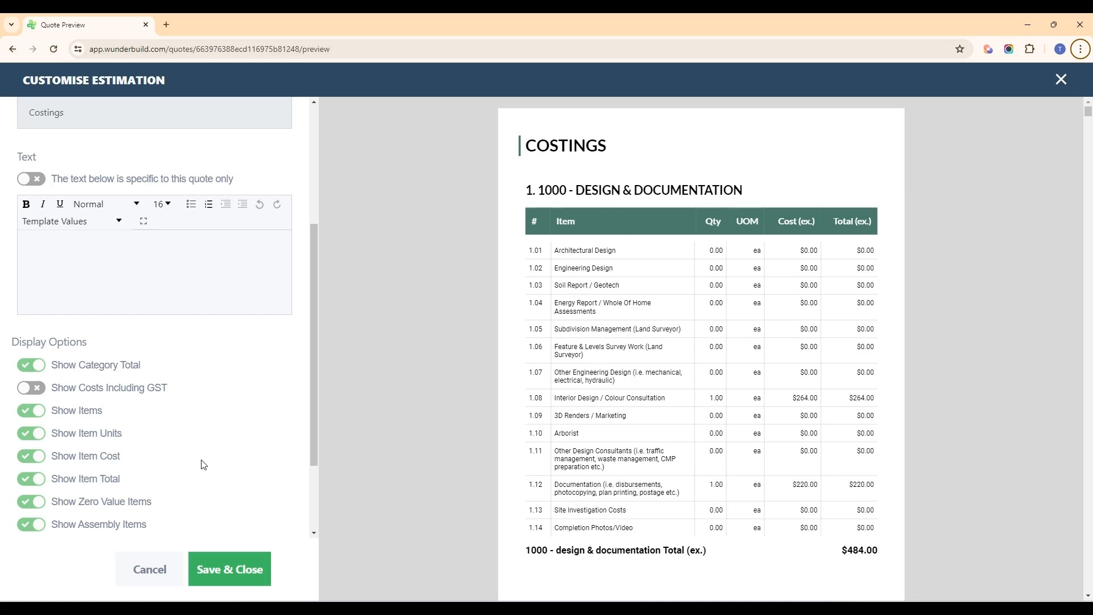
scroll(82, 427, down, 1)
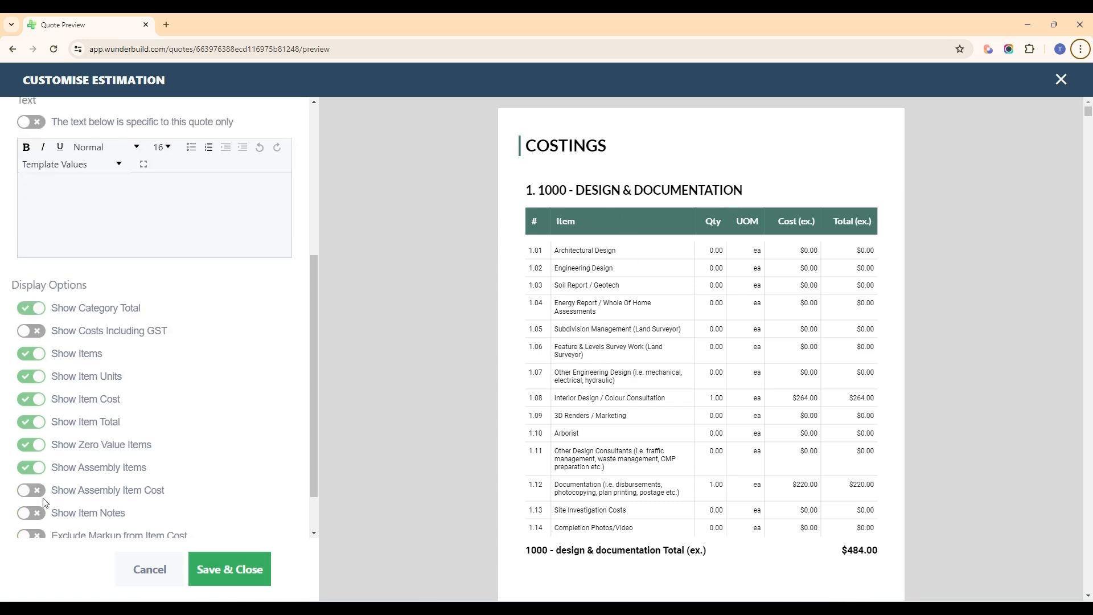
scroll(45, 502, down, 1)
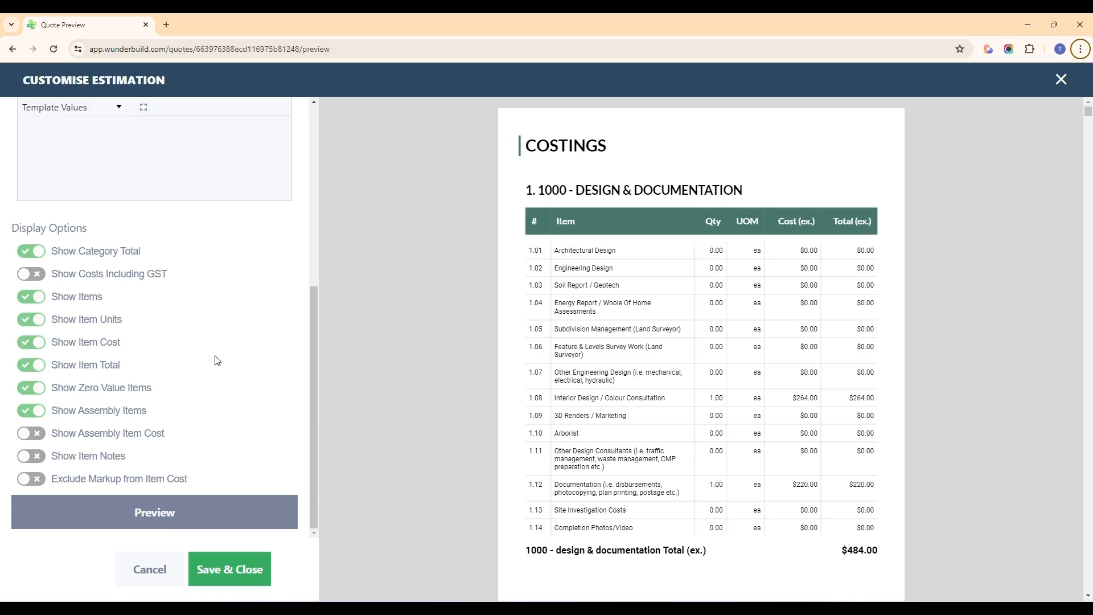
scroll(700, 407, down, 3)
scroll(597, 405, up, 3)
scroll(54, 324, up, 6)
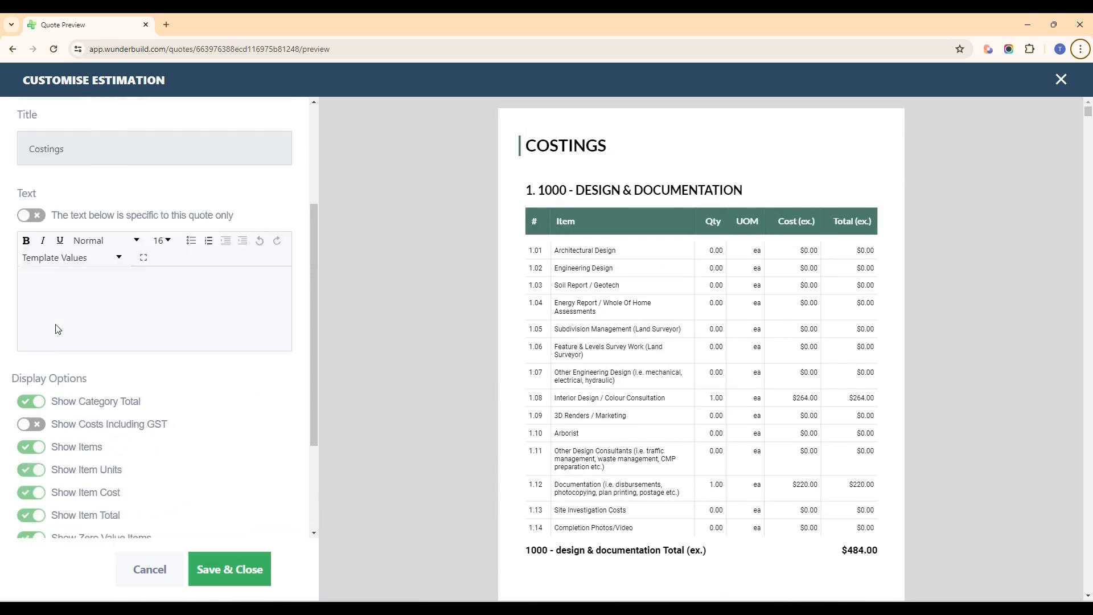
Step: Switch the customisation settings to the Allowances section and examine its preview and display options
click(159, 228)
scroll(114, 341, down, 2)
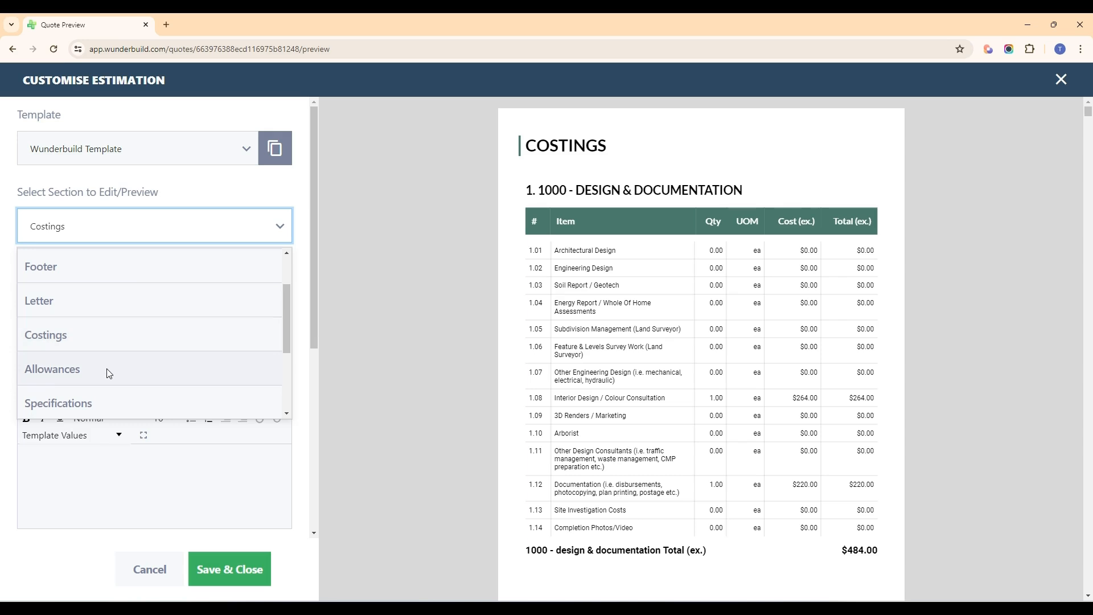
click(107, 369)
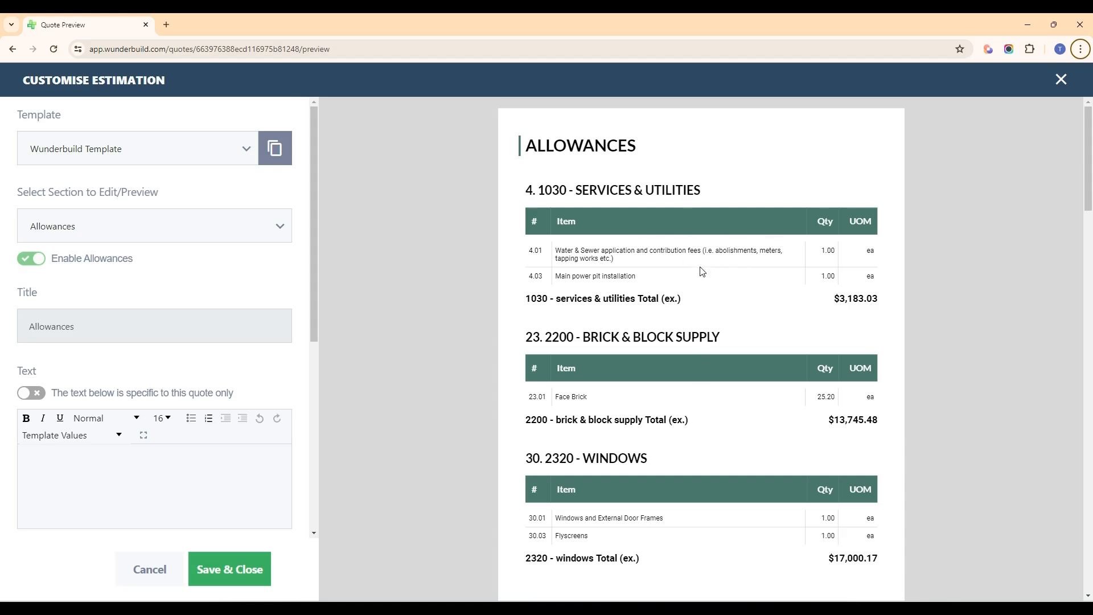
scroll(710, 412, down, 3)
scroll(208, 317, down, 2)
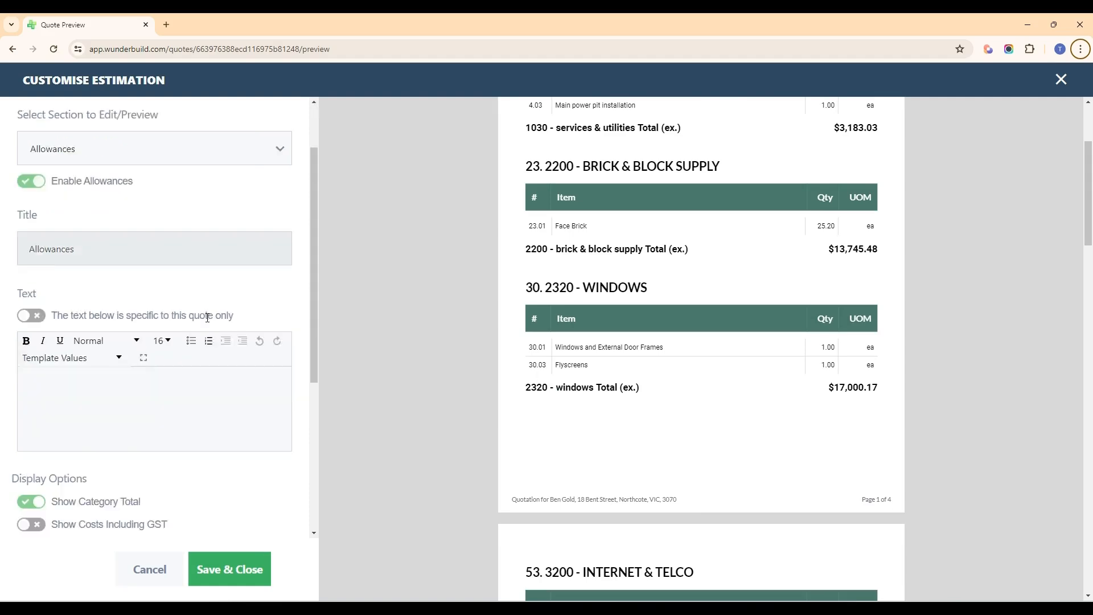
scroll(208, 317, down, 3)
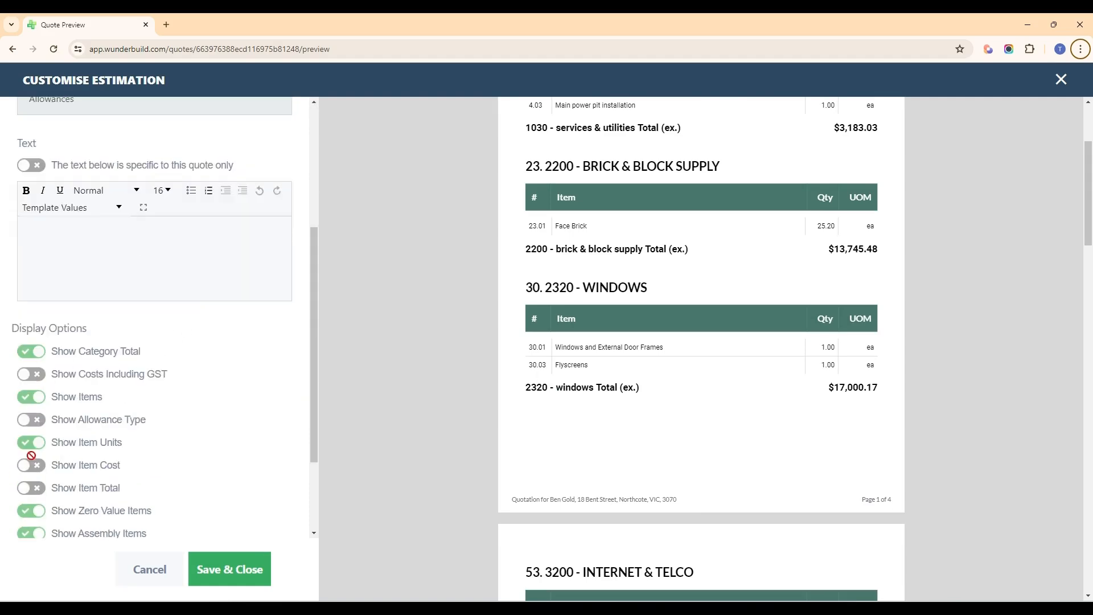
scroll(49, 393, down, 3)
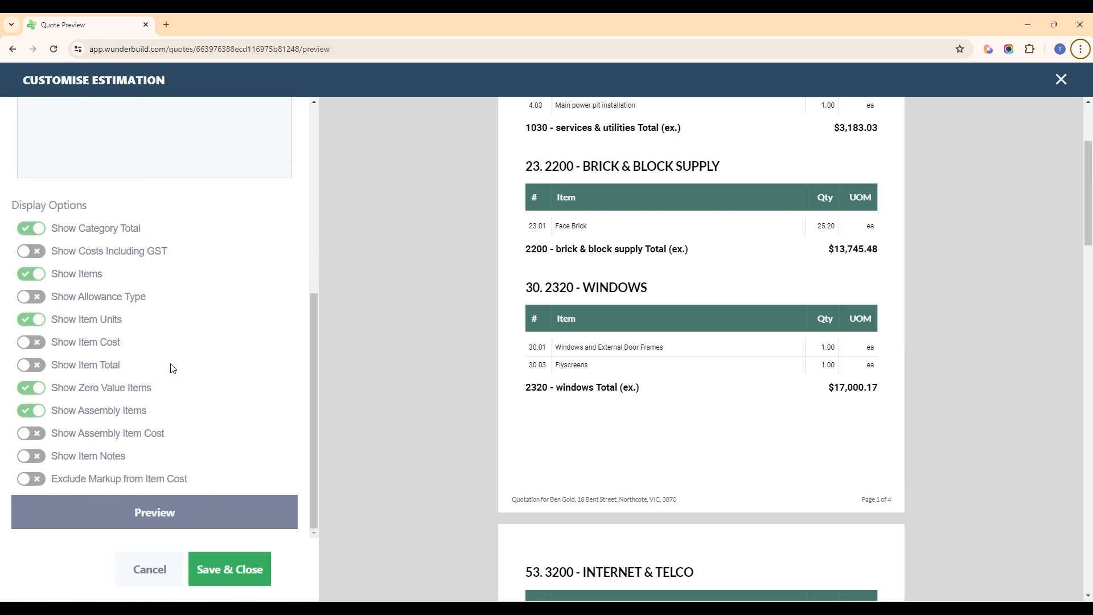
Step: Switch the customisation settings to the Specifications section and show its preview
scroll(174, 367, up, 6)
click(181, 230)
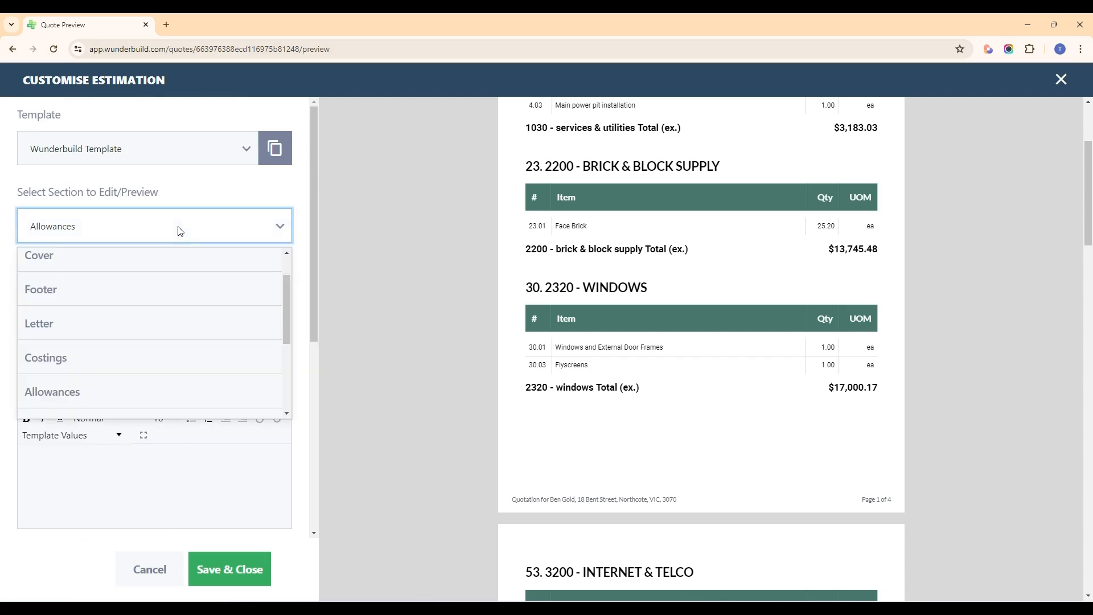
scroll(168, 294, down, 3)
click(113, 315)
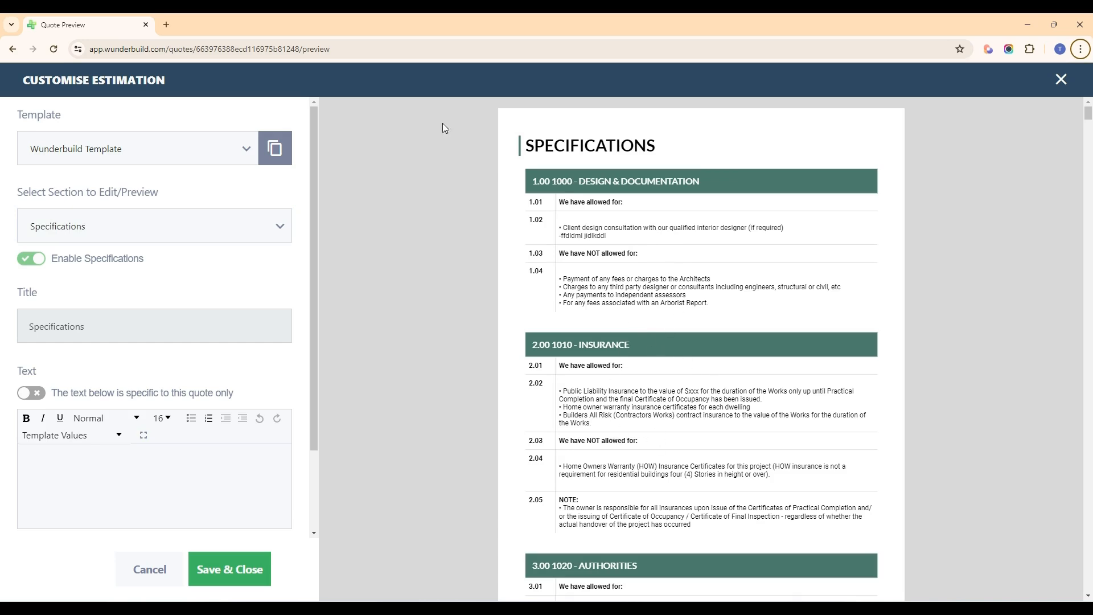
Step: Duplicate the quote preview in a new browser tab, open the estimation's Specifications page there and look through its categories
right_click(107, 24)
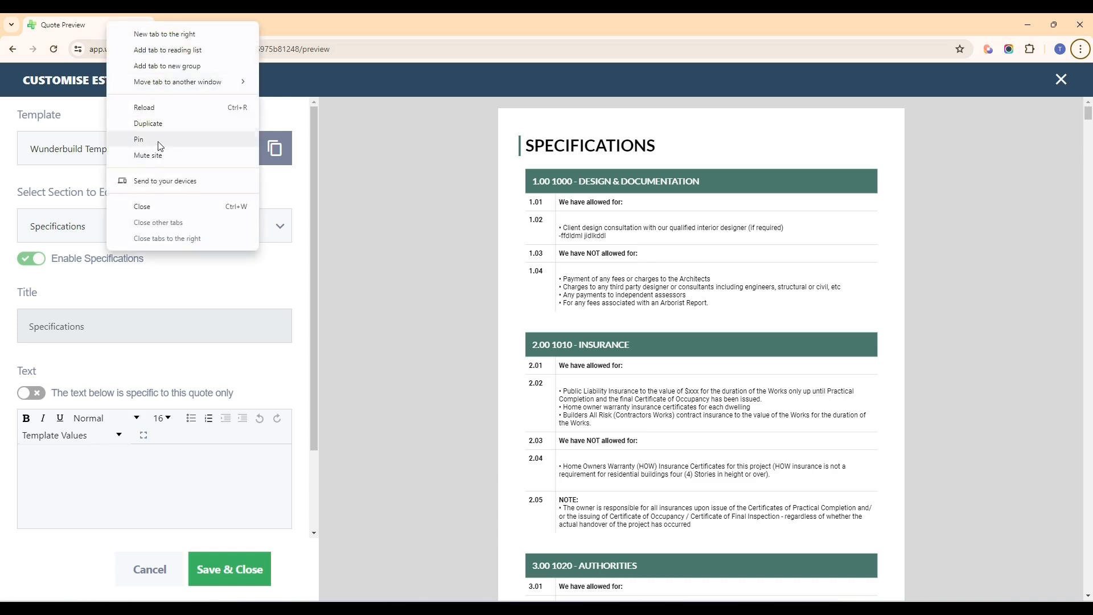
click(168, 132)
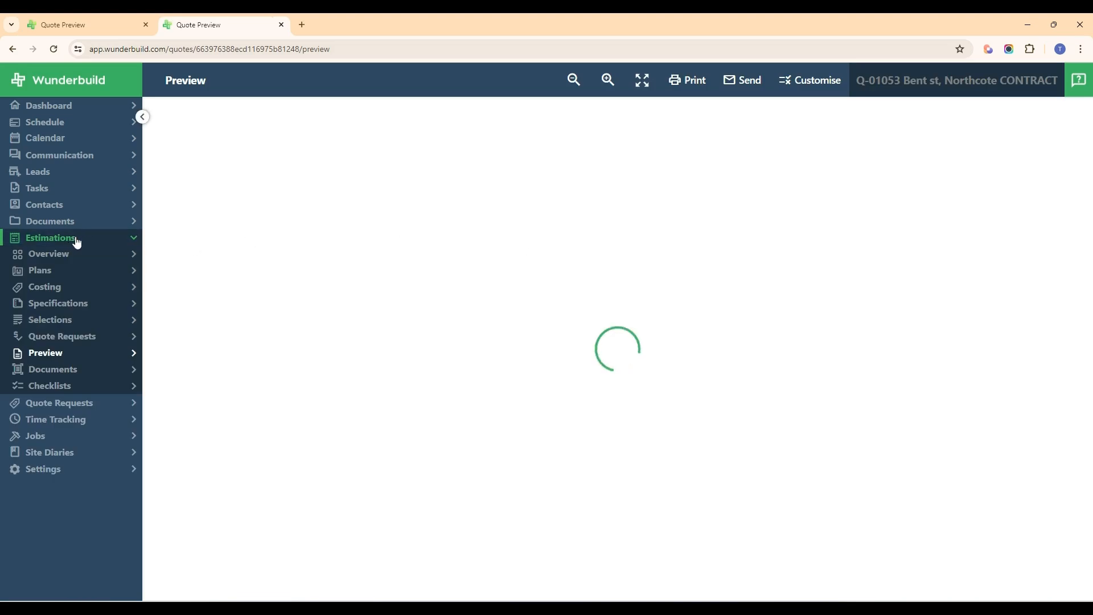
click(88, 308)
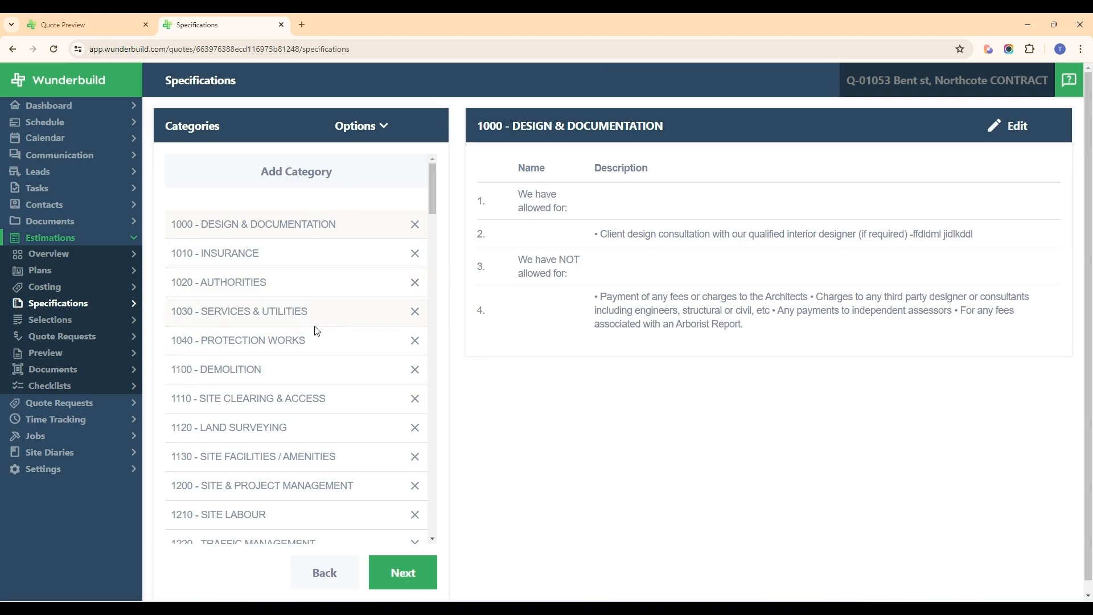
scroll(312, 333, down, 5)
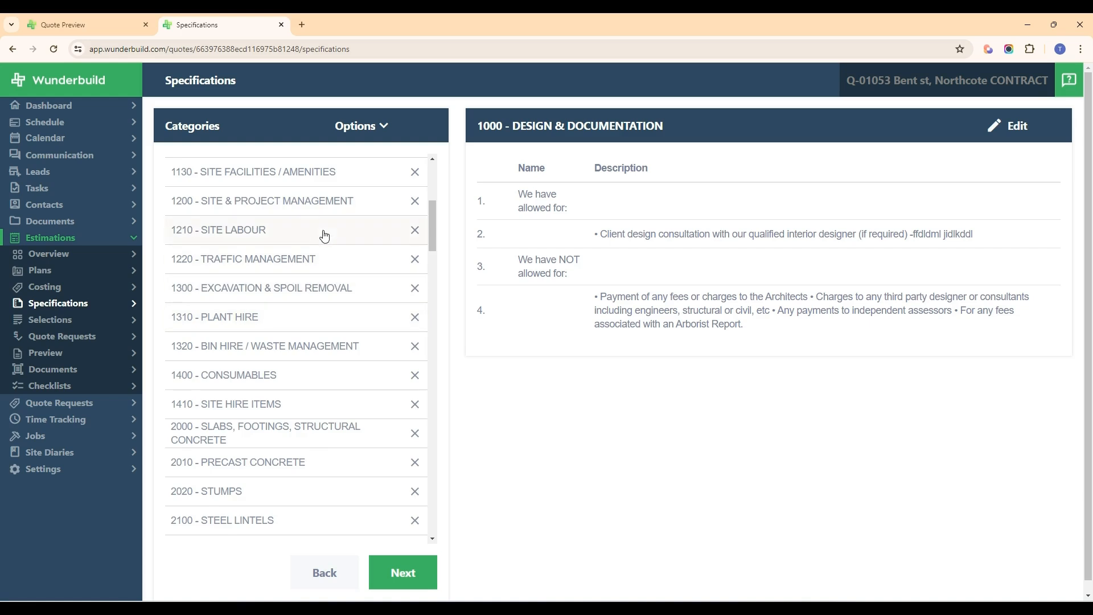
Step: Browse the specification categories and show the items of 2210 - BRICK HARDWARE & MATERIALS
scroll(324, 234, up, 4)
scroll(313, 308, up, 1)
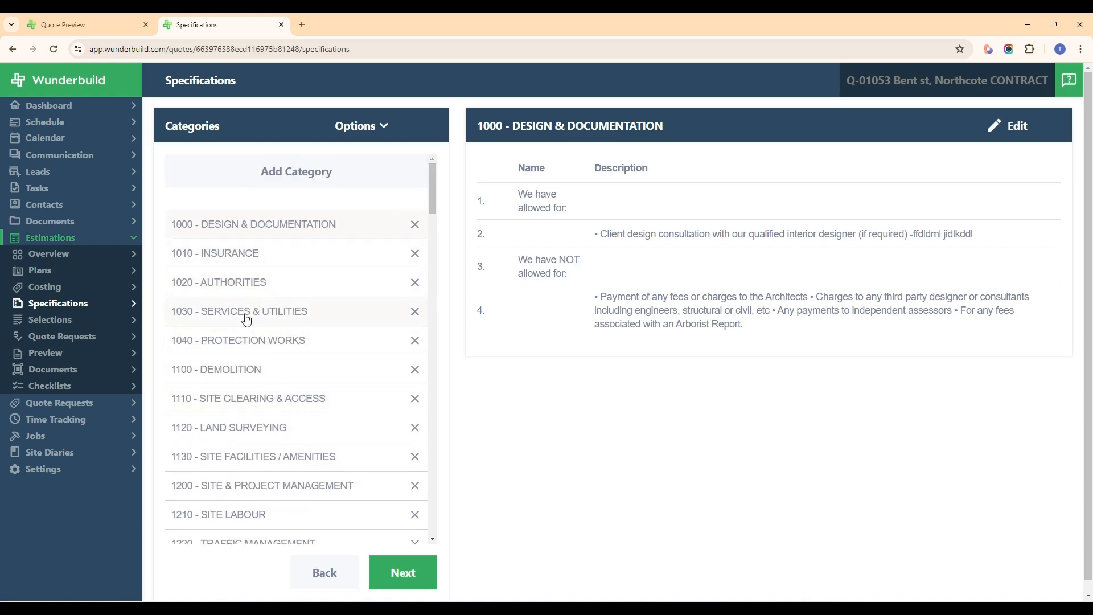
scroll(256, 341, down, 8)
click(257, 371)
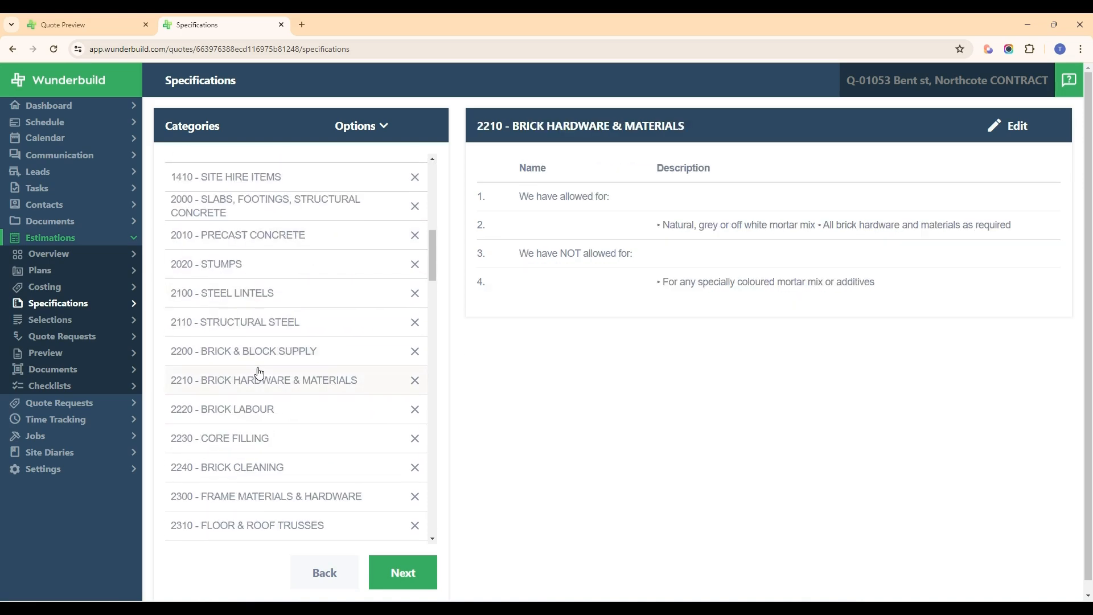
scroll(256, 371, up, 8)
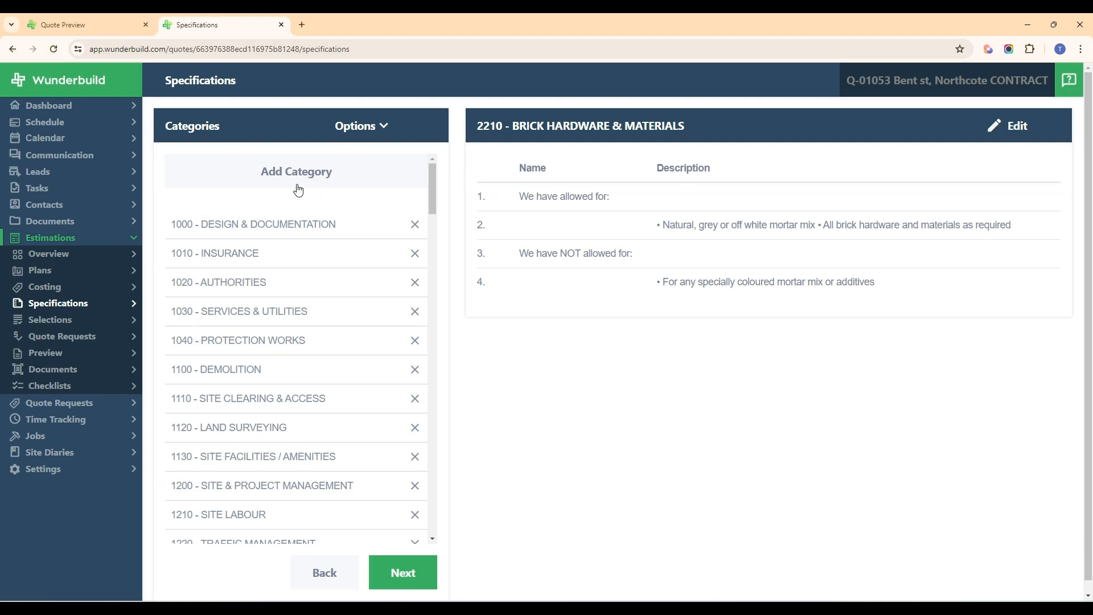
Step: Duplicate the Specifications page in a new browser tab and open the Specification Templates list from the settings there
right_click(237, 32)
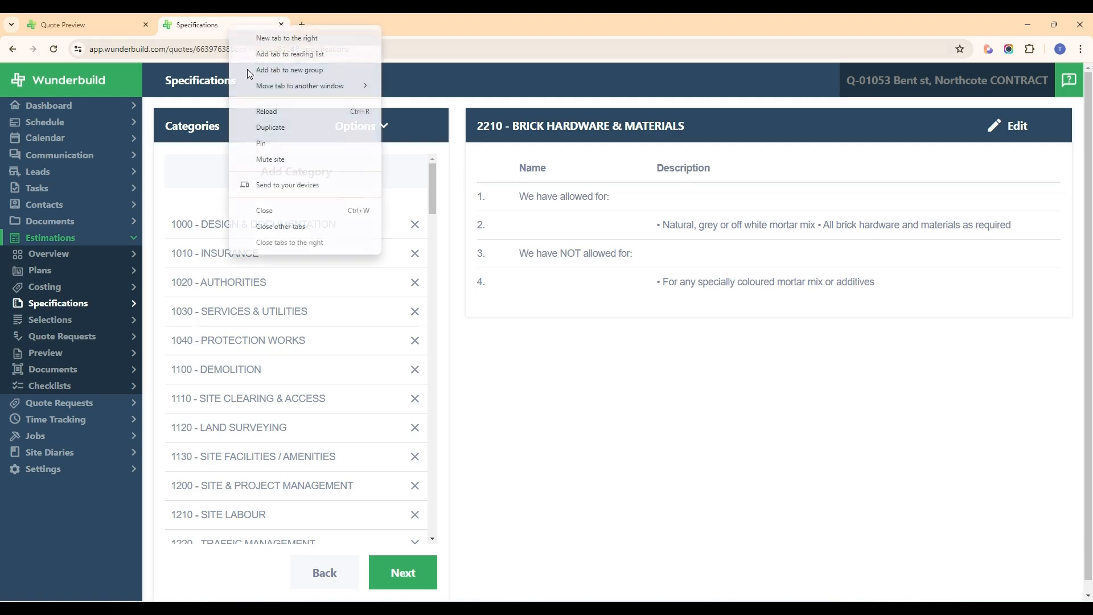
click(271, 124)
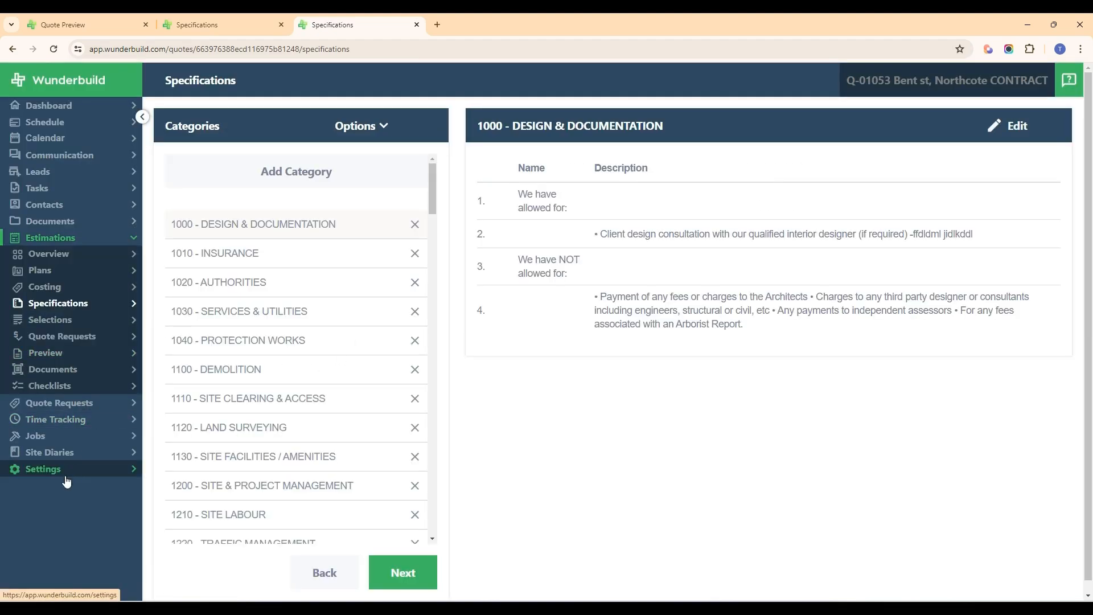
click(63, 469)
click(57, 469)
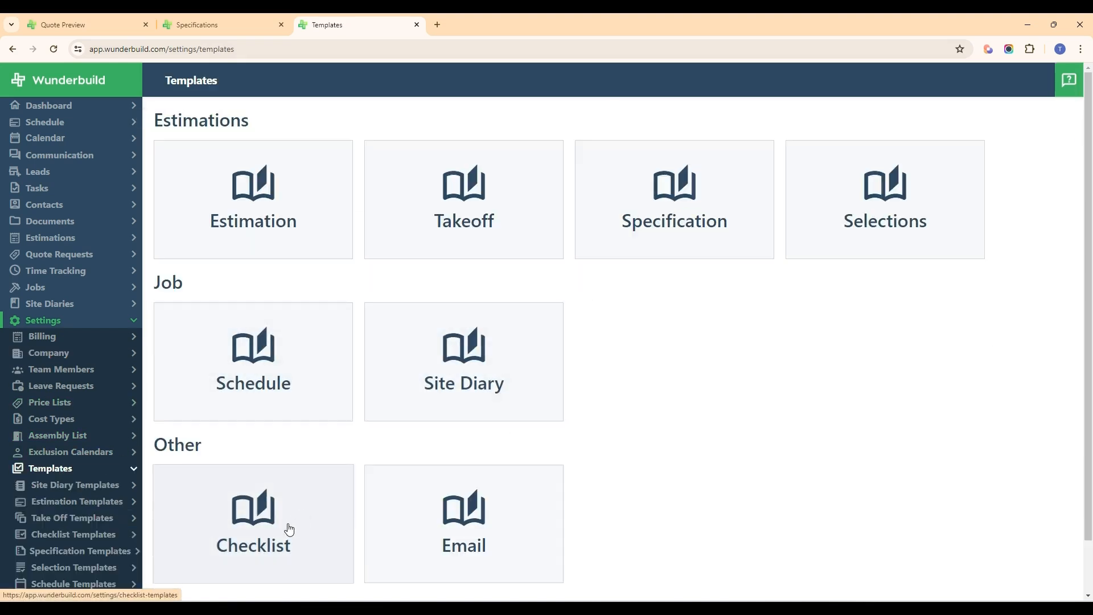
click(655, 215)
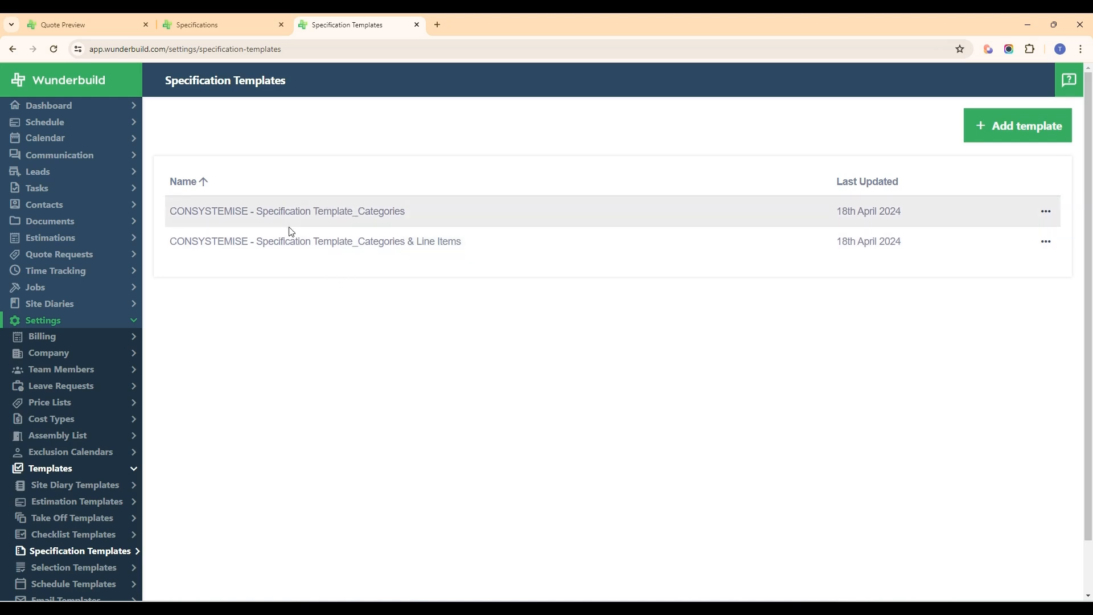
Step: Return to the estimation's Specifications page and examine the category options for importing from costing and saving or importing templates
key(ctrl+shift+Tab)
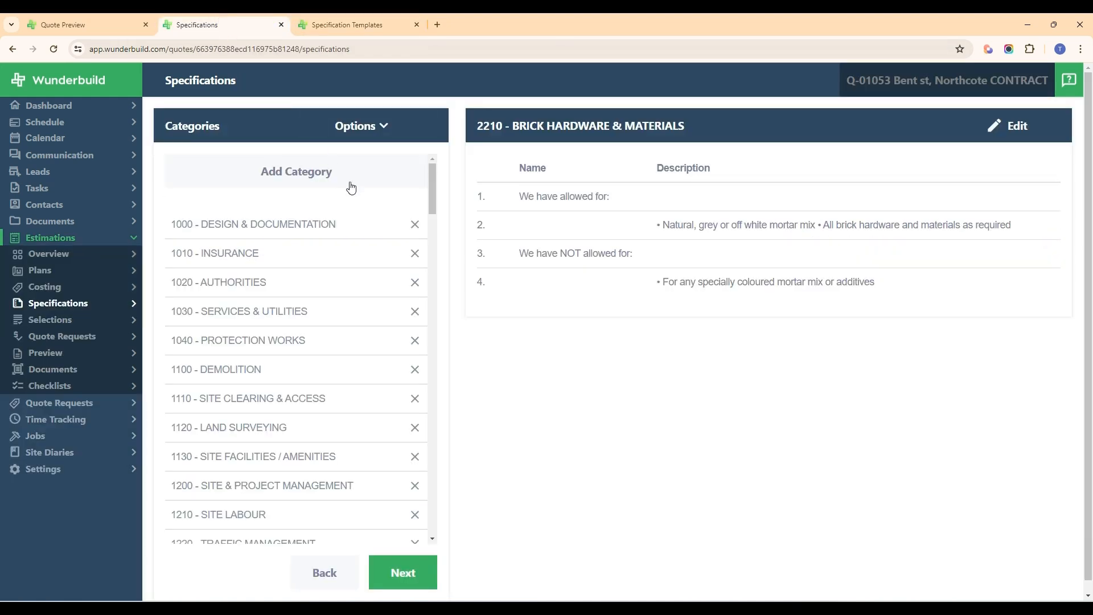
click(371, 127)
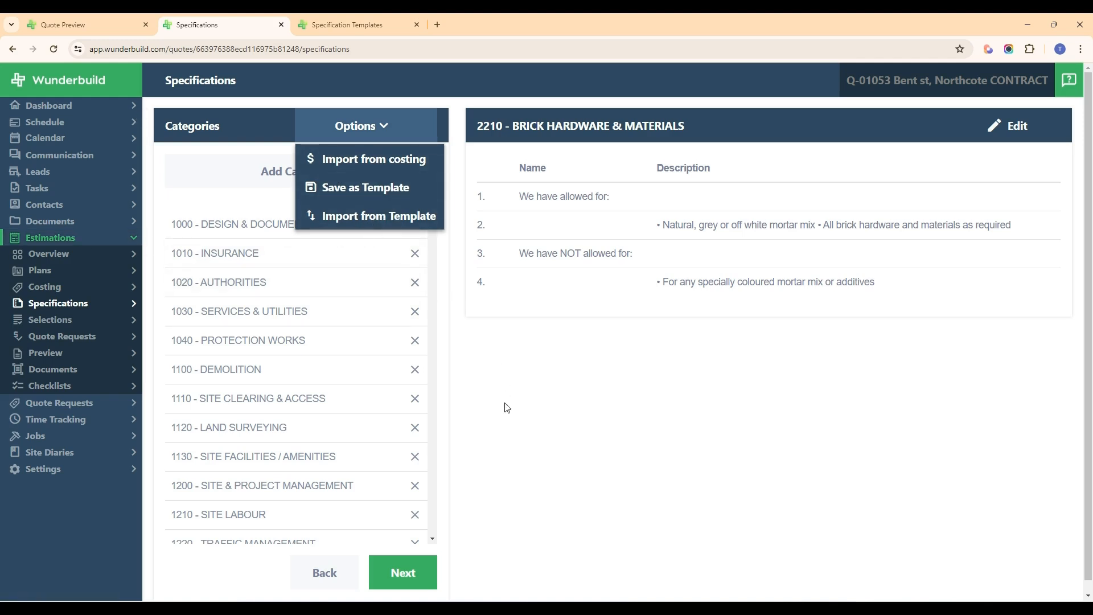
click(571, 444)
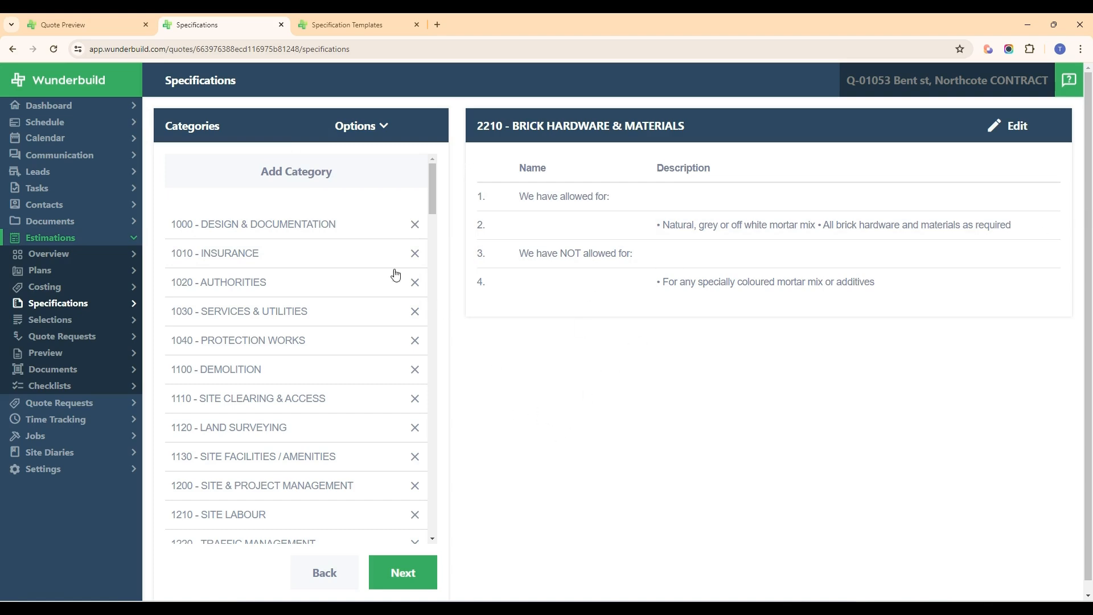
Step: Start a new specification category named "test category", go to its first item's name, and close the form without creating it
click(295, 179)
click(102, 160)
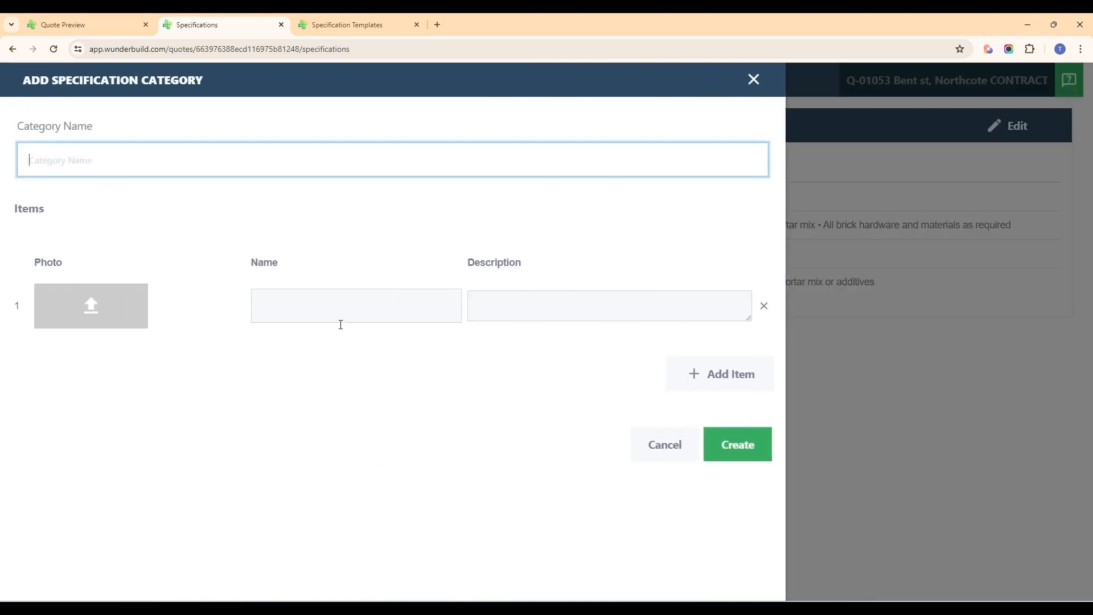
text(test category)
click(367, 349)
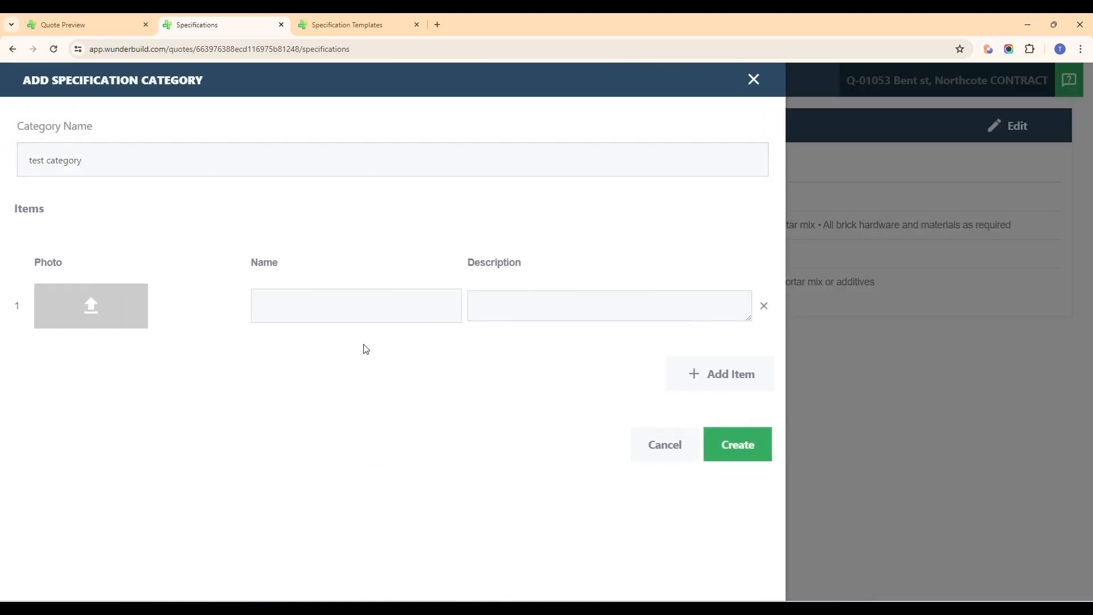
click(350, 319)
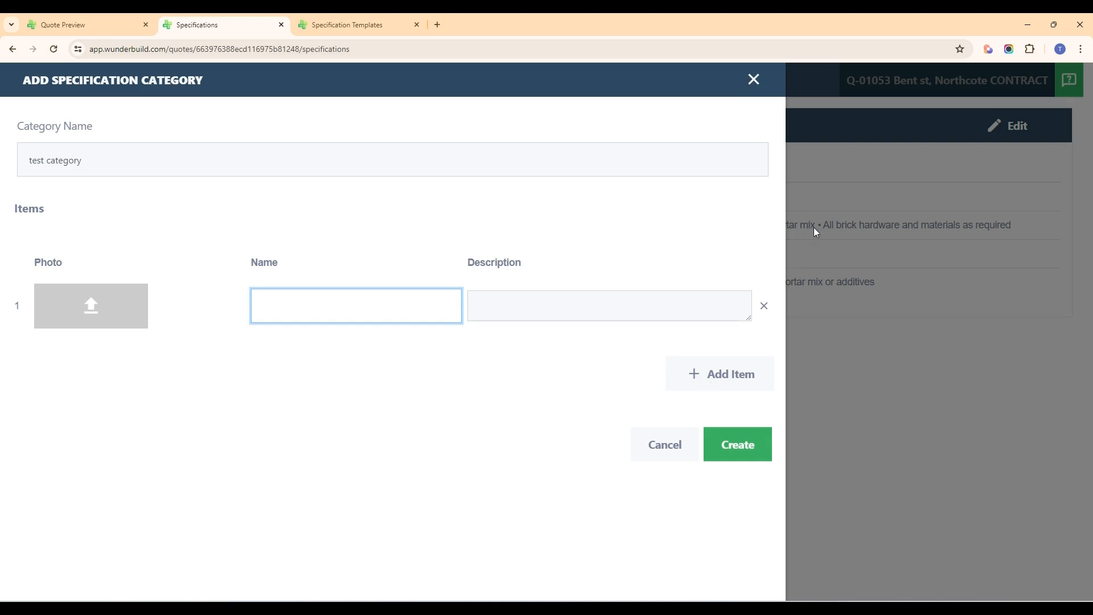
click(754, 80)
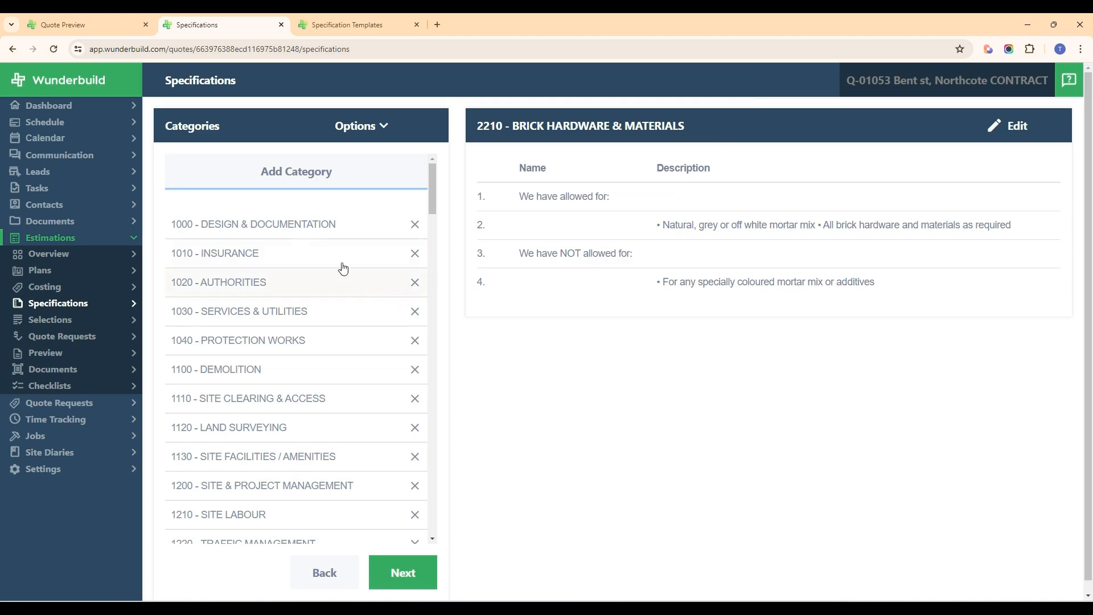
Step: Return to the quote preview and examine the Specifications section's preview and display options, checking back against the Specifications page
click(102, 21)
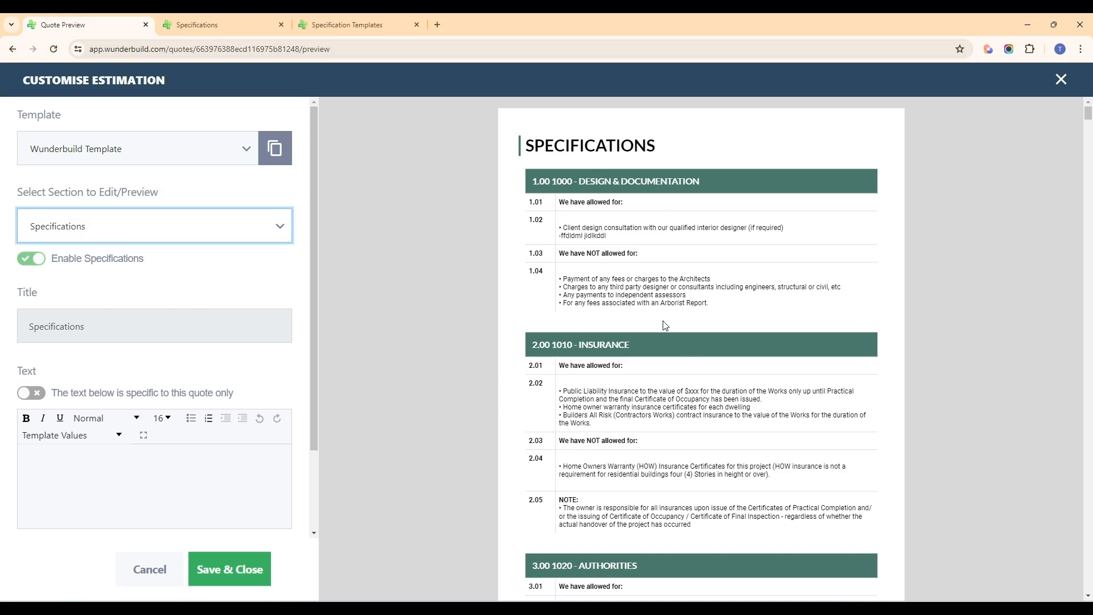
scroll(658, 296, down, 1)
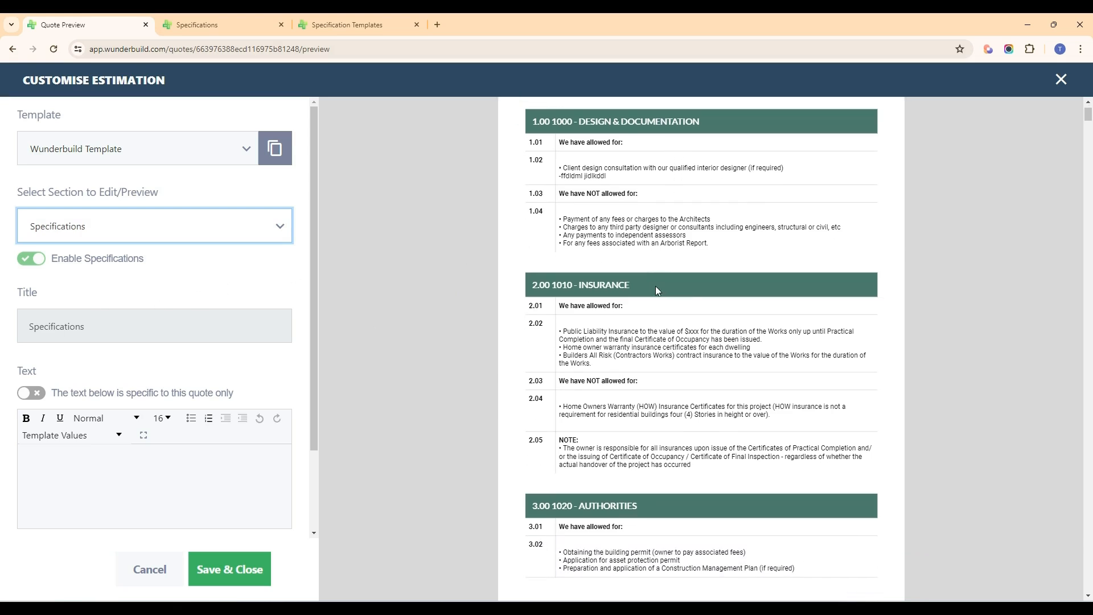
scroll(654, 286, down, 2)
scroll(134, 396, down, 2)
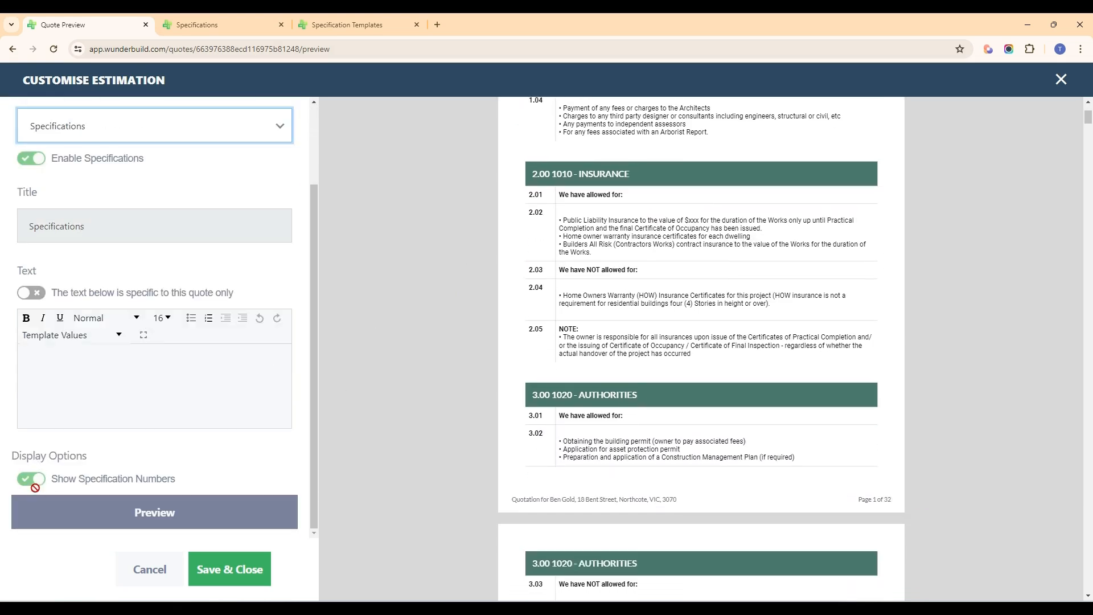
scroll(652, 380, up, 3)
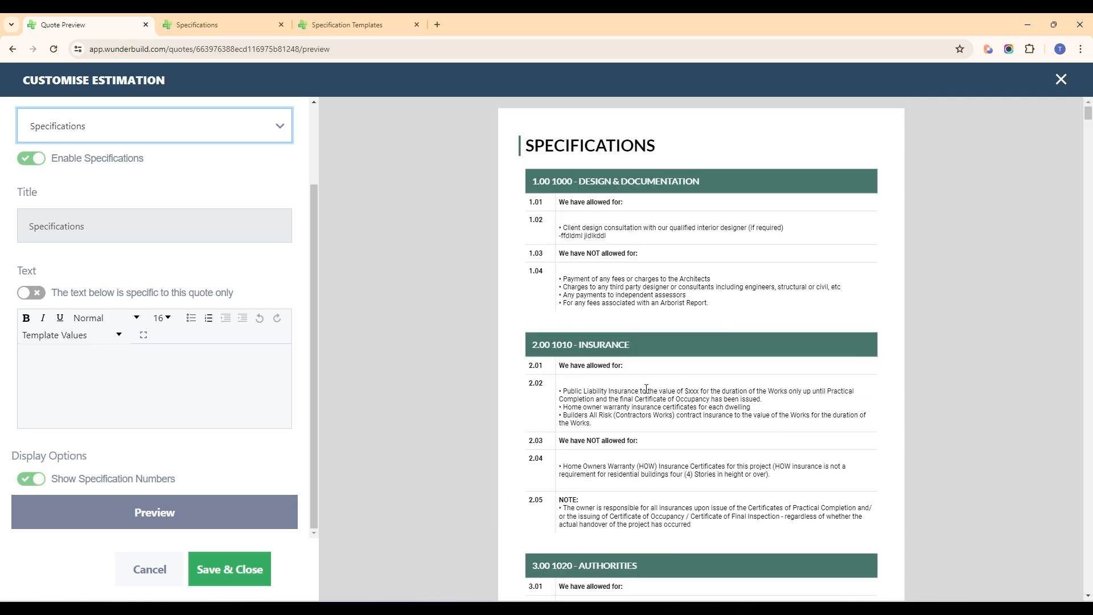
click(222, 23)
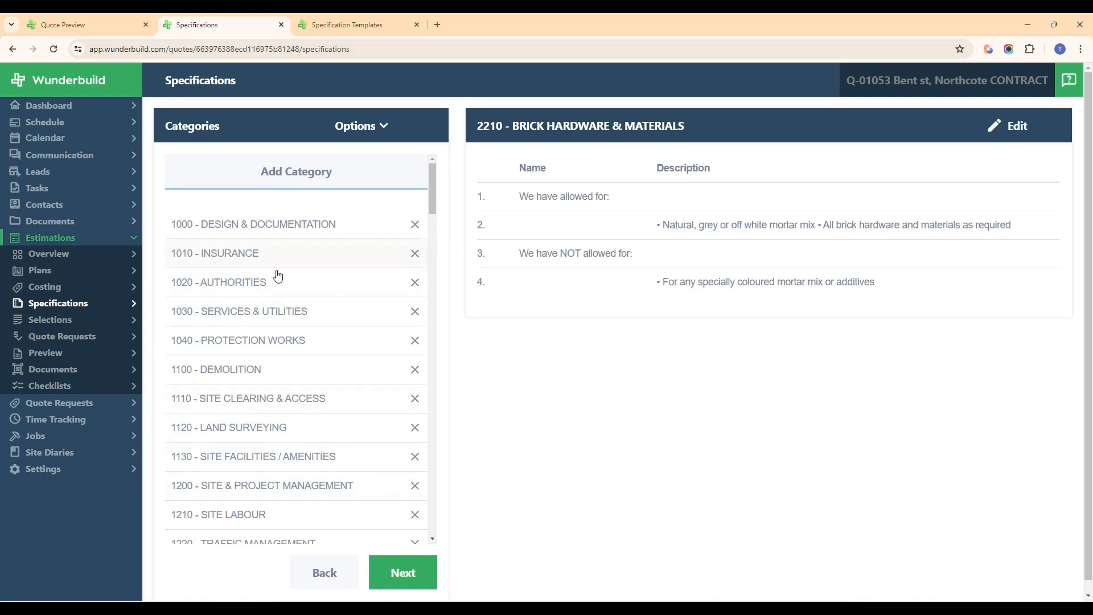
click(86, 22)
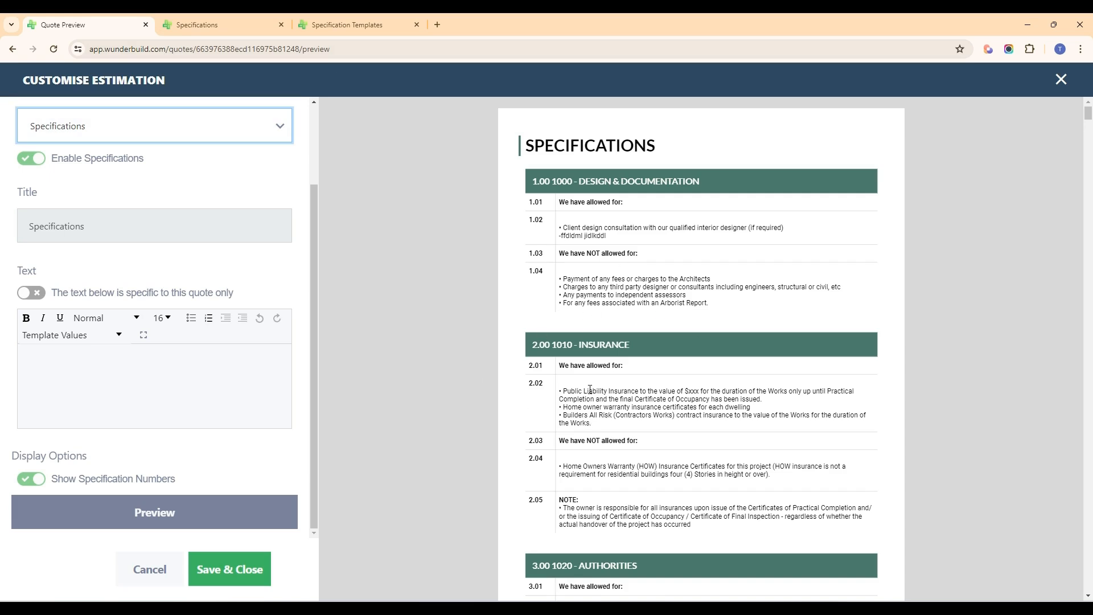
Step: Switch the customisation settings to the Notes section and look through its preview
scroll(266, 338, up, 2)
click(214, 235)
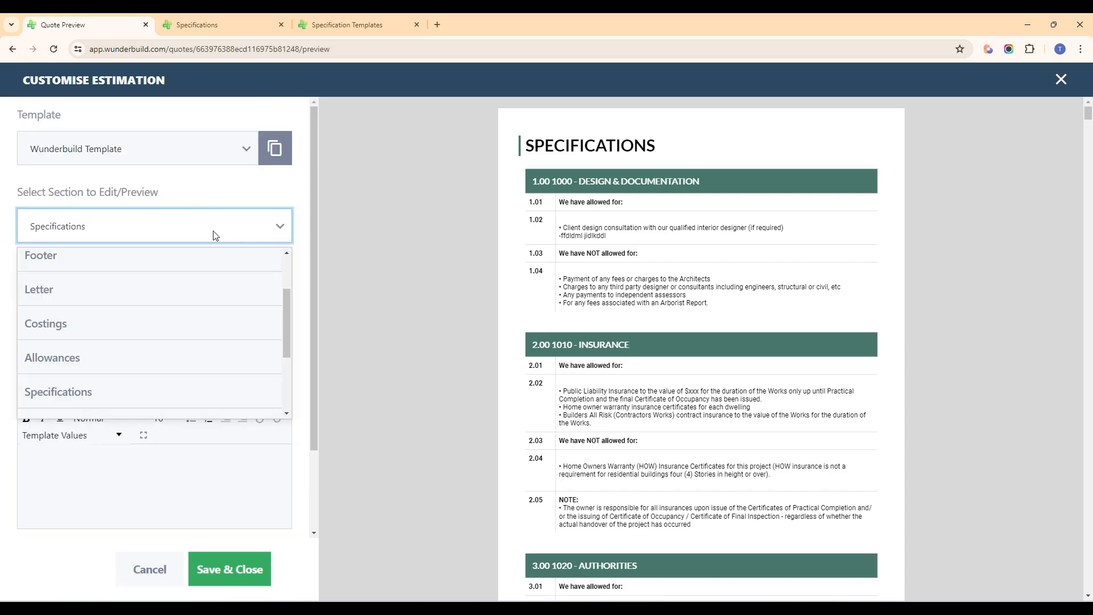
scroll(183, 305, down, 2)
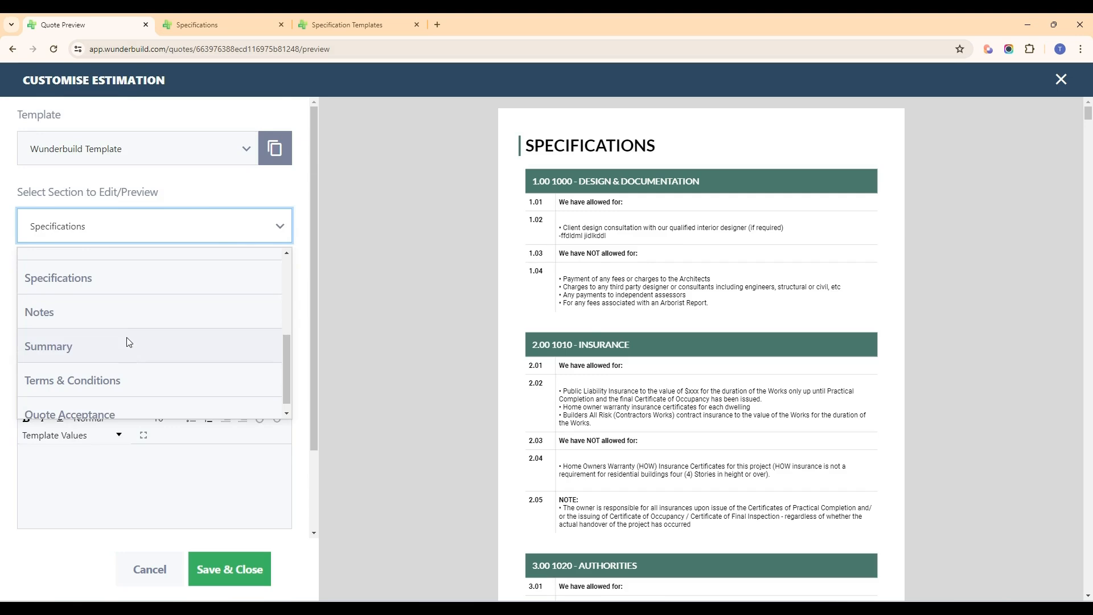
click(131, 320)
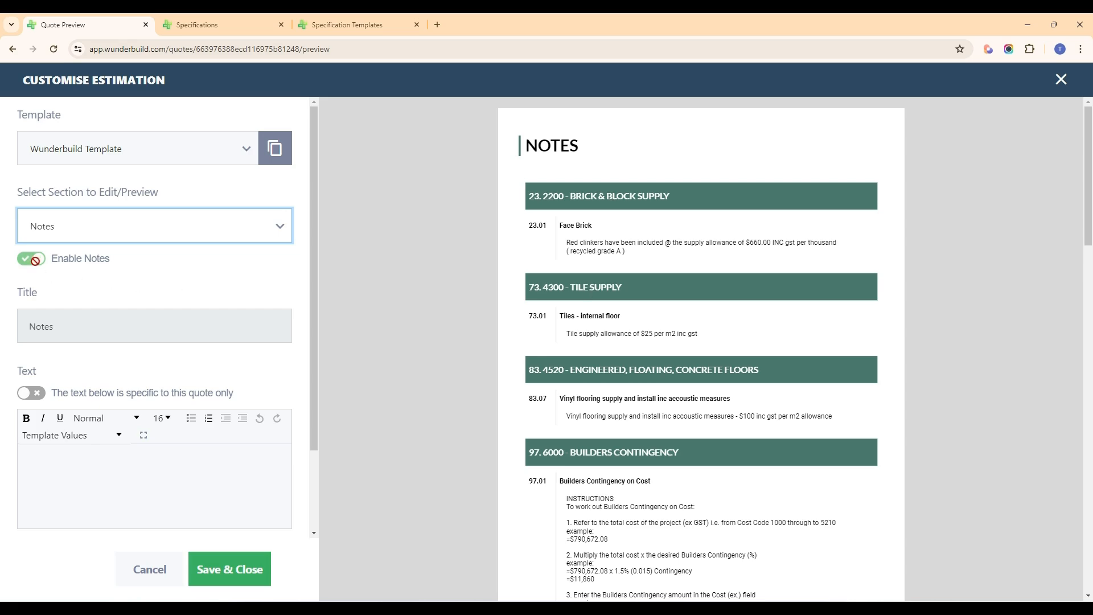
scroll(626, 342, down, 3)
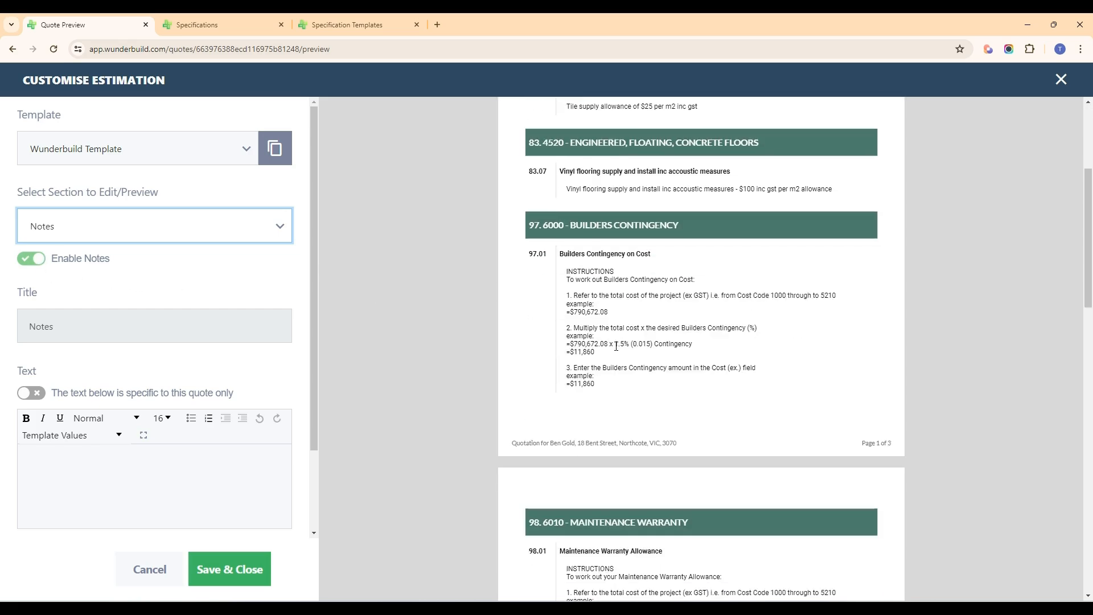
scroll(188, 385, down, 2)
scroll(182, 379, up, 2)
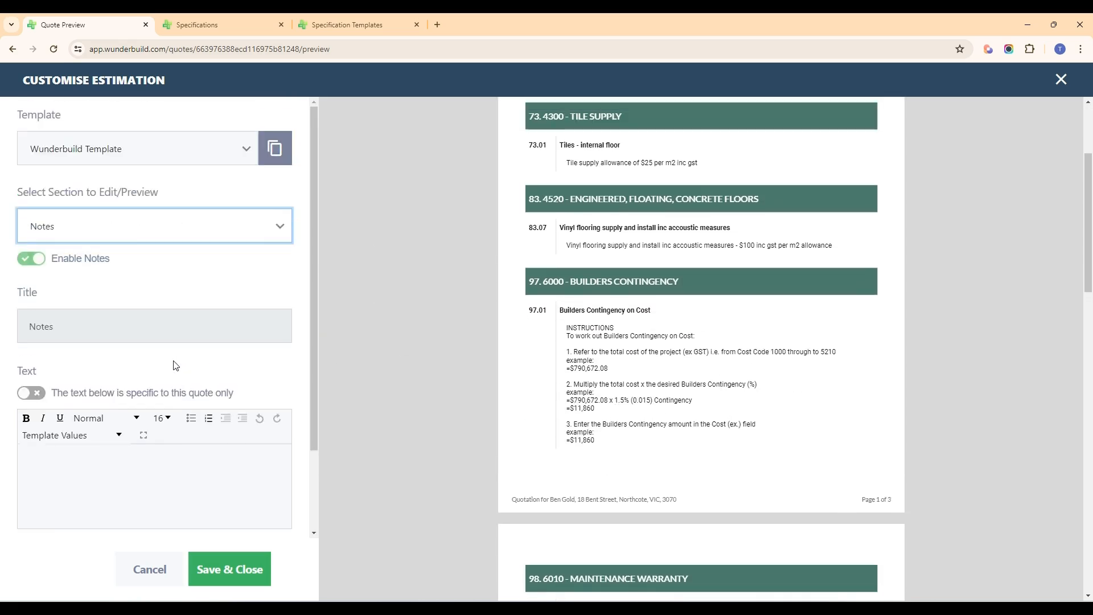
Step: Switch the customisation settings to the Summary section and examine its display options, category costs and totals
click(134, 228)
scroll(135, 325, down, 1)
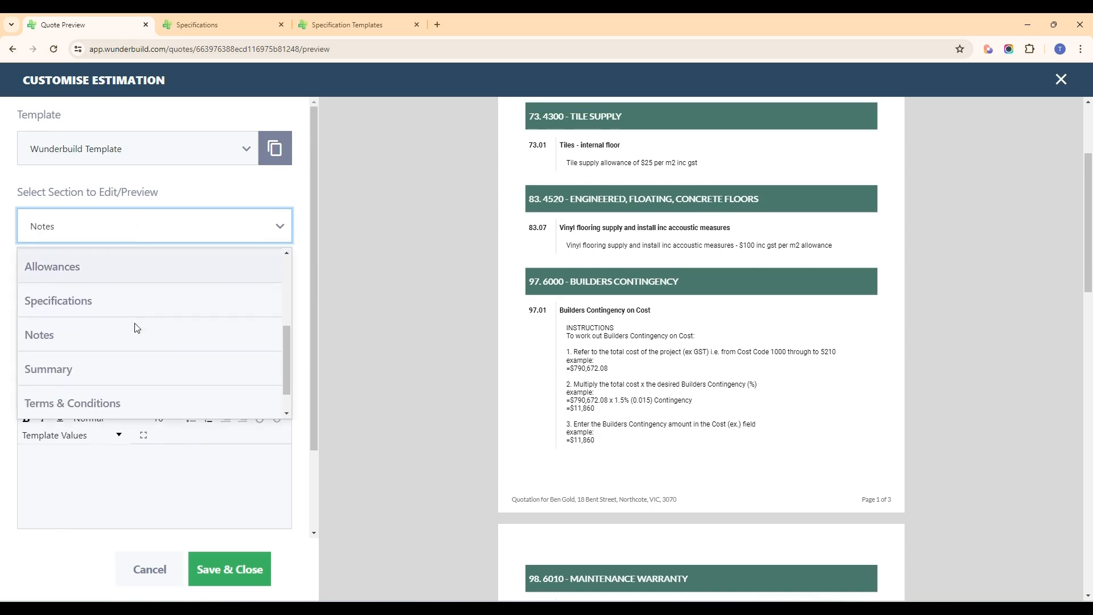
click(117, 369)
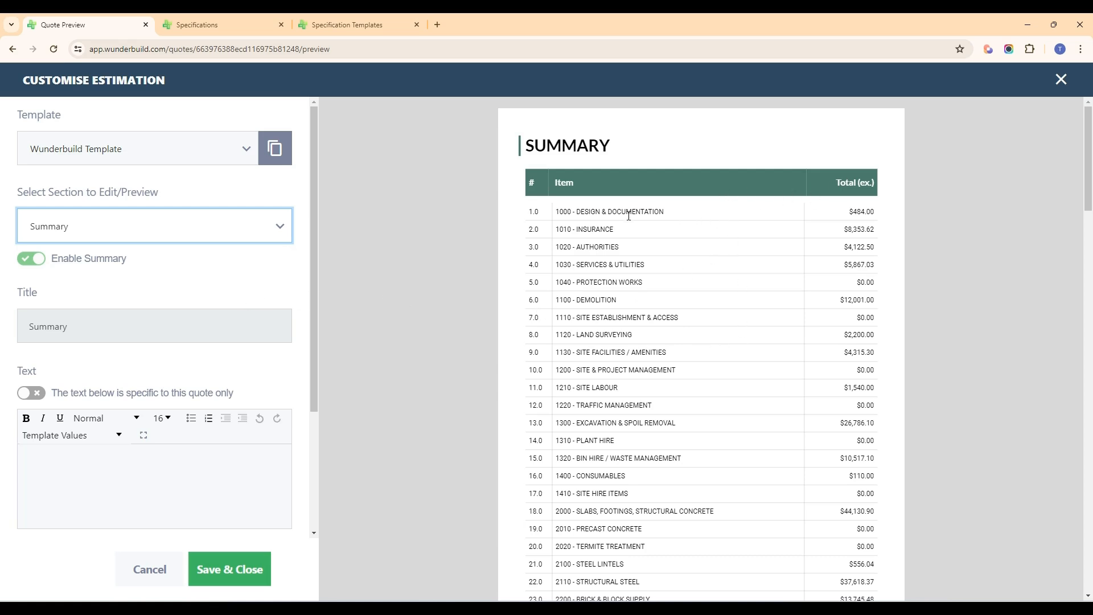
scroll(814, 291, down, 2)
scroll(797, 336, up, 3)
scroll(662, 256, down, 1)
scroll(230, 316, down, 3)
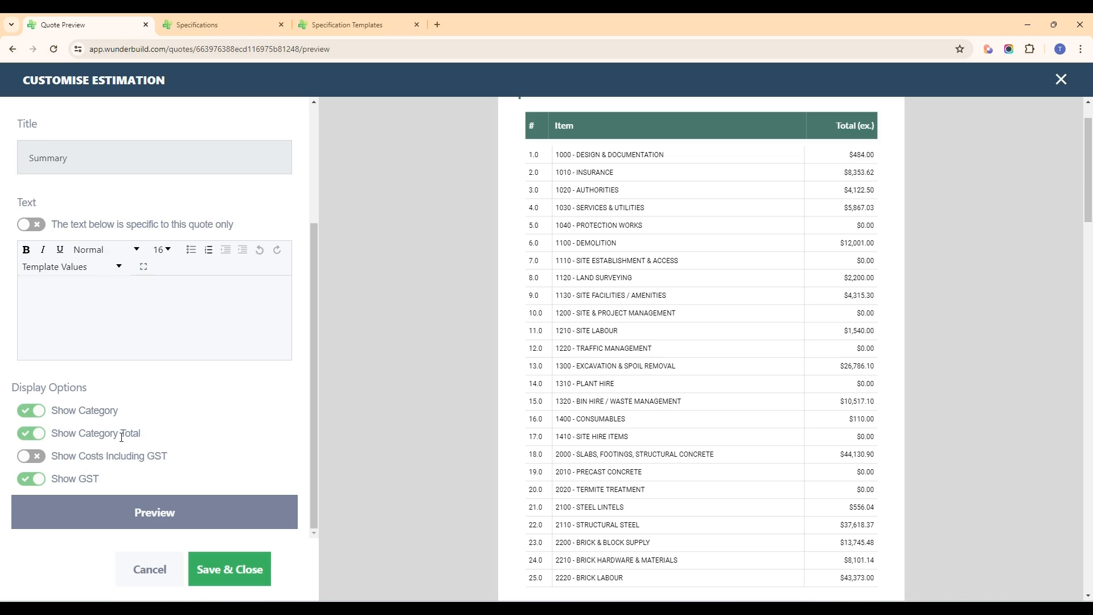
scroll(529, 439, down, 20)
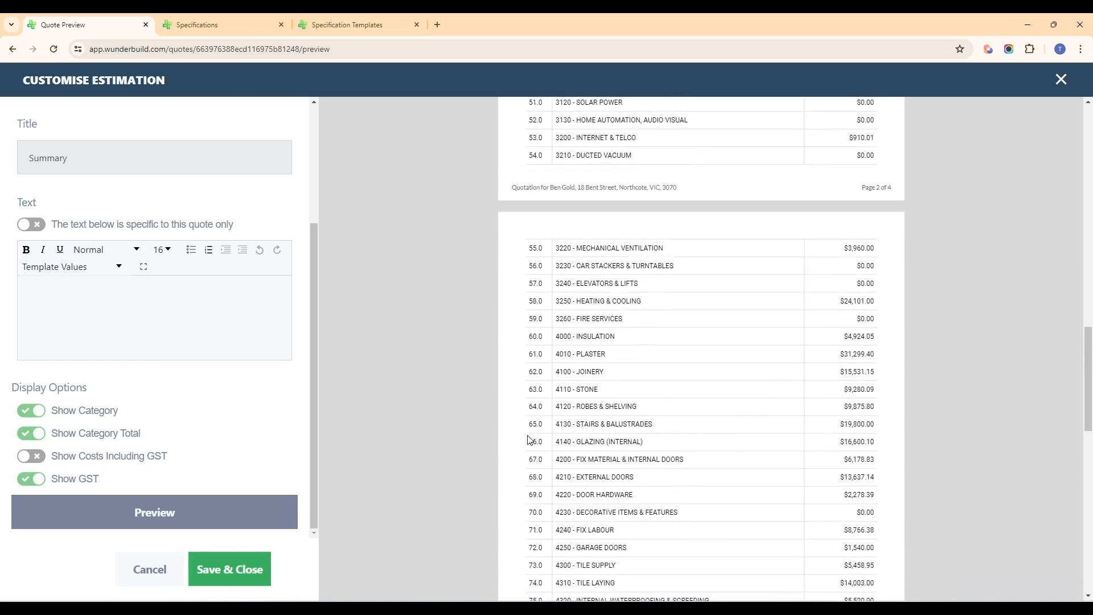
scroll(529, 439, down, 4)
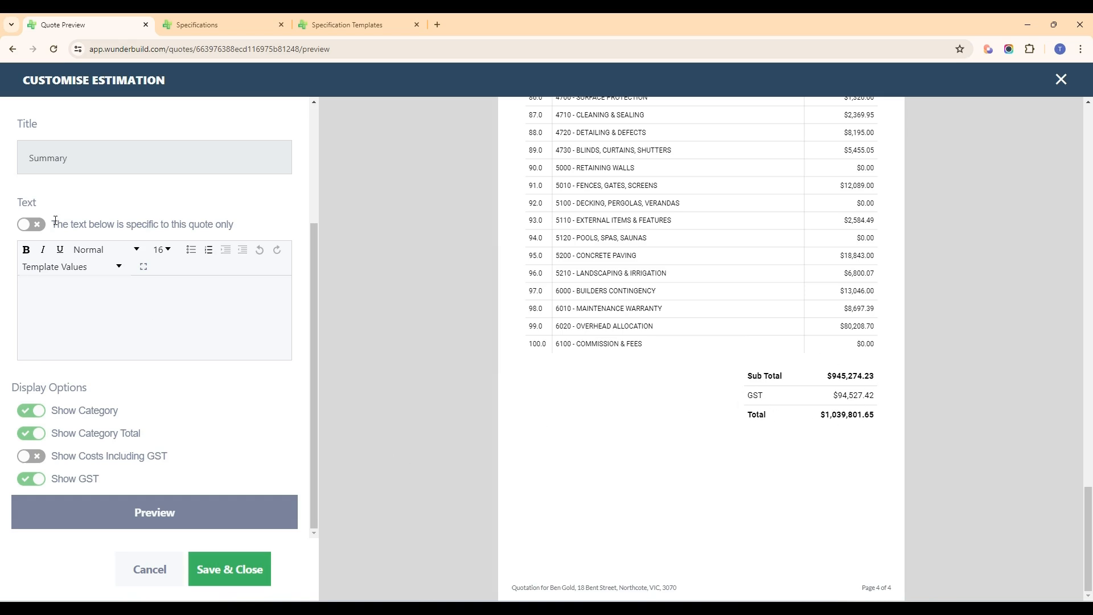
Step: Switch the customisation settings to the Terms & Conditions section and view its text in the full-screen editor, then exit full screen
scroll(151, 261, up, 3)
click(141, 231)
scroll(178, 303, down, 1)
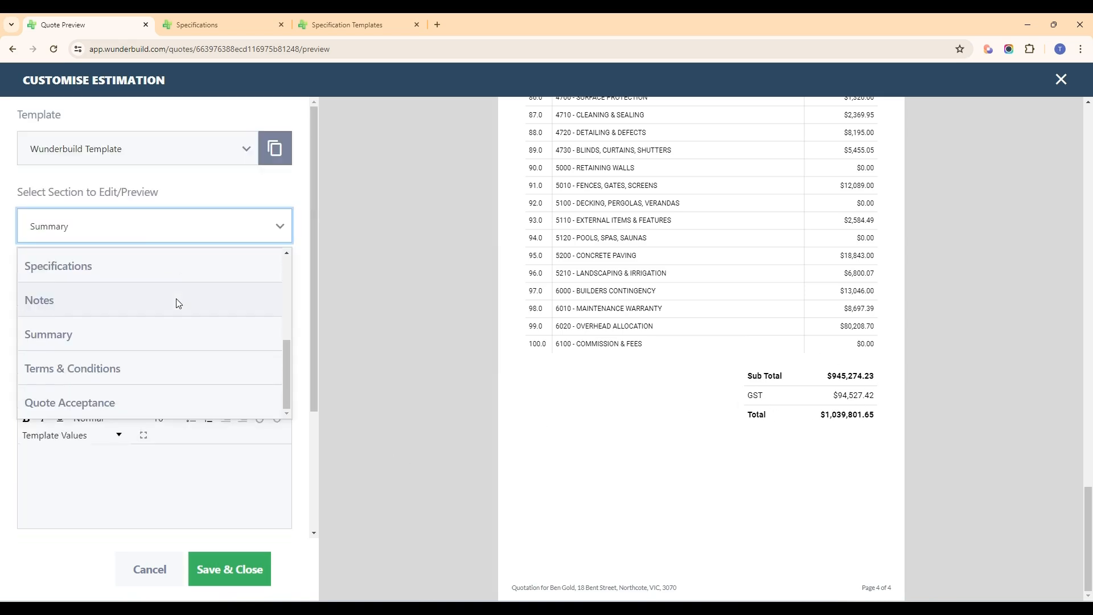
click(143, 379)
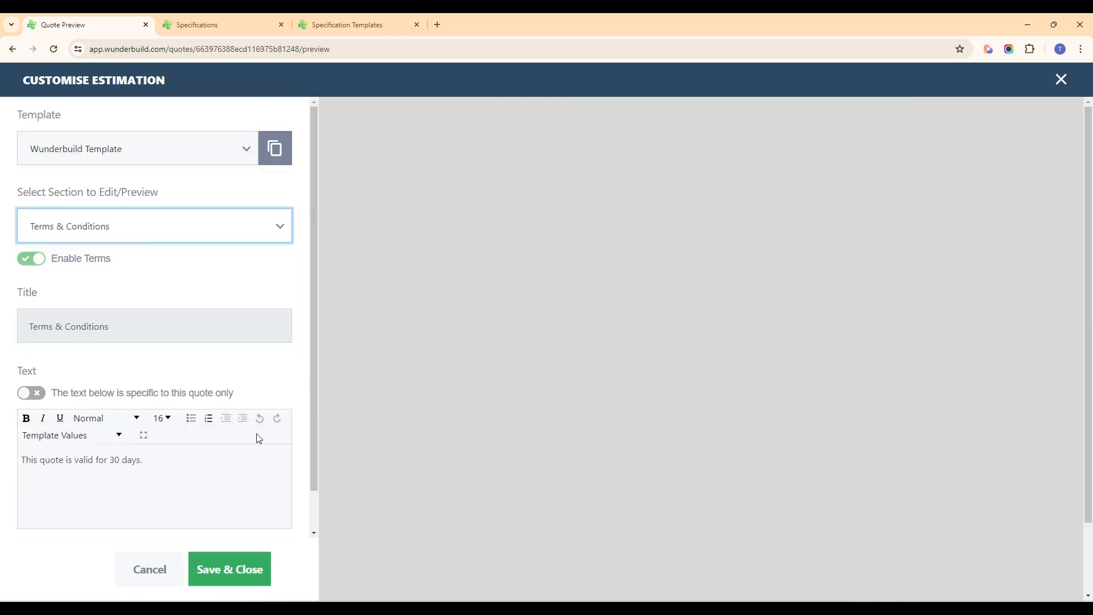
scroll(180, 365, down, 1)
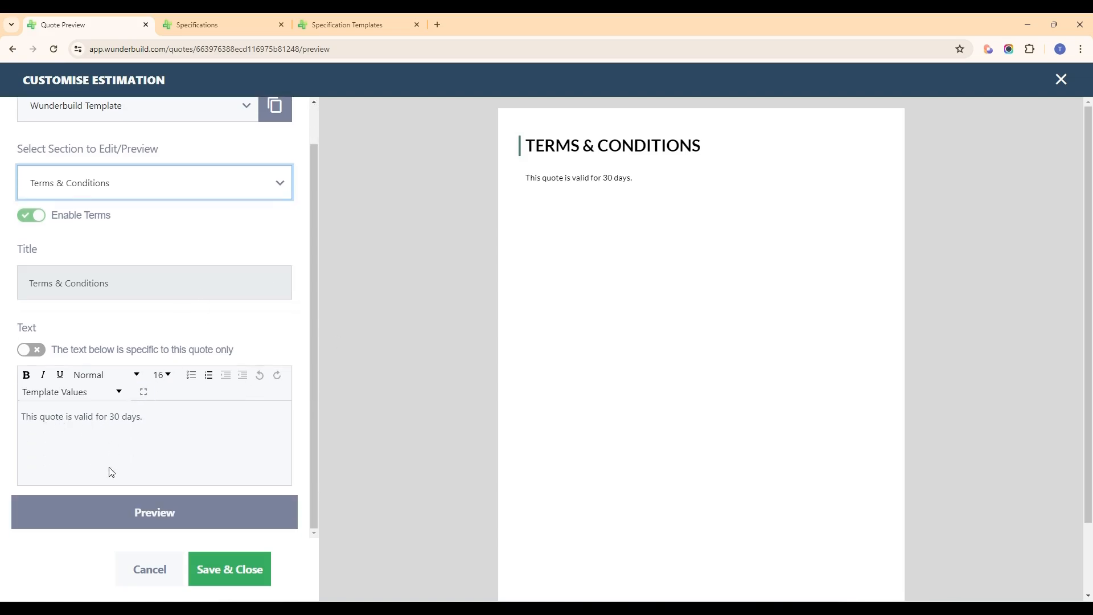
click(149, 399)
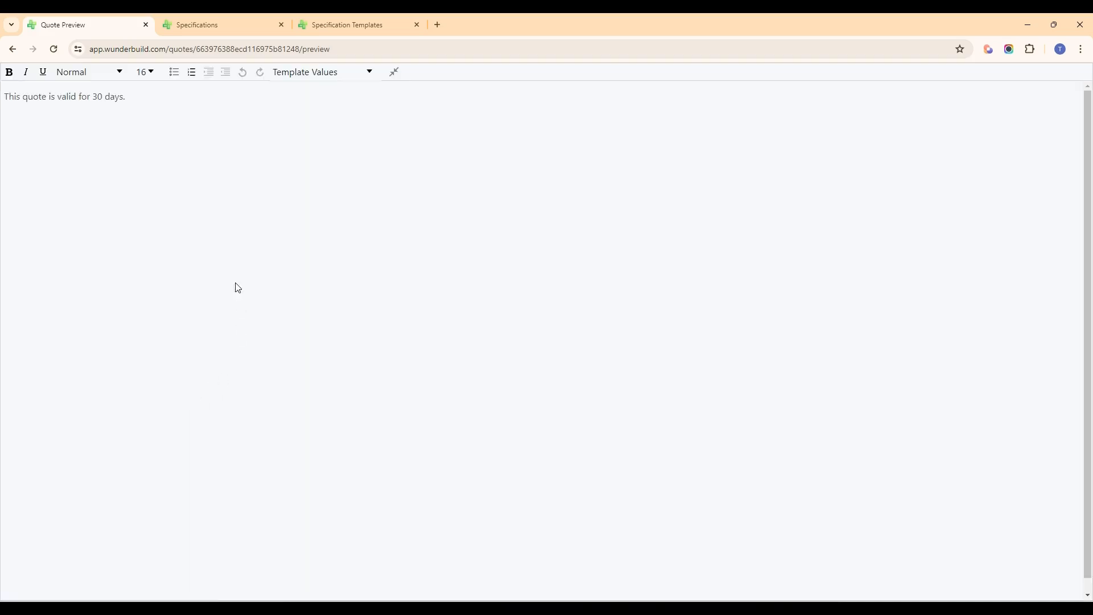
click(394, 73)
Step: Switch the customisation settings to the Quote Acceptance section and examine its signature preview, title and text options
click(165, 227)
scroll(149, 347, down, 1)
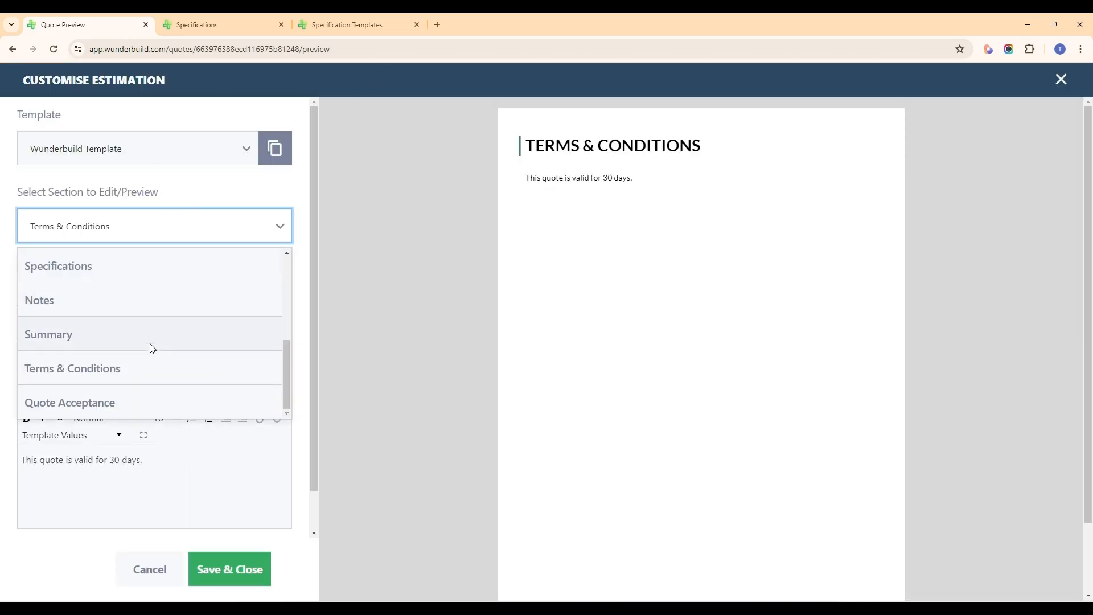
click(124, 404)
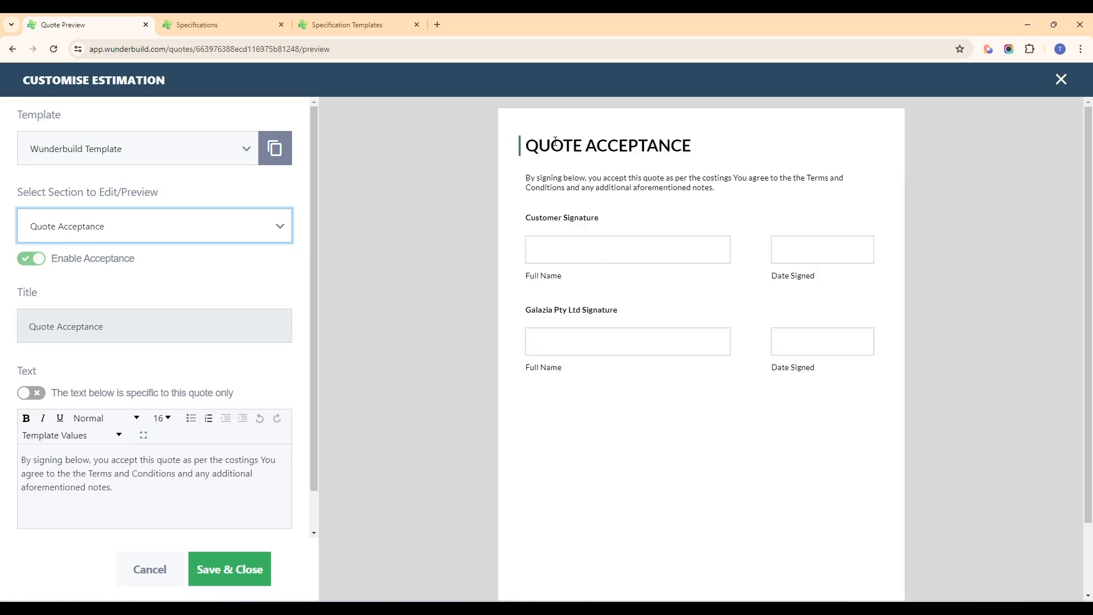
scroll(171, 430, down, 1)
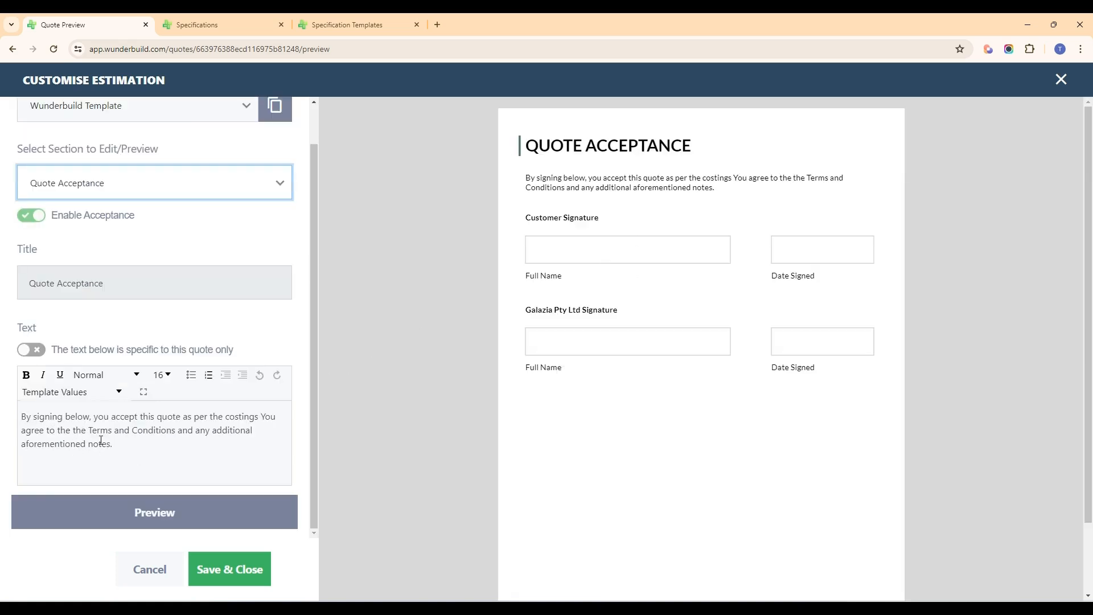
scroll(216, 465, up, 1)
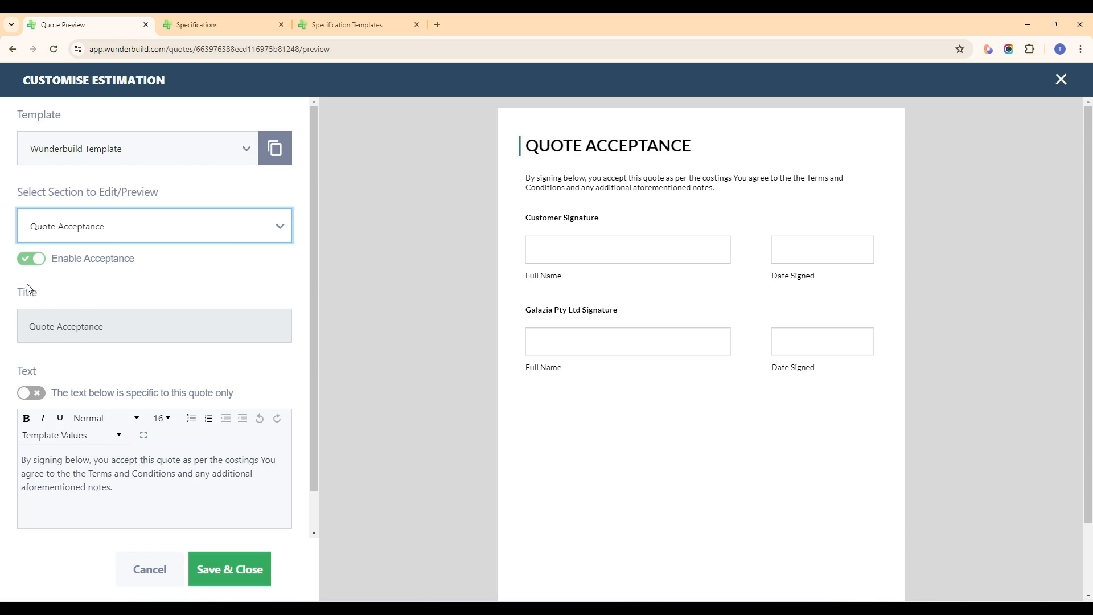
Step: Revisit the Specifications section's title setting and preview, and switch the customisation settings to the Notes section
click(92, 226)
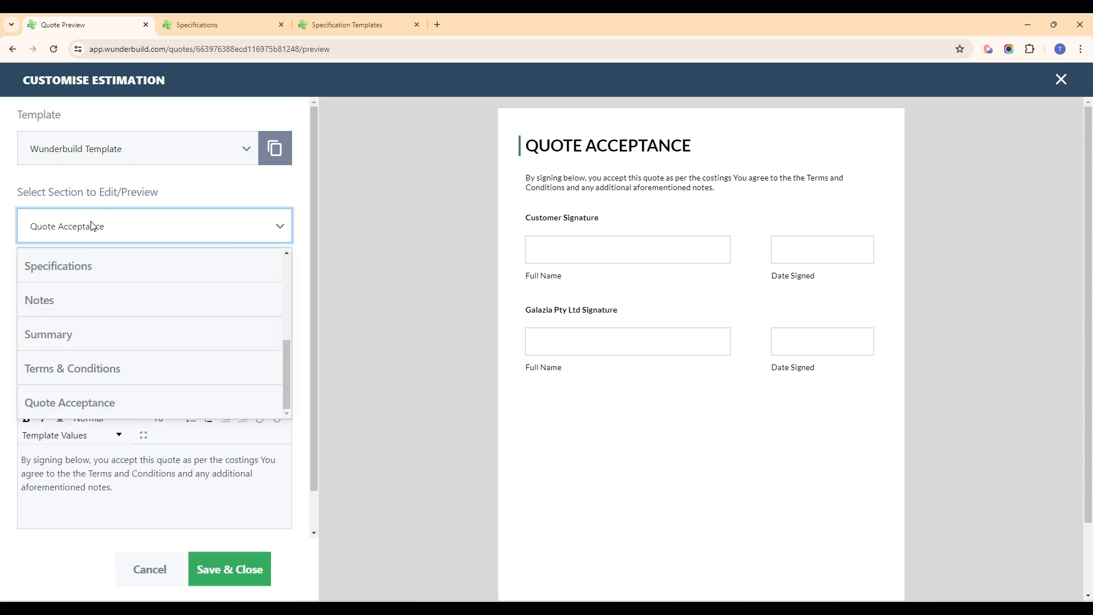
click(82, 269)
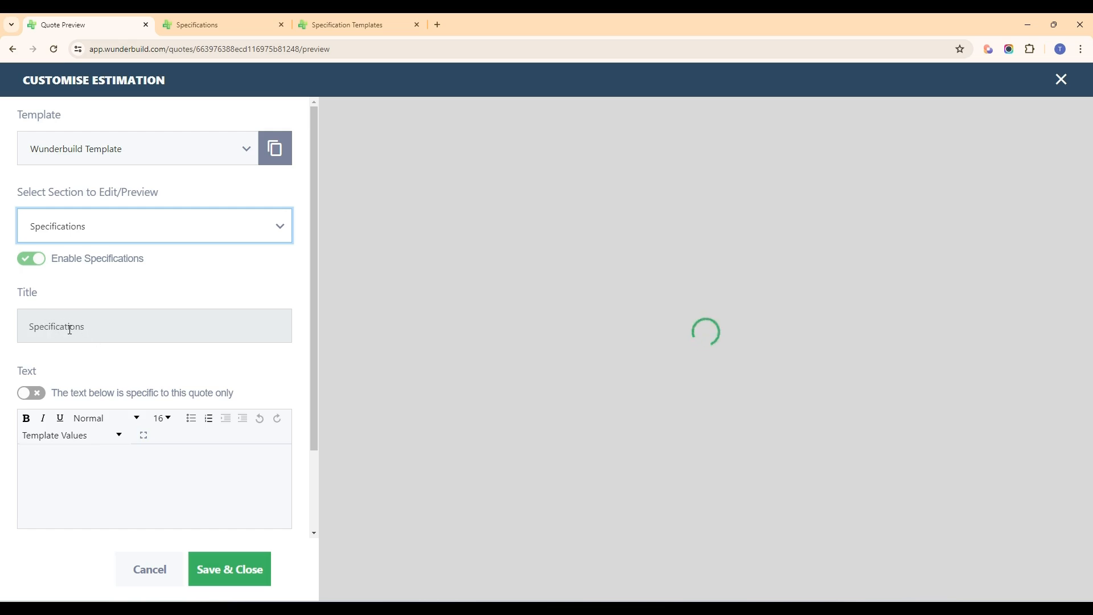
click(71, 328)
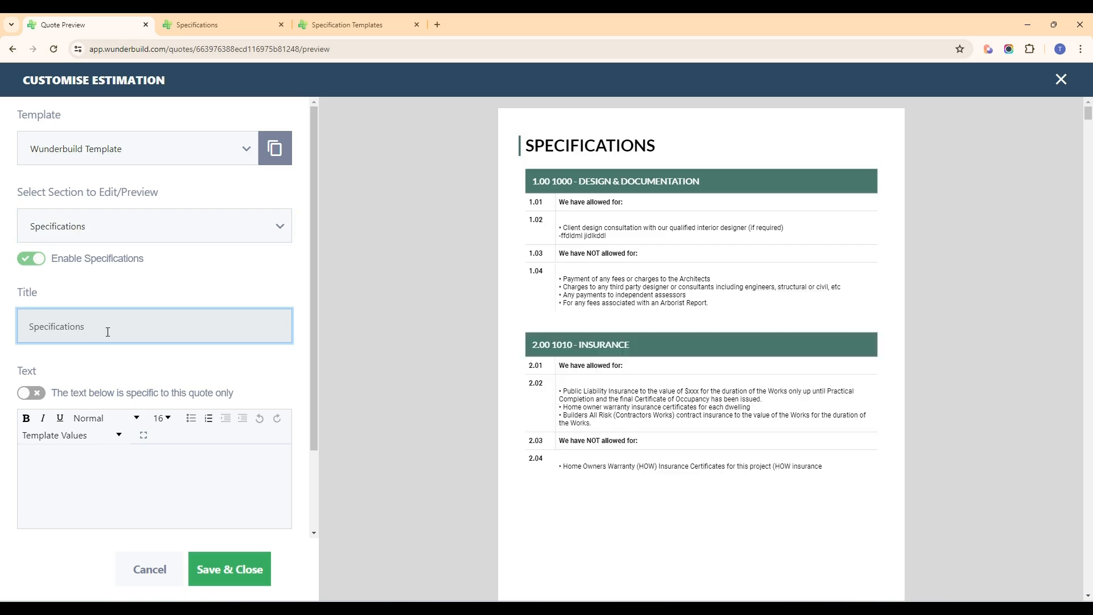
click(139, 230)
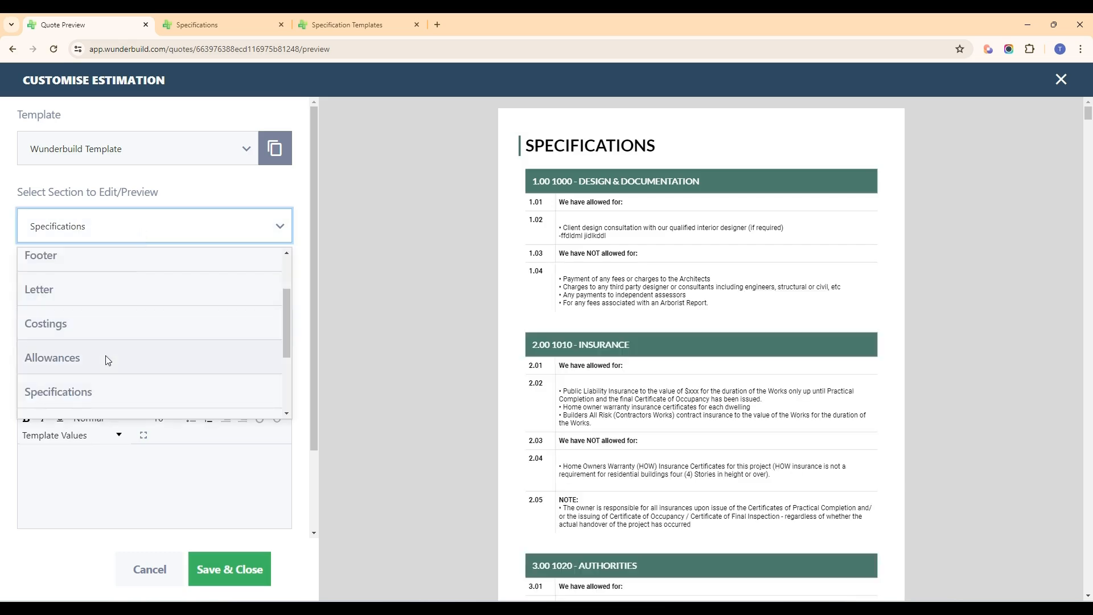
scroll(108, 360, down, 1)
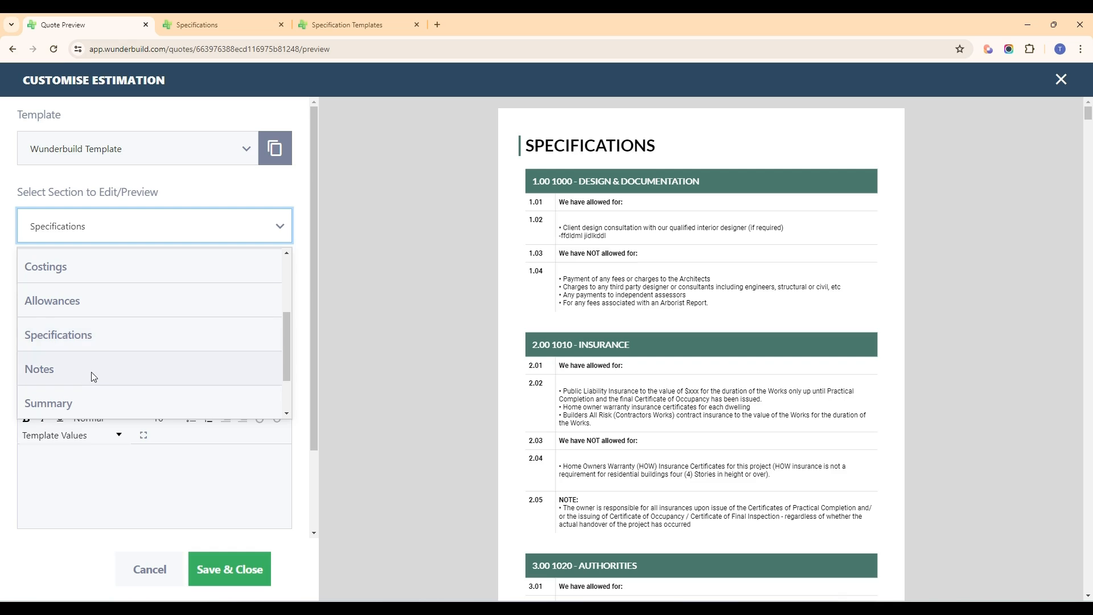
click(94, 378)
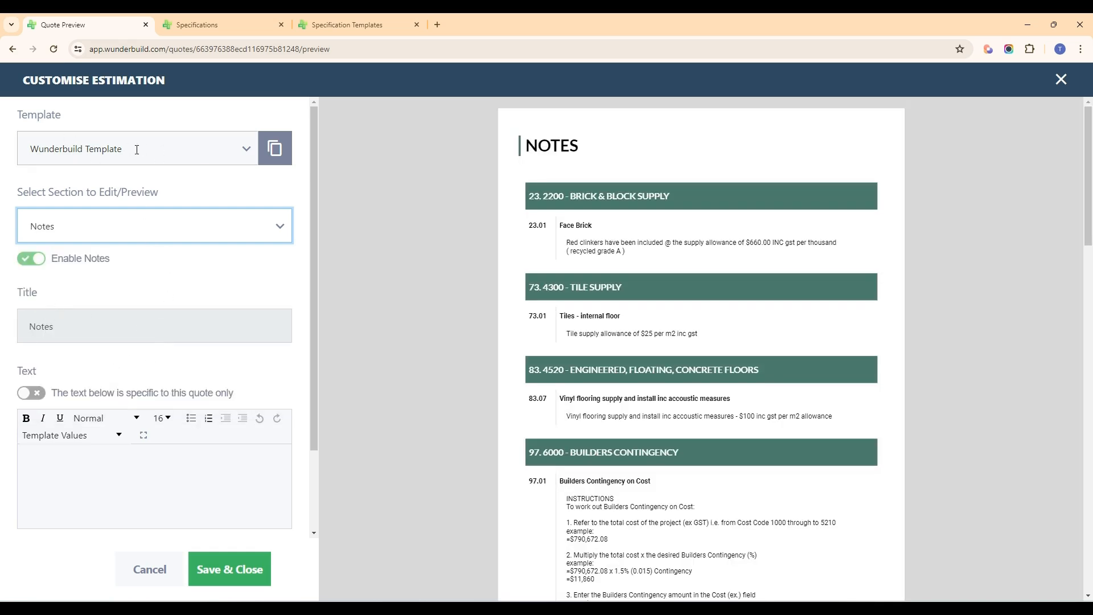
Step: Try the custom template CONSYSTEMISE - Building Cost Proposal_Template on the quote and cancel the customisation without saving
click(247, 151)
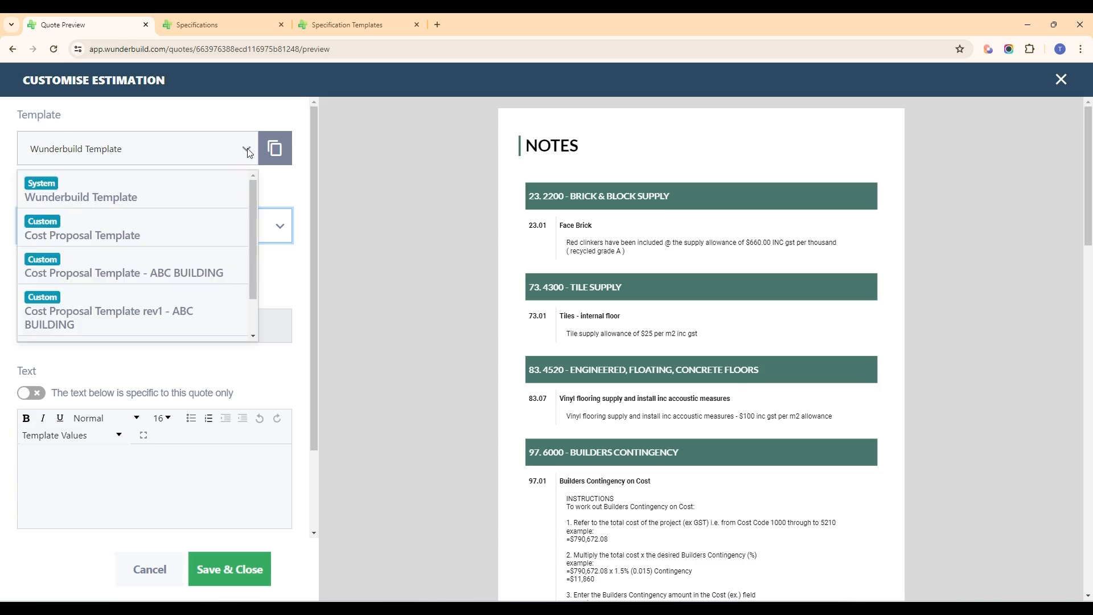
scroll(218, 256, down, 2)
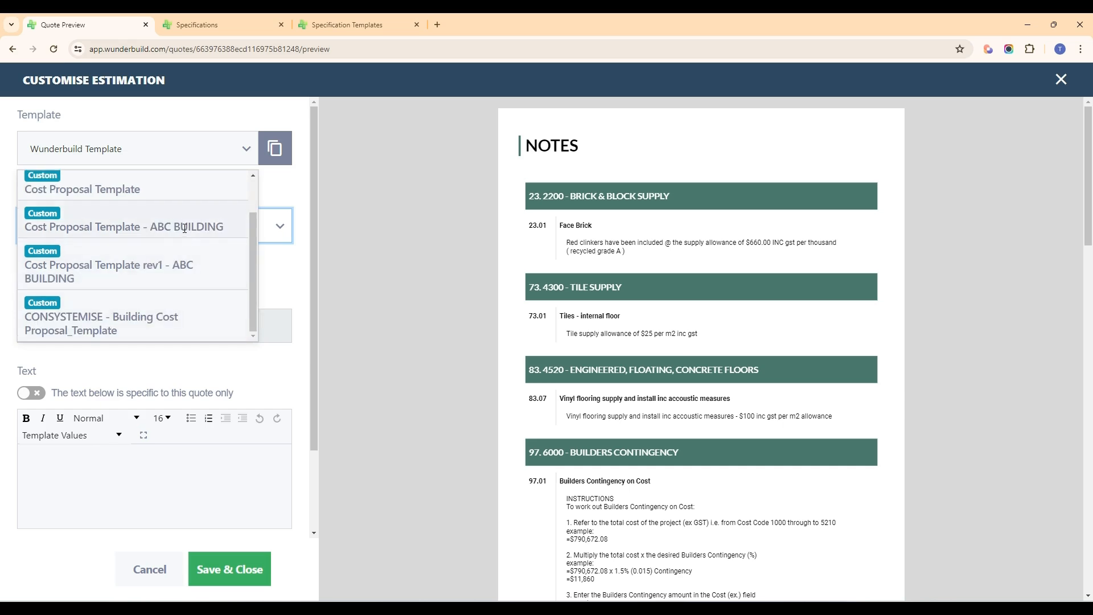
click(158, 312)
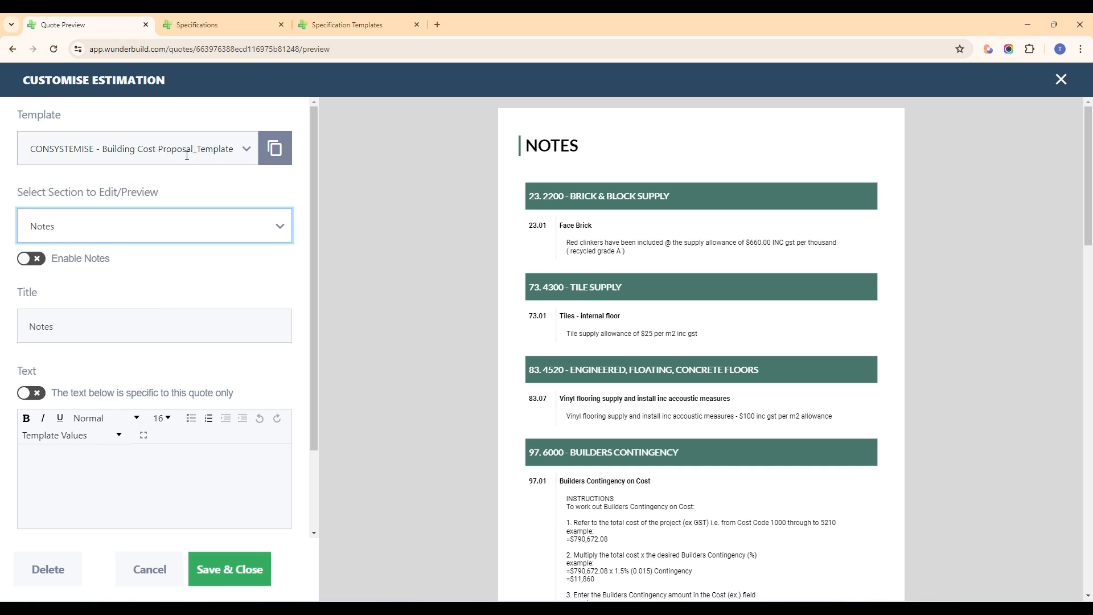
key(alt)
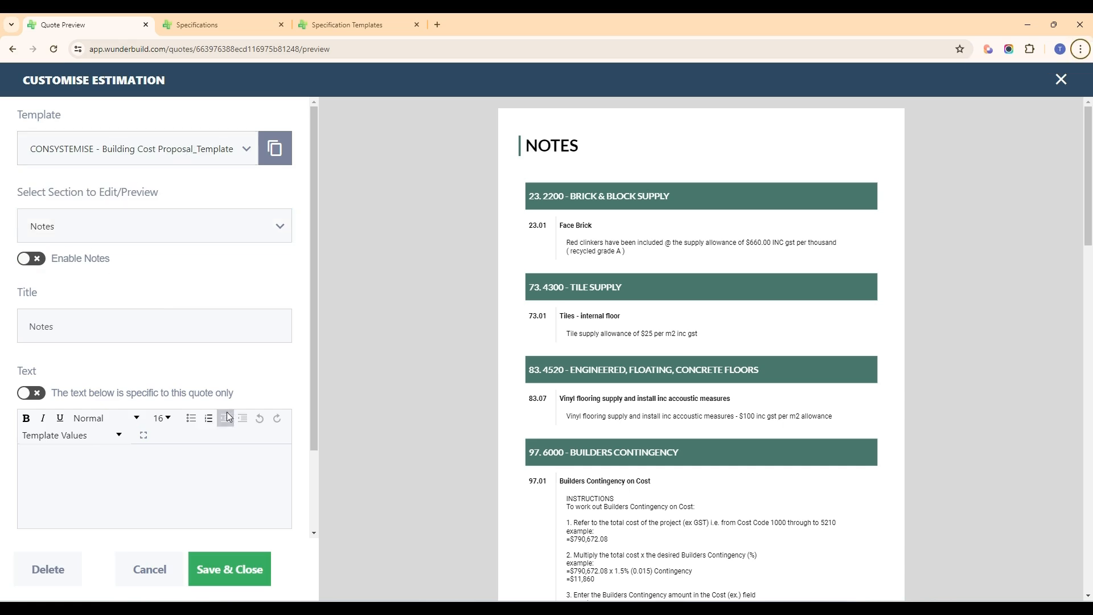
click(149, 568)
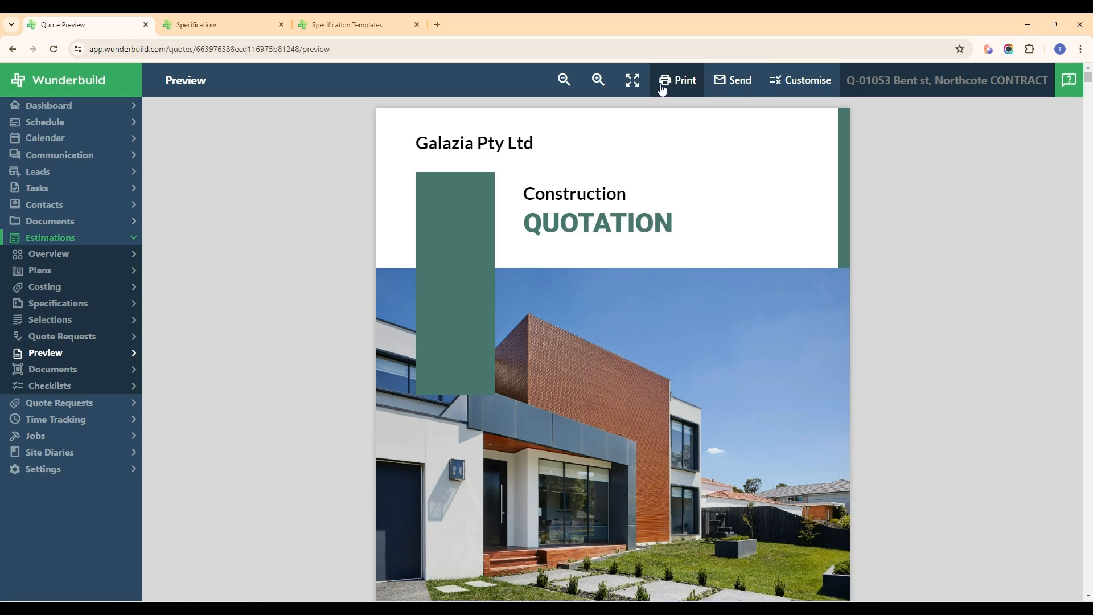
Step: Open the form for sending the estimation via email and look through its recipient, subject, body and attachment fields
click(726, 80)
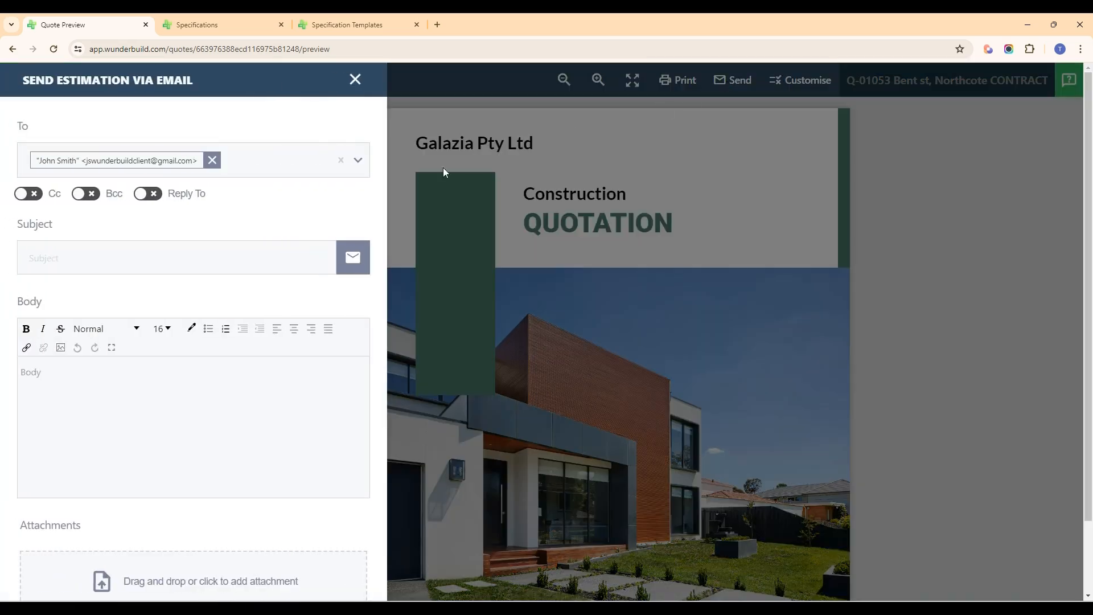
scroll(171, 225, down, 2)
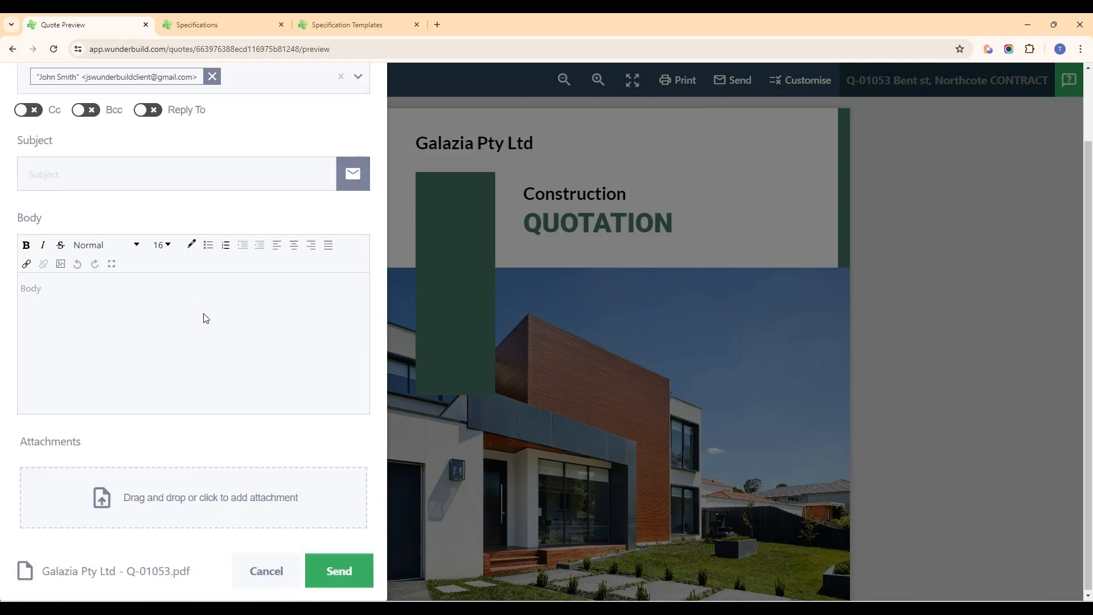
scroll(206, 319, up, 2)
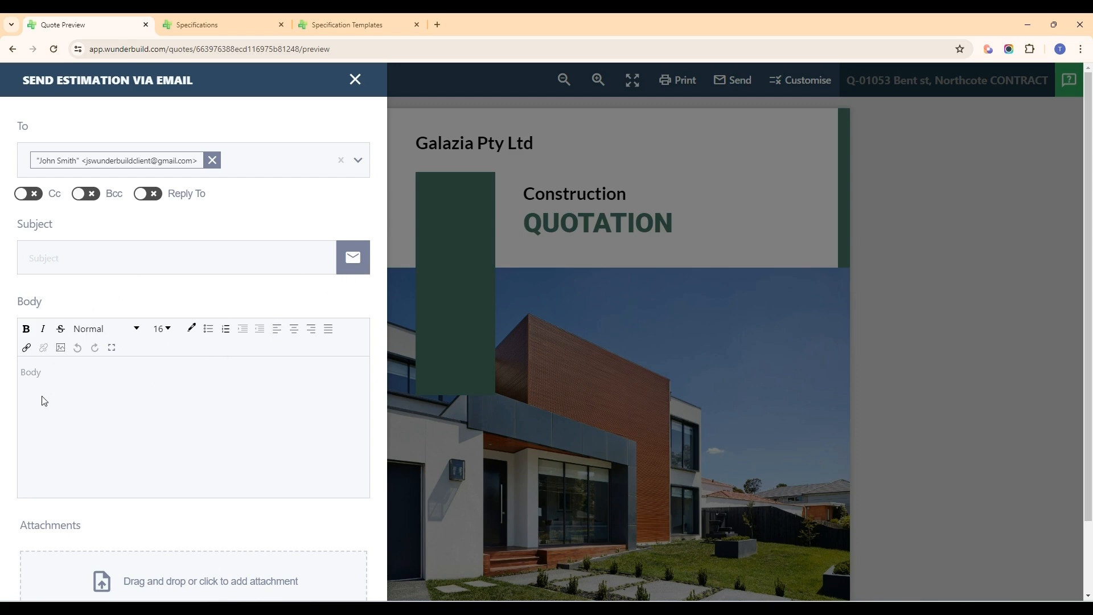
Step: Fill the email from the Quote Proposal category's template "*CONSYSTEMISE - Quote email to client" and return to the email form
click(349, 259)
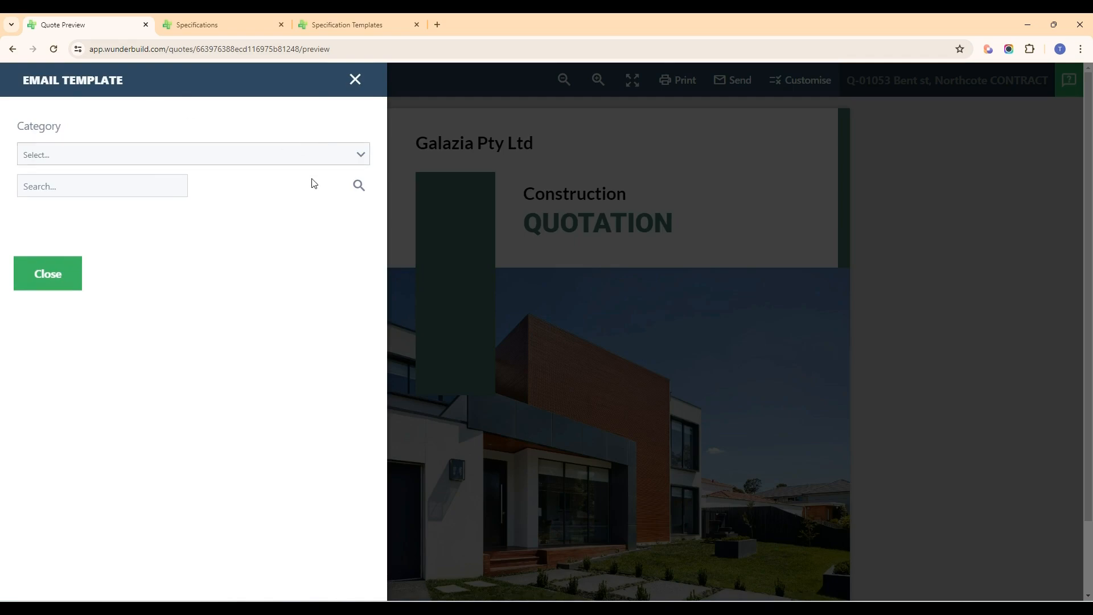
click(363, 160)
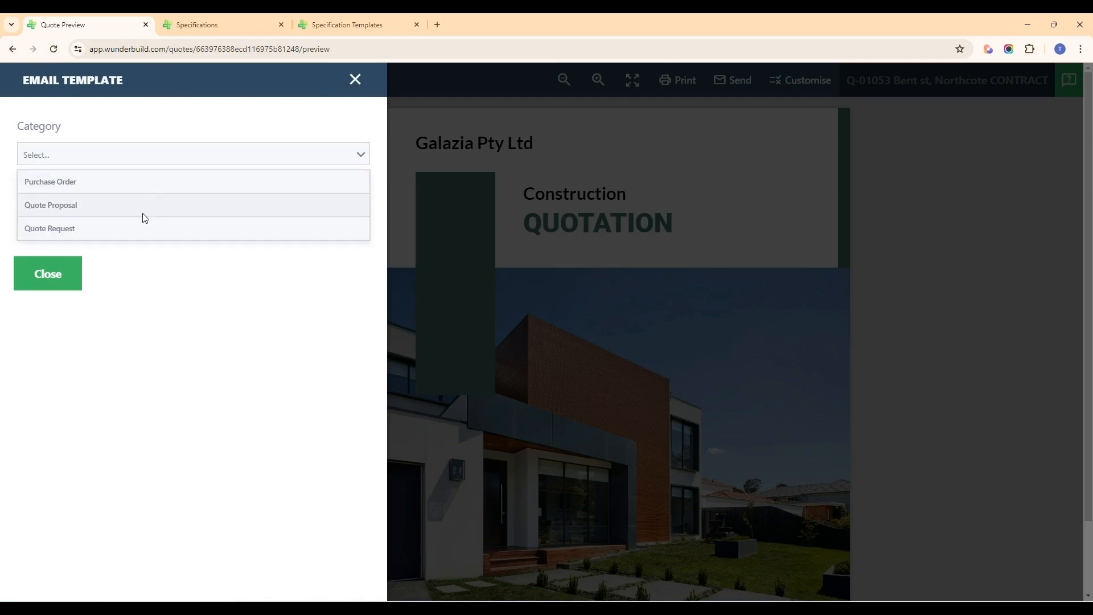
click(79, 206)
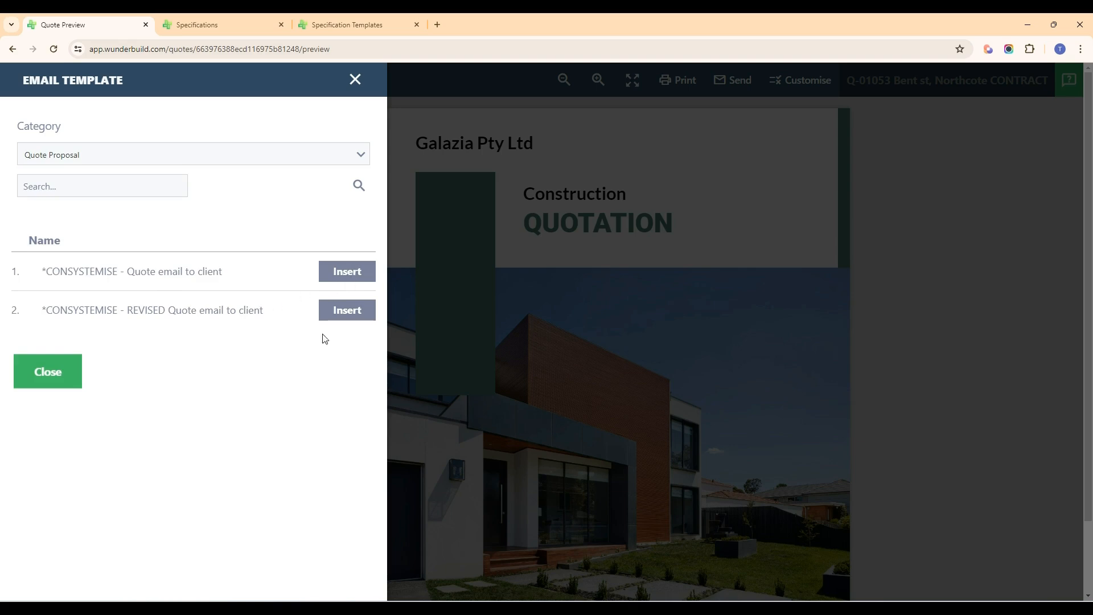
click(351, 277)
click(40, 381)
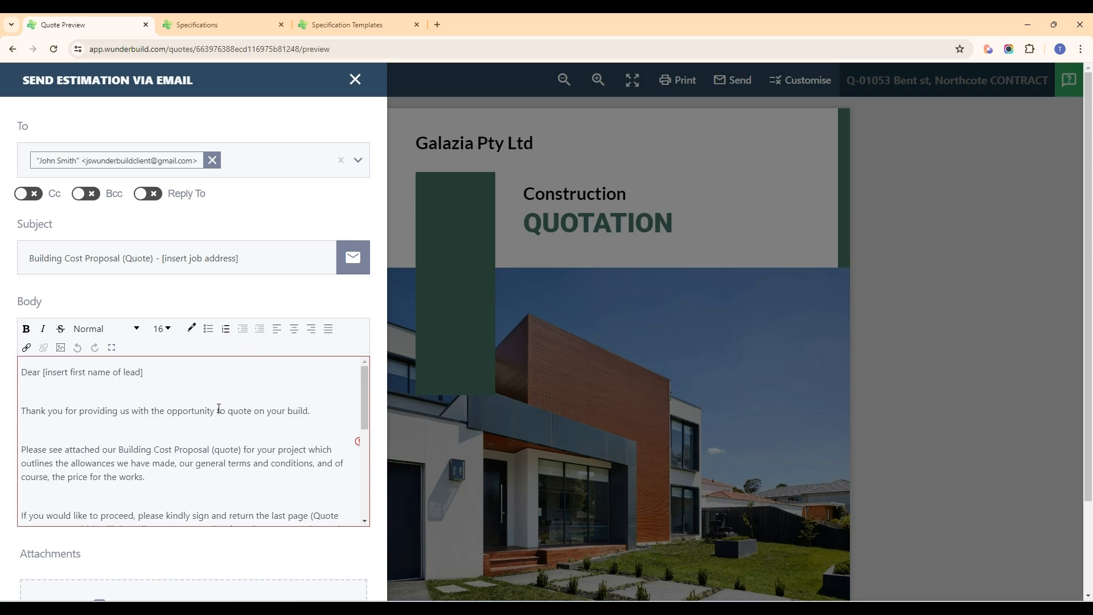
Step: Read through the drafted quote email and close the form without sending it
scroll(219, 410, down, 5)
scroll(219, 422, up, 5)
key(alt)
click(354, 80)
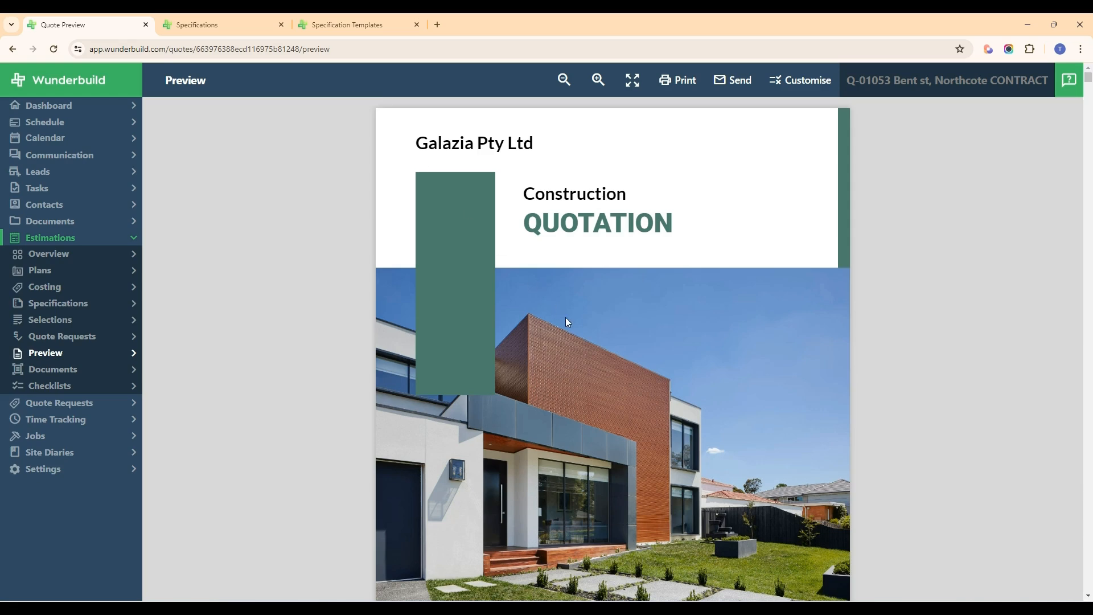